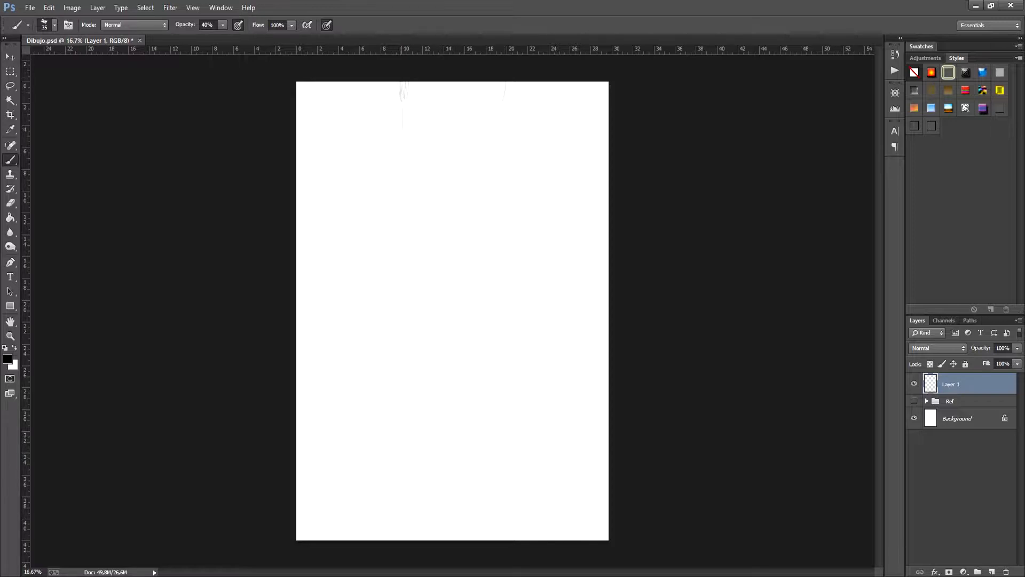
- Sketch vertical guides near the page's thirds, a horizontal guide in the lower third, and a horizon line above it labelled H
{"action": "left_click_drag", "start_coordinate": [395, 99], "coordinate": [395, 499]}
{"action": "left_click_drag", "start_coordinate": [510, 133], "coordinate": [510, 242]}
{"action": "left_click_drag", "start_coordinate": [505, 85], "coordinate": [506, 521]}
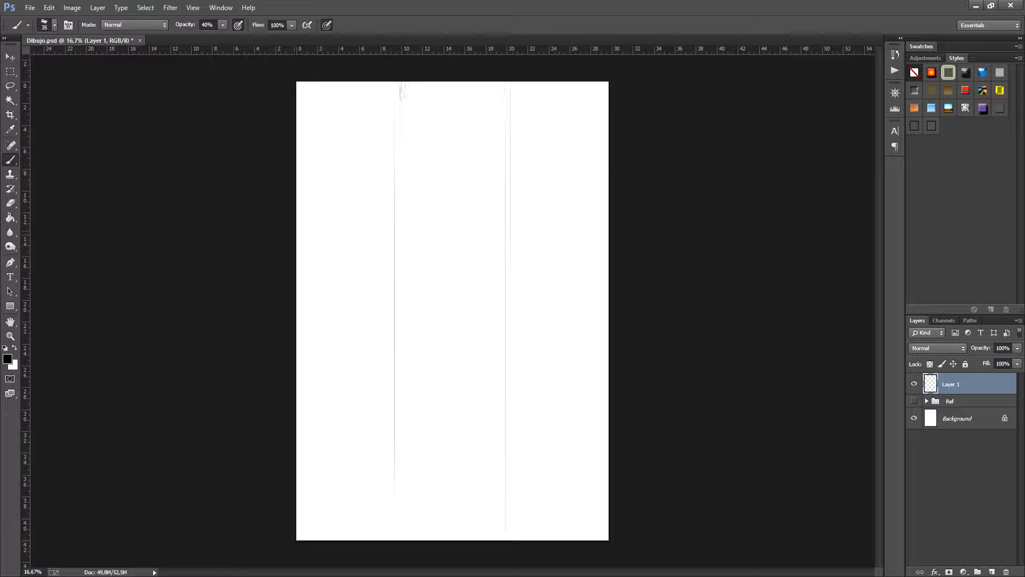
{"action": "left_click_drag", "start_coordinate": [298, 393], "coordinate": [608, 393]}
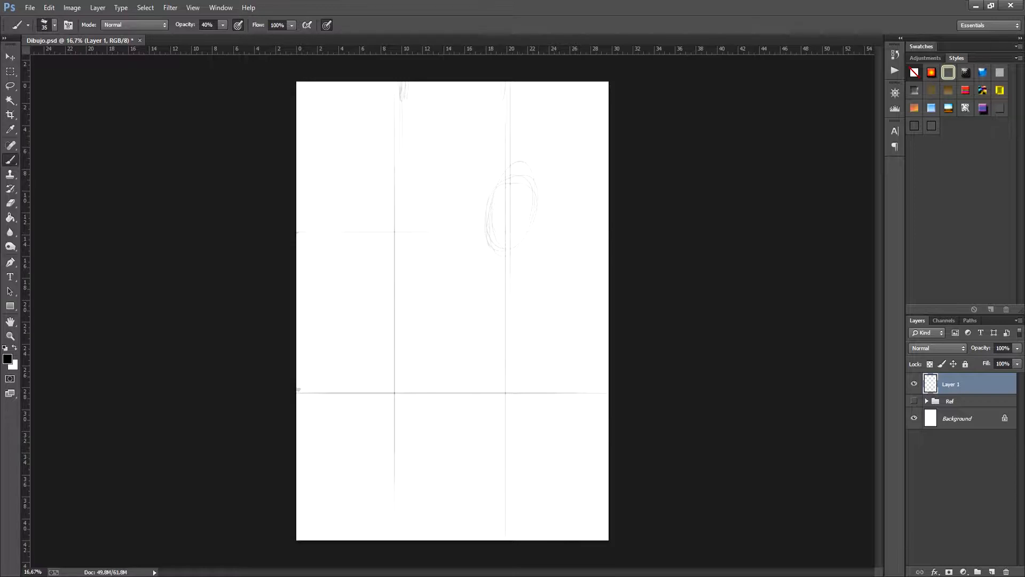
{"action": "mouse_move", "coordinate": [299, 358]}
{"action": "left_mouse_down"}
{"action": "mouse_move", "coordinate": [609, 359]}
{"action": "mouse_move", "coordinate": [579, 363]}
{"action": "left_mouse_up"}
{"action": "left_click_drag", "start_coordinate": [583, 355], "coordinate": [579, 364]}
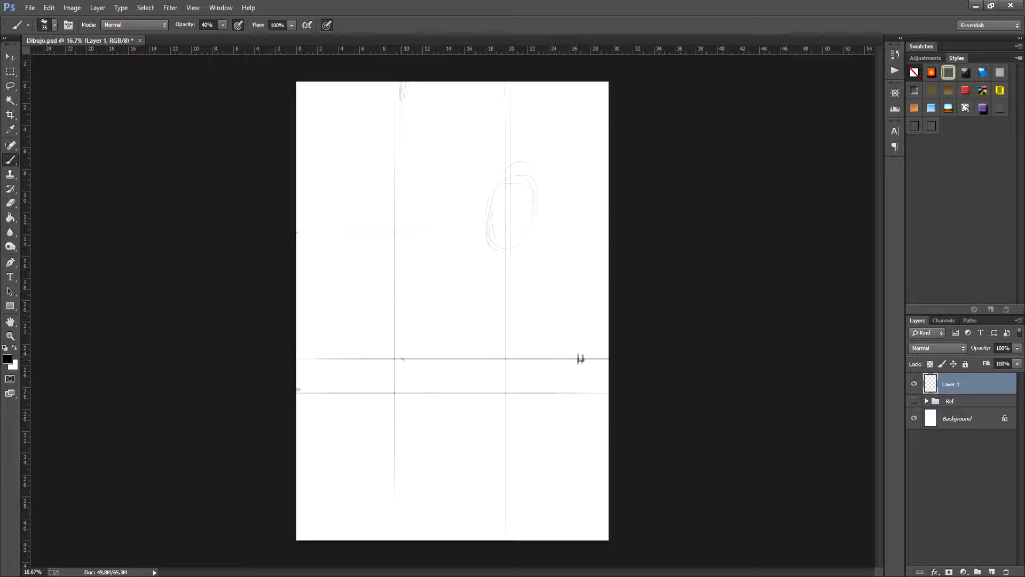
- Mark the vanishing point on the horizon with an X and a P, and draw the street edges fanning out from it
{"action": "left_click_drag", "start_coordinate": [406, 356], "coordinate": [402, 363]}
{"action": "key", "text": "ctrl+alt+z"}
{"action": "key", "text": "ctrl+alt+z"}
{"action": "key", "text": "ctrl+shift+z"}
{"action": "key", "text": "ctrl+shift+z"}
{"action": "left_click_drag", "start_coordinate": [413, 345], "coordinate": [414, 358]}
{"action": "left_click_drag", "start_coordinate": [413, 344], "coordinate": [409, 420]}
{"action": "key", "text": "ctrl+alt+z"}
{"action": "left_click_drag", "start_coordinate": [402, 361], "coordinate": [344, 460]}
{"action": "left_click_drag", "start_coordinate": [414, 358], "coordinate": [570, 533]}
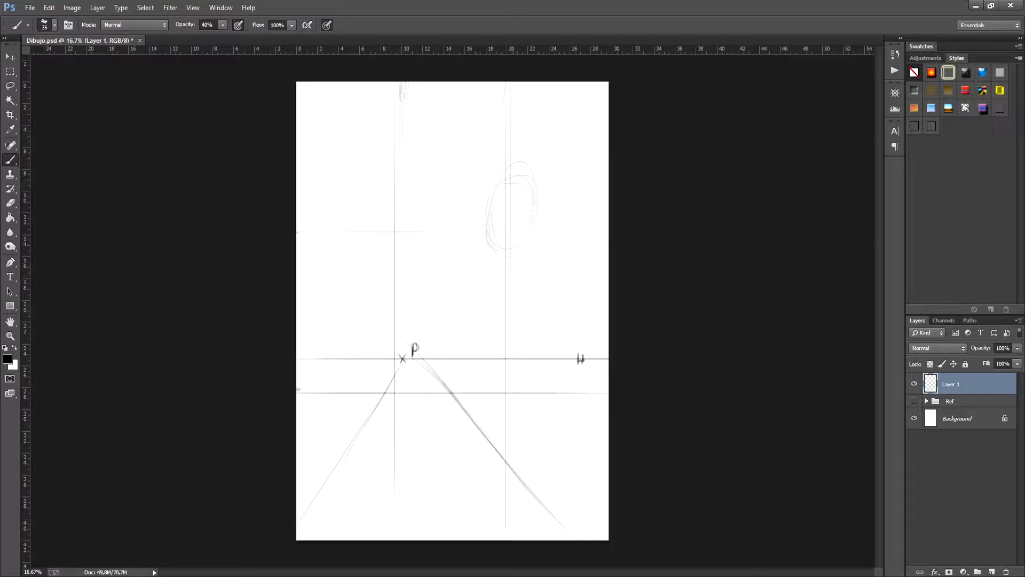
- Rough in the windmill as a tilted oval wheel on spreading legs that end on a perspective line from P
{"action": "left_click_drag", "start_coordinate": [514, 185], "coordinate": [516, 186]}
{"action": "left_click_drag", "start_coordinate": [505, 255], "coordinate": [477, 384]}
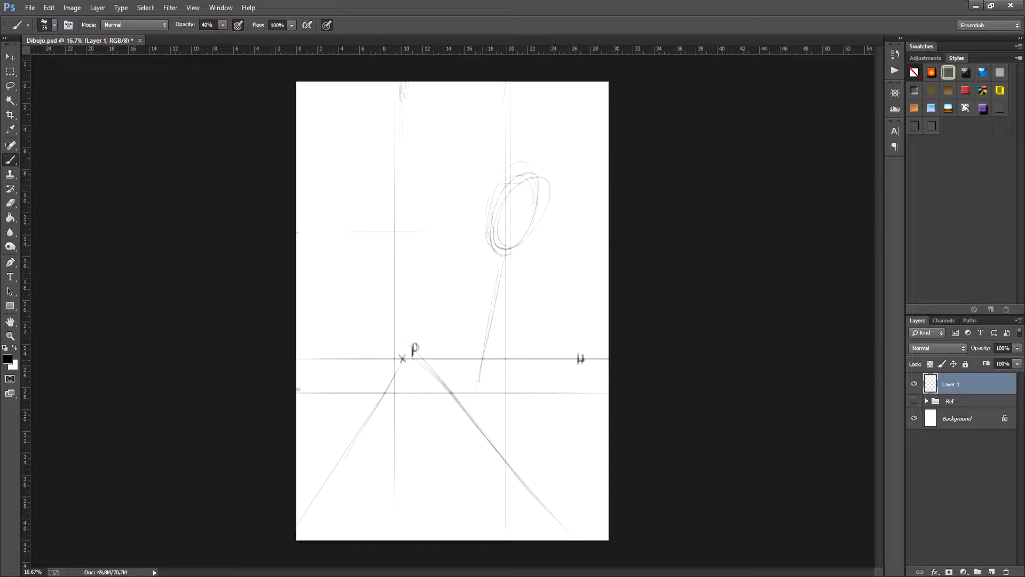
{"action": "left_click_drag", "start_coordinate": [422, 361], "coordinate": [581, 480]}
{"action": "left_click_drag", "start_coordinate": [530, 256], "coordinate": [533, 390]}
{"action": "left_click_drag", "start_coordinate": [526, 249], "coordinate": [542, 417]}
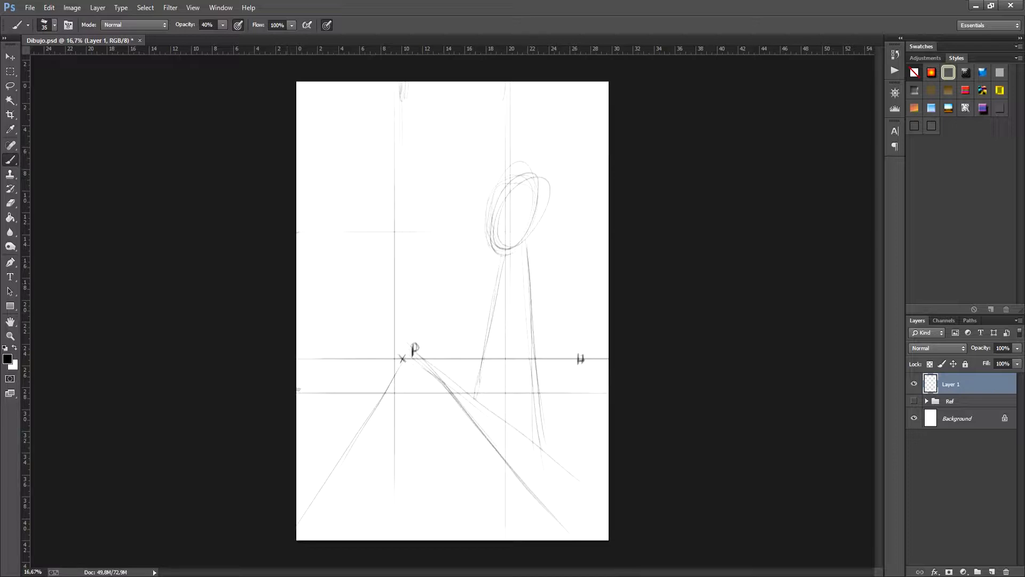
- Sketch the left building's upright, a large block in the lower-left foreground, and a slanted edge across the page's lower-right corner
{"action": "mouse_move", "coordinate": [302, 295]}
{"action": "left_mouse_down"}
{"action": "mouse_move", "coordinate": [391, 292]}
{"action": "mouse_move", "coordinate": [342, 471]}
{"action": "left_mouse_up"}
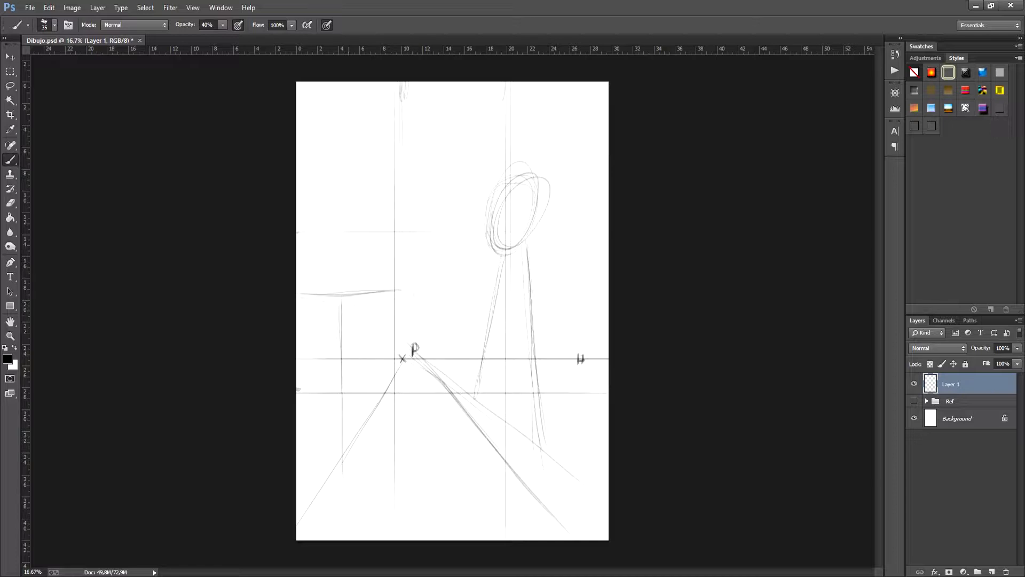
{"action": "left_click_drag", "start_coordinate": [345, 336], "coordinate": [343, 511]}
{"action": "left_click_drag", "start_coordinate": [299, 424], "coordinate": [363, 426]}
{"action": "left_click_drag", "start_coordinate": [303, 430], "coordinate": [394, 427]}
{"action": "mouse_move", "coordinate": [321, 430]}
{"action": "left_mouse_down"}
{"action": "mouse_move", "coordinate": [417, 425]}
{"action": "mouse_move", "coordinate": [422, 539]}
{"action": "left_mouse_up"}
{"action": "left_click_drag", "start_coordinate": [421, 433], "coordinate": [422, 540]}
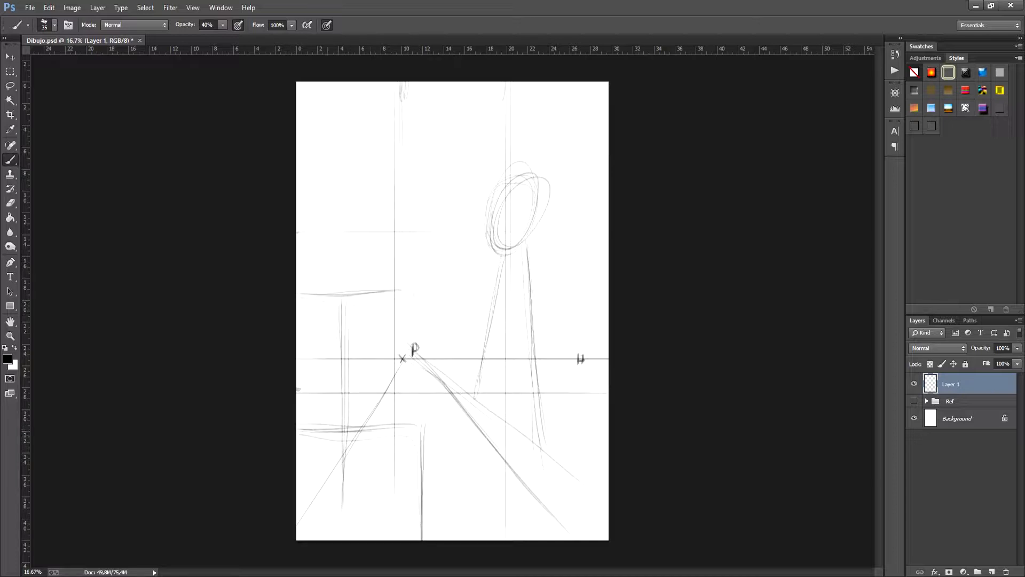
{"action": "left_click_drag", "start_coordinate": [533, 529], "coordinate": [608, 493]}
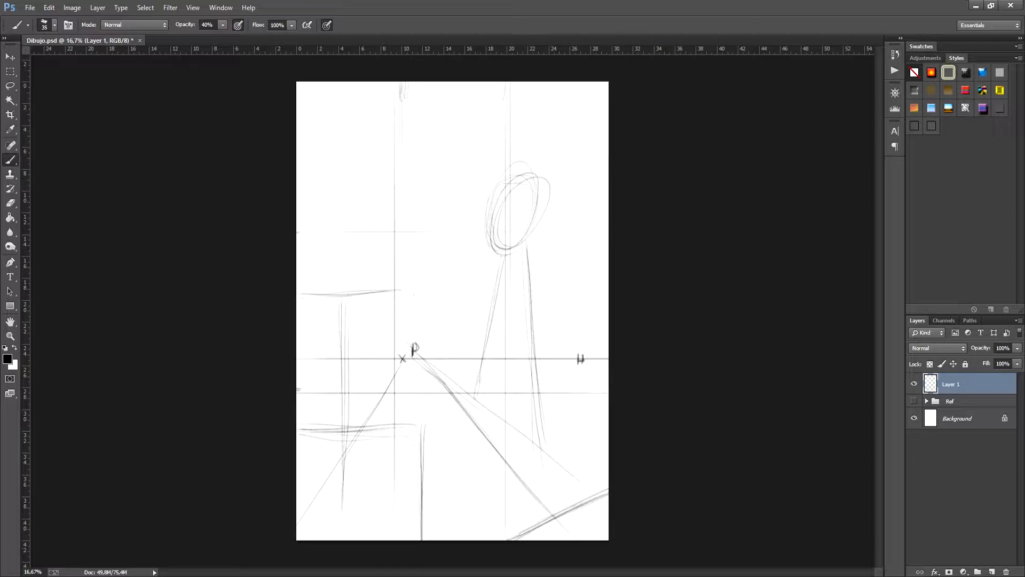
- Strengthen the left building's roof edge and sketch its receding facade with upright openings toward the vanishing point
{"action": "left_click_drag", "start_coordinate": [368, 321], "coordinate": [396, 324]}
{"action": "left_click_drag", "start_coordinate": [416, 296], "coordinate": [422, 316]}
{"action": "left_click_drag", "start_coordinate": [352, 295], "coordinate": [397, 293]}
{"action": "left_click_drag", "start_coordinate": [385, 295], "coordinate": [412, 294]}
{"action": "mouse_move", "coordinate": [374, 324]}
{"action": "left_mouse_down"}
{"action": "mouse_move", "coordinate": [399, 348]}
{"action": "mouse_move", "coordinate": [377, 328]}
{"action": "mouse_move", "coordinate": [362, 422]}
{"action": "left_mouse_up"}
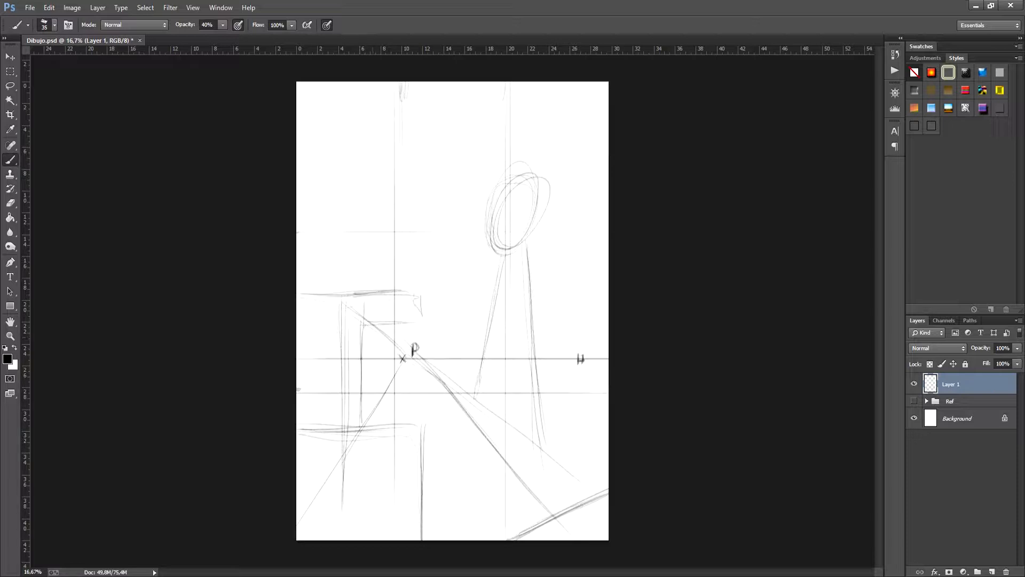
{"action": "left_click_drag", "start_coordinate": [375, 343], "coordinate": [374, 371]}
{"action": "left_click_drag", "start_coordinate": [376, 325], "coordinate": [373, 400]}
{"action": "left_click_drag", "start_coordinate": [389, 343], "coordinate": [388, 383]}
{"action": "left_click_drag", "start_coordinate": [387, 347], "coordinate": [385, 400]}
{"action": "left_click_drag", "start_coordinate": [362, 326], "coordinate": [377, 330]}
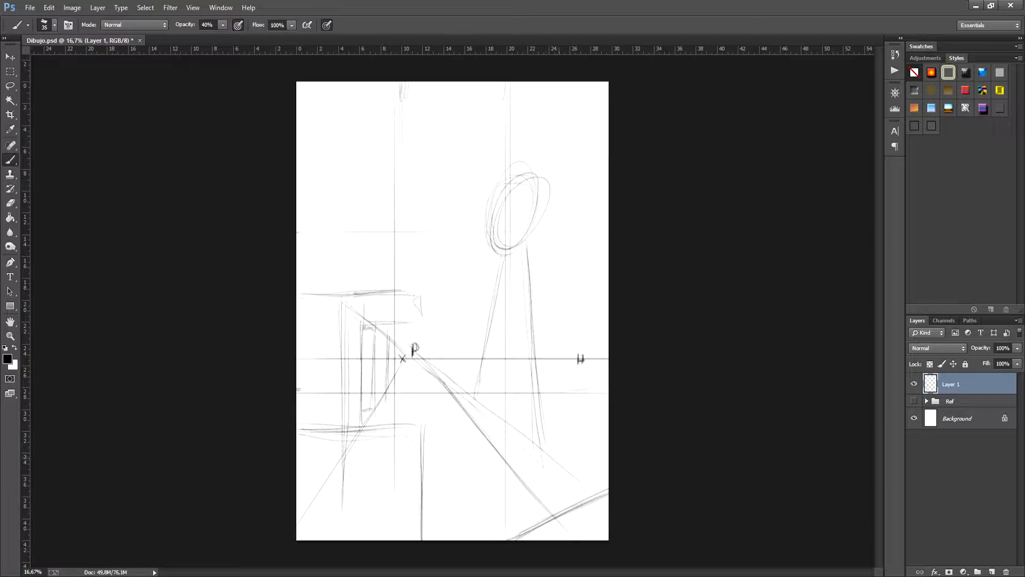
- Sketch a box-shaped structure at the right side of the street, with its top edges and faint uprights above it
{"action": "left_click_drag", "start_coordinate": [560, 439], "coordinate": [557, 487]}
{"action": "mouse_move", "coordinate": [559, 444]}
{"action": "left_mouse_down"}
{"action": "mouse_move", "coordinate": [561, 501]}
{"action": "mouse_move", "coordinate": [608, 503]}
{"action": "mouse_move", "coordinate": [559, 502]}
{"action": "left_mouse_up"}
{"action": "left_click_drag", "start_coordinate": [524, 457], "coordinate": [537, 473]}
{"action": "left_click_drag", "start_coordinate": [533, 416], "coordinate": [536, 471]}
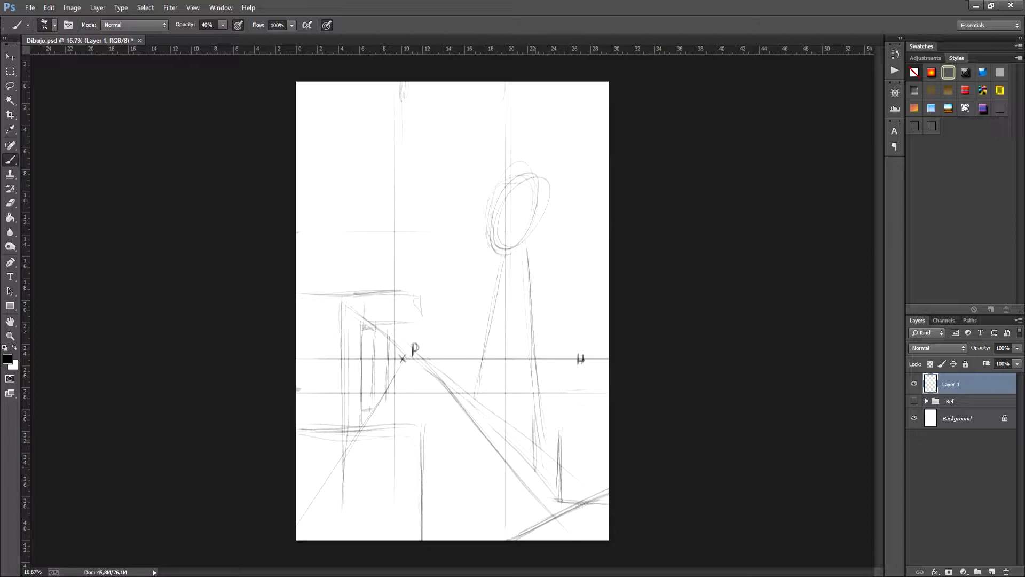
{"action": "mouse_move", "coordinate": [511, 410]}
{"action": "left_mouse_down"}
{"action": "mouse_move", "coordinate": [550, 434]}
{"action": "mouse_move", "coordinate": [546, 426]}
{"action": "mouse_move", "coordinate": [607, 439]}
{"action": "left_mouse_up"}
{"action": "left_click_drag", "start_coordinate": [539, 427], "coordinate": [608, 421]}
{"action": "mouse_move", "coordinate": [577, 423]}
{"action": "left_mouse_down"}
{"action": "mouse_move", "coordinate": [608, 433]}
{"action": "mouse_move", "coordinate": [604, 426]}
{"action": "left_mouse_up"}
{"action": "left_click_drag", "start_coordinate": [576, 364], "coordinate": [579, 434]}
{"action": "left_click_drag", "start_coordinate": [579, 344], "coordinate": [577, 393]}
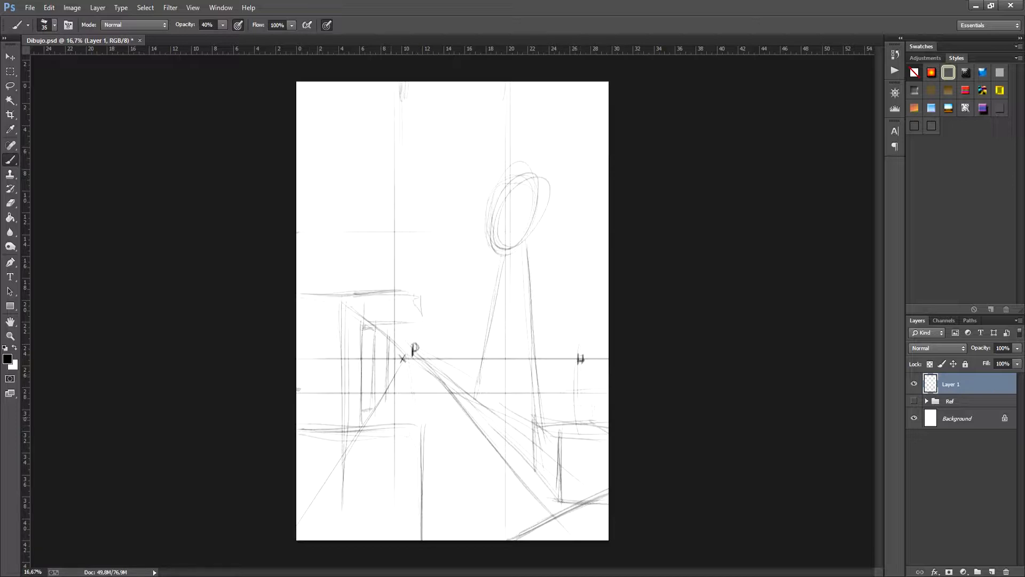
- Add a receding top ledge to the left foreground block and hill contours behind the windmill
{"action": "mouse_move", "coordinate": [358, 390]}
{"action": "left_mouse_down"}
{"action": "mouse_move", "coordinate": [341, 401]}
{"action": "mouse_move", "coordinate": [419, 404]}
{"action": "mouse_move", "coordinate": [418, 430]}
{"action": "left_mouse_up"}
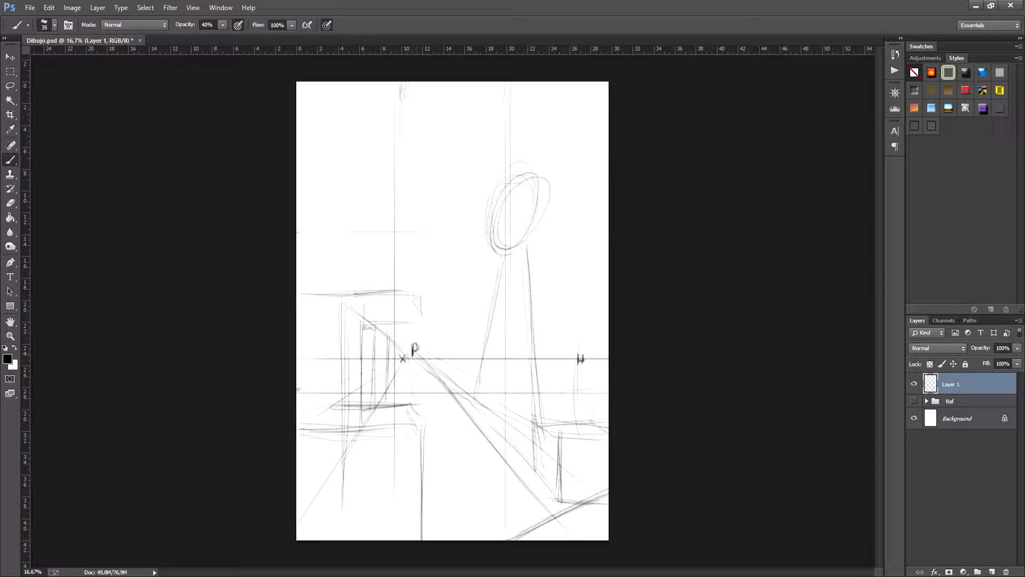
{"action": "mouse_move", "coordinate": [297, 409]}
{"action": "left_mouse_down"}
{"action": "mouse_move", "coordinate": [393, 406]}
{"action": "mouse_move", "coordinate": [422, 434]}
{"action": "left_mouse_up"}
{"action": "left_click_drag", "start_coordinate": [499, 335], "coordinate": [609, 287]}
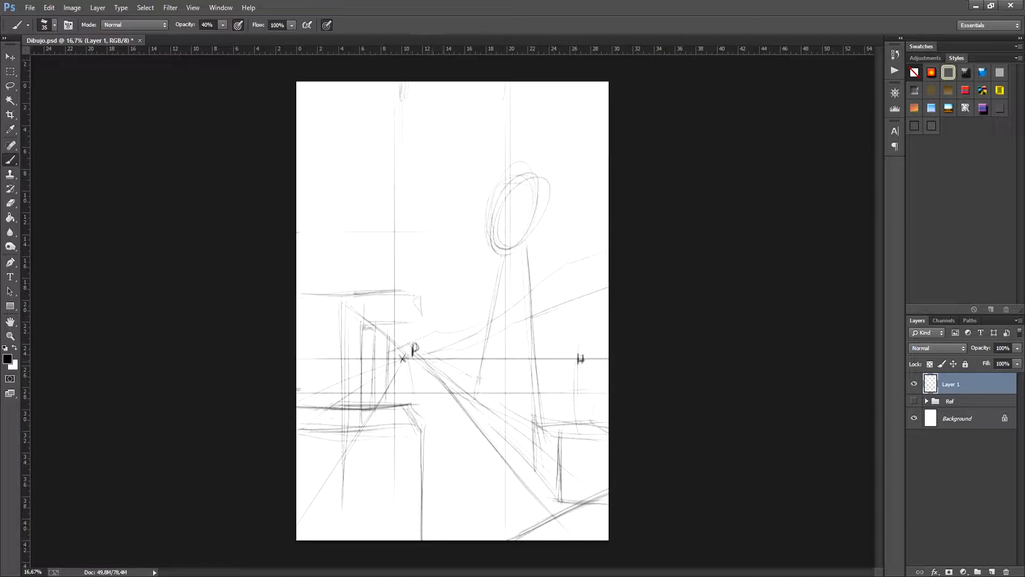
{"action": "left_click_drag", "start_coordinate": [544, 369], "coordinate": [604, 382]}
- Reinforce the left building's receding eave and draw a projecting boxed frame at the page's left edge
{"action": "left_click_drag", "start_coordinate": [351, 309], "coordinate": [420, 349]}
{"action": "left_click_drag", "start_coordinate": [373, 327], "coordinate": [391, 338]}
{"action": "mouse_move", "coordinate": [295, 346]}
{"action": "left_mouse_down"}
{"action": "mouse_move", "coordinate": [340, 347]}
{"action": "mouse_move", "coordinate": [334, 420]}
{"action": "left_mouse_up"}
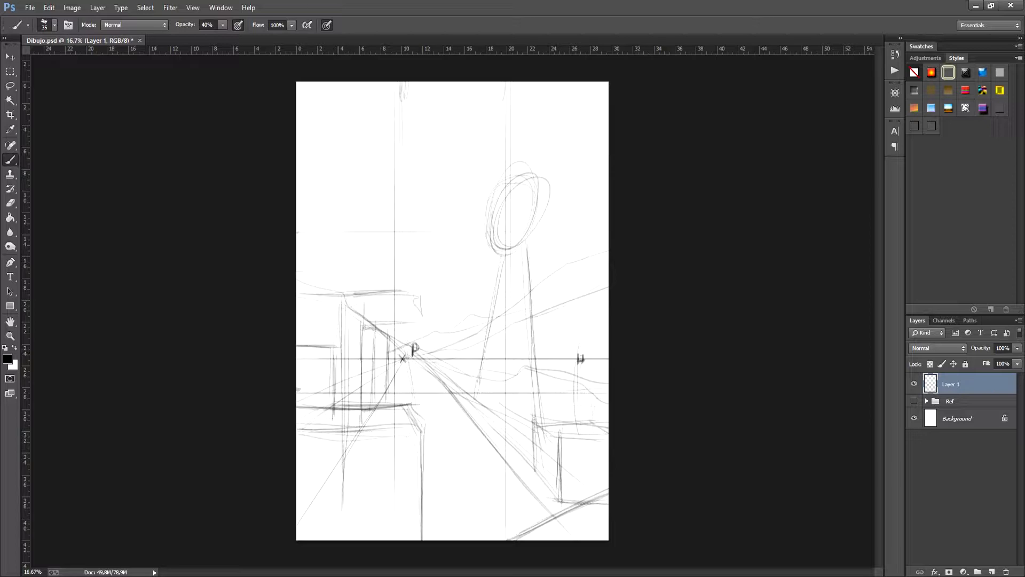
{"action": "left_click_drag", "start_coordinate": [320, 347], "coordinate": [318, 417]}
{"action": "mouse_move", "coordinate": [320, 350]}
{"action": "left_mouse_down"}
{"action": "mouse_move", "coordinate": [319, 420]}
{"action": "mouse_move", "coordinate": [340, 402]}
{"action": "mouse_move", "coordinate": [333, 356]}
{"action": "mouse_move", "coordinate": [332, 411]}
{"action": "mouse_move", "coordinate": [314, 422]}
{"action": "left_mouse_up"}
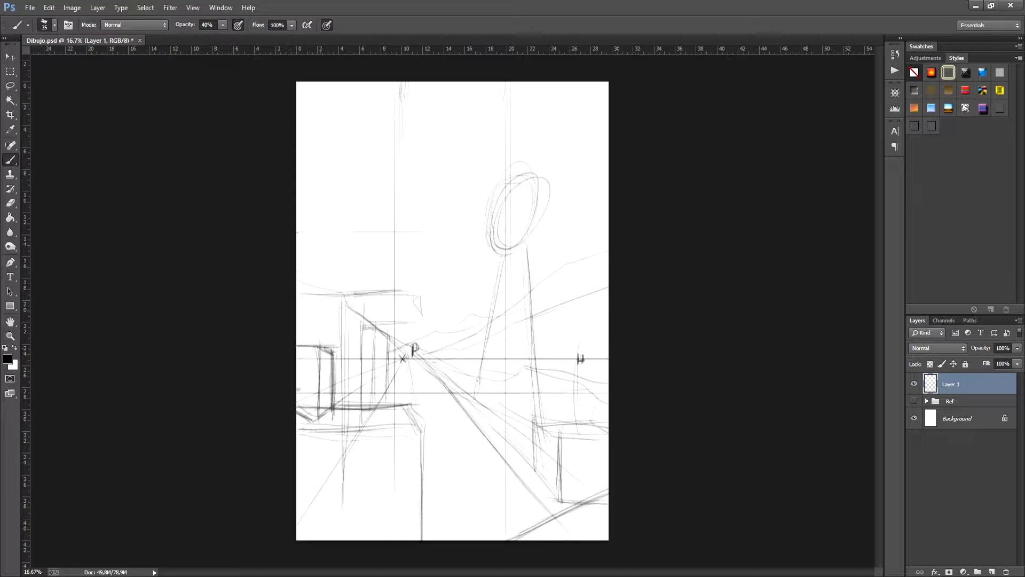
{"action": "left_click_drag", "start_coordinate": [297, 351], "coordinate": [317, 357]}
- Hatch the slanted foreground shape in the page's lower-right corner with diagonal strokes
{"action": "left_click_drag", "start_coordinate": [510, 540], "coordinate": [609, 497]}
{"action": "left_click_drag", "start_coordinate": [566, 540], "coordinate": [609, 510]}
{"action": "left_click_drag", "start_coordinate": [582, 541], "coordinate": [609, 523]}
{"action": "left_click_drag", "start_coordinate": [598, 540], "coordinate": [609, 533]}
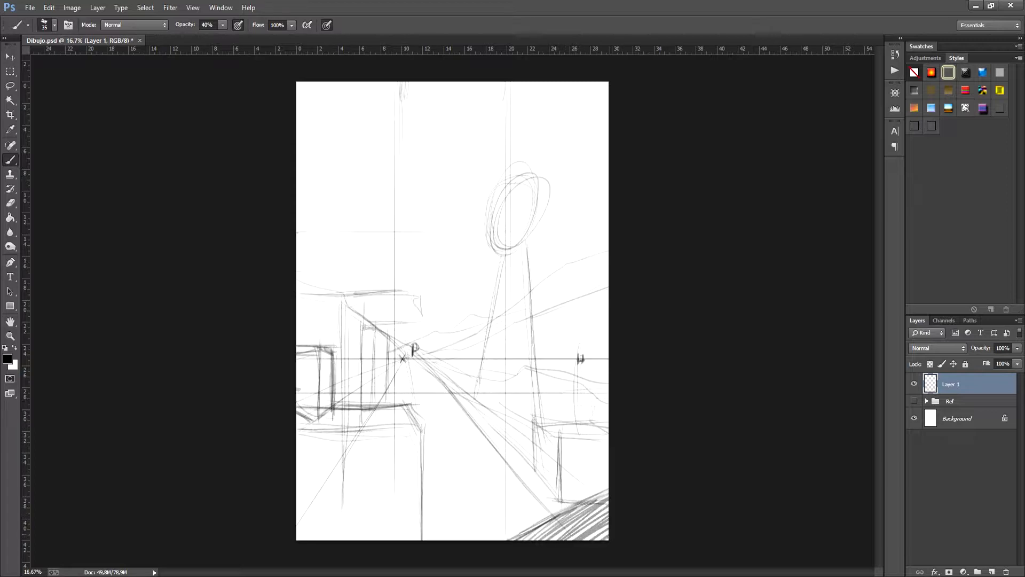
- Hatch the large left foreground block with spaced diagonal strokes
{"action": "left_click_drag", "start_coordinate": [296, 518], "coordinate": [316, 540]}
{"action": "left_click_drag", "start_coordinate": [296, 497], "coordinate": [326, 540]}
{"action": "left_click_drag", "start_coordinate": [296, 477], "coordinate": [341, 540]}
{"action": "left_click_drag", "start_coordinate": [296, 457], "coordinate": [354, 534]}
{"action": "left_click_drag", "start_coordinate": [302, 435], "coordinate": [375, 533]}
{"action": "left_click_drag", "start_coordinate": [336, 444], "coordinate": [381, 502]}
{"action": "left_click_drag", "start_coordinate": [352, 453], "coordinate": [389, 503]}
{"action": "mouse_move", "coordinate": [367, 441]}
{"action": "left_mouse_down"}
{"action": "mouse_move", "coordinate": [407, 510]}
{"action": "mouse_move", "coordinate": [412, 495]}
{"action": "left_mouse_up"}
{"action": "left_click_drag", "start_coordinate": [397, 433], "coordinate": [408, 450]}
- Show the Ref group and move its reference photos up into the page's top-left corner
{"action": "left_click", "coordinate": [915, 402]}
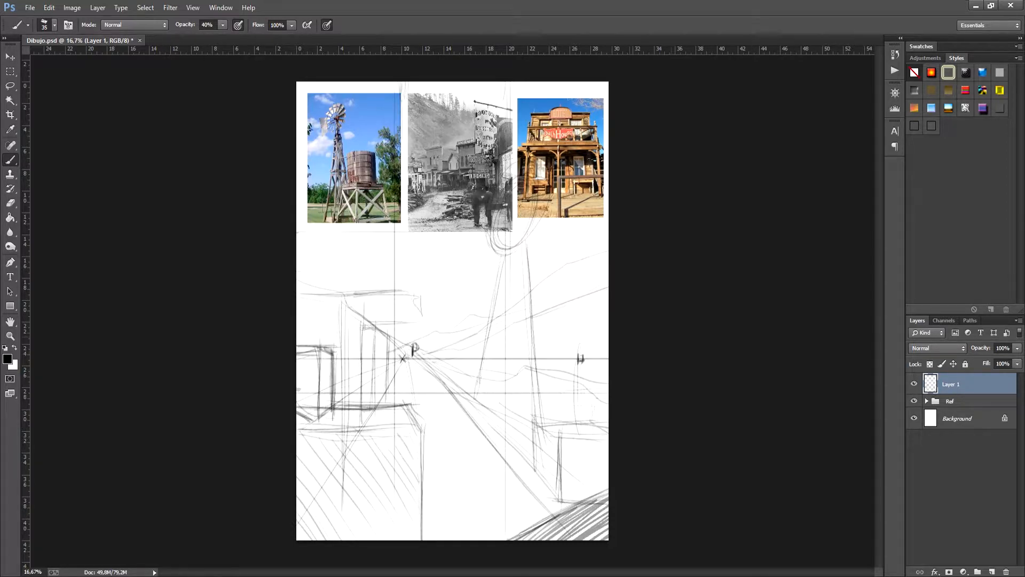
{"action": "key", "text": "v"}
{"action": "left_click", "coordinate": [950, 402]}
{"action": "mouse_move", "coordinate": [463, 143]}
{"action": "left_mouse_down"}
{"action": "mouse_move", "coordinate": [451, 427]}
{"action": "mouse_move", "coordinate": [469, 279]}
{"action": "mouse_move", "coordinate": [471, 381]}
{"action": "mouse_move", "coordinate": [478, 125]}
{"action": "mouse_move", "coordinate": [451, 128]}
{"action": "left_mouse_up"}
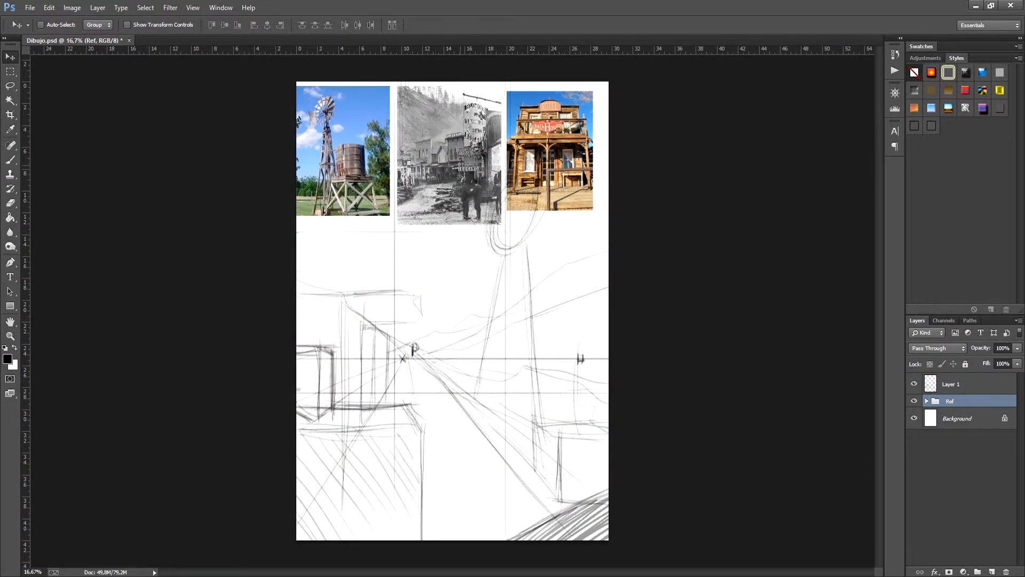
- On Layer 1, sketch a cylindrical water tank above the box structure at the right of the street
{"action": "left_click", "coordinate": [954, 384]}
{"action": "key", "text": "b"}
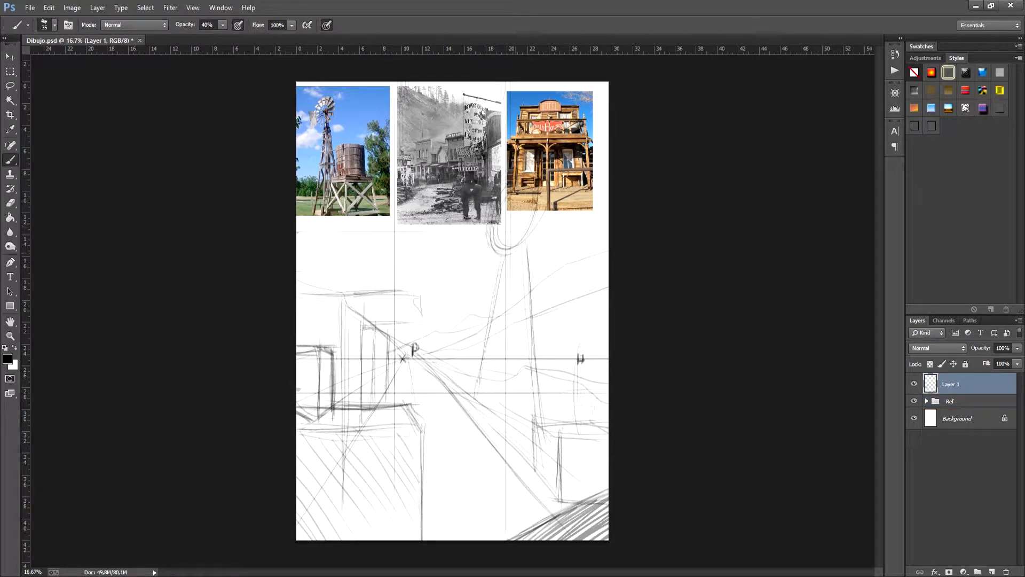
{"action": "mouse_move", "coordinate": [521, 339]}
{"action": "left_mouse_down"}
{"action": "mouse_move", "coordinate": [560, 327]}
{"action": "mouse_move", "coordinate": [576, 334]}
{"action": "mouse_move", "coordinate": [529, 412]}
{"action": "mouse_move", "coordinate": [579, 405]}
{"action": "left_mouse_up"}
{"action": "left_click_drag", "start_coordinate": [577, 351], "coordinate": [579, 401]}
{"action": "mouse_move", "coordinate": [572, 422]}
{"action": "left_mouse_down"}
{"action": "mouse_move", "coordinate": [529, 407]}
{"action": "mouse_move", "coordinate": [581, 422]}
{"action": "left_mouse_up"}
{"action": "left_click_drag", "start_coordinate": [582, 386], "coordinate": [582, 367]}
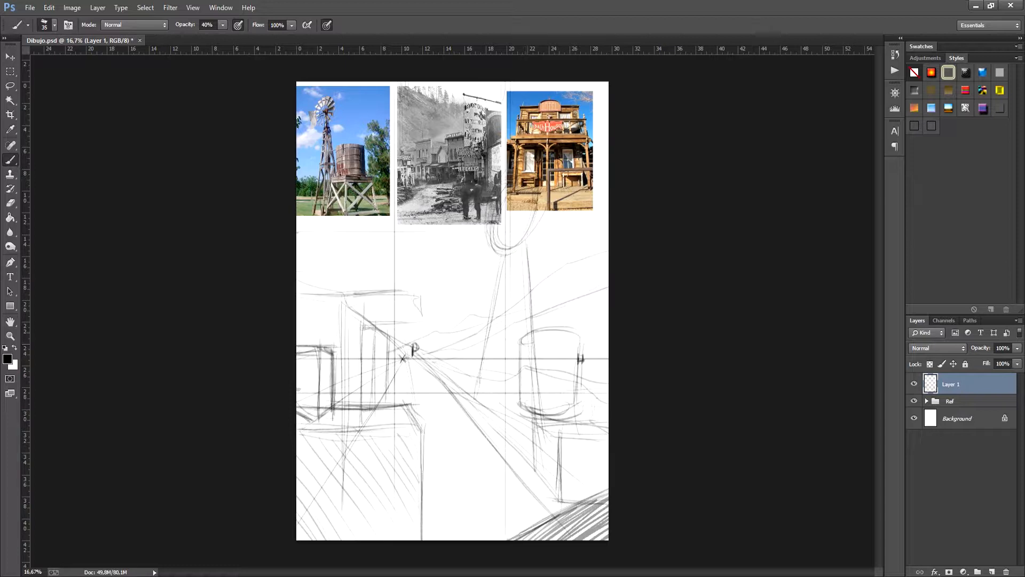
- Add another long leg to the windmill tower and radiating blades inside its wheel
{"action": "left_click_drag", "start_coordinate": [515, 274], "coordinate": [518, 453]}
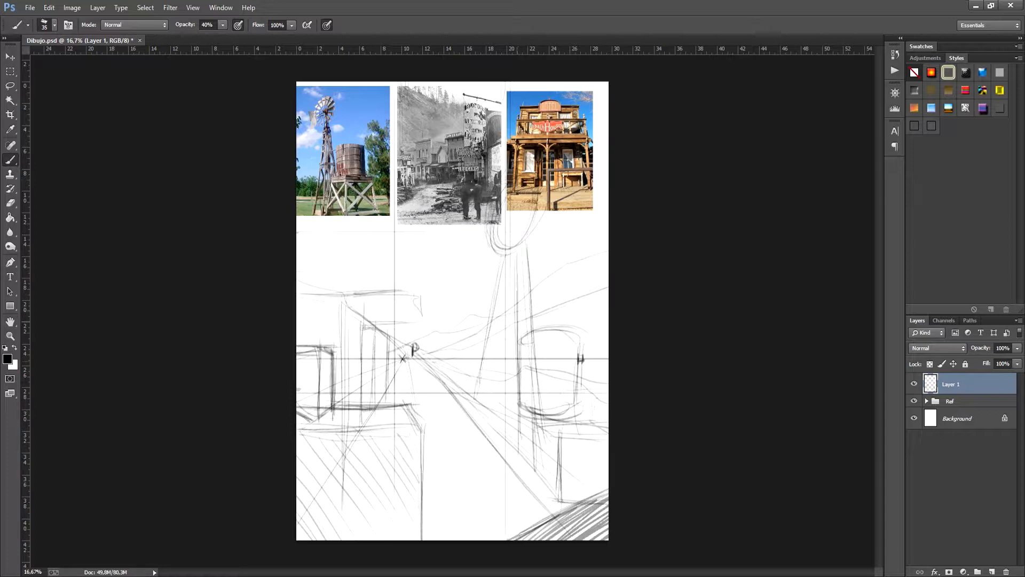
{"action": "mouse_move", "coordinate": [510, 208]}
{"action": "left_mouse_down"}
{"action": "mouse_move", "coordinate": [513, 220]}
{"action": "mouse_move", "coordinate": [512, 188]}
{"action": "mouse_move", "coordinate": [533, 164]}
{"action": "mouse_move", "coordinate": [530, 198]}
{"action": "left_mouse_up"}
{"action": "mouse_move", "coordinate": [517, 219]}
{"action": "left_mouse_down"}
{"action": "mouse_move", "coordinate": [546, 206]}
{"action": "mouse_move", "coordinate": [527, 243]}
{"action": "mouse_move", "coordinate": [538, 231]}
{"action": "mouse_move", "coordinate": [507, 246]}
{"action": "left_mouse_up"}
{"action": "mouse_move", "coordinate": [495, 225]}
{"action": "left_mouse_down"}
{"action": "mouse_move", "coordinate": [486, 236]}
{"action": "mouse_move", "coordinate": [499, 202]}
{"action": "left_mouse_up"}
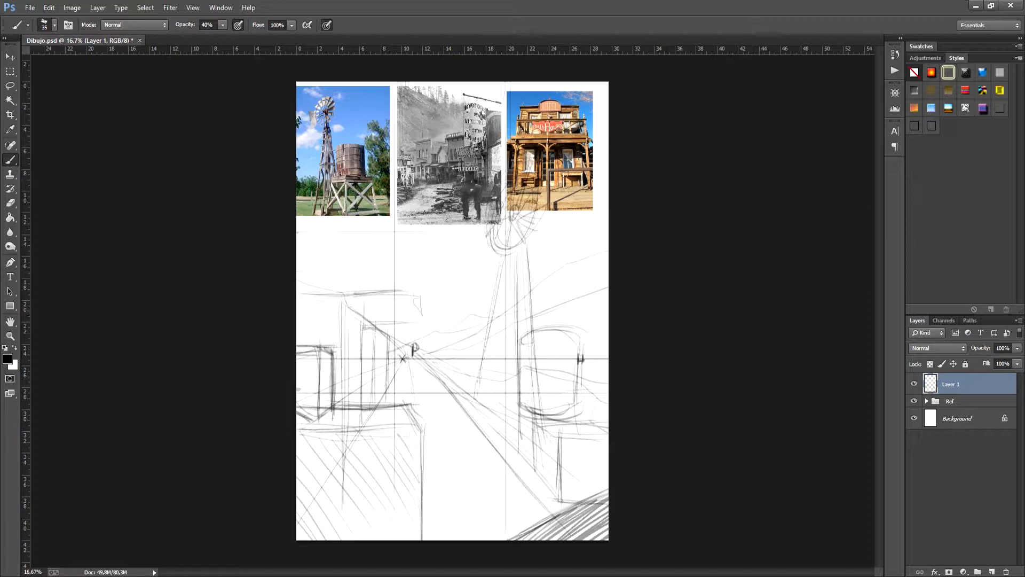
- Draw cross braces between the windmill's legs and firm up the top of its tower
{"action": "left_click_drag", "start_coordinate": [494, 295], "coordinate": [523, 279]}
{"action": "left_click_drag", "start_coordinate": [487, 326], "coordinate": [513, 311]}
{"action": "left_click_drag", "start_coordinate": [475, 358], "coordinate": [513, 349]}
{"action": "left_click_drag", "start_coordinate": [501, 253], "coordinate": [496, 295]}
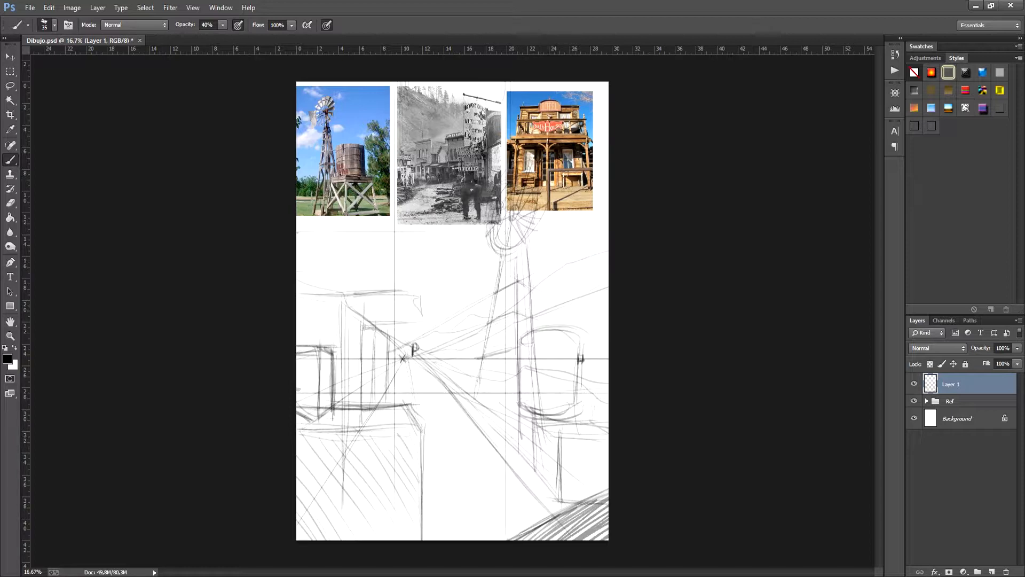
{"action": "mouse_move", "coordinate": [512, 246]}
{"action": "left_mouse_down"}
{"action": "mouse_move", "coordinate": [506, 286]}
{"action": "mouse_move", "coordinate": [522, 281]}
{"action": "left_mouse_up"}
{"action": "mouse_move", "coordinate": [518, 242]}
{"action": "left_mouse_down"}
{"action": "mouse_move", "coordinate": [523, 284]}
{"action": "mouse_move", "coordinate": [513, 254]}
{"action": "left_mouse_up"}
- Add support strokes beneath the water tank and darken its base rim and upper edge
{"action": "left_click_drag", "start_coordinate": [517, 407], "coordinate": [511, 447]}
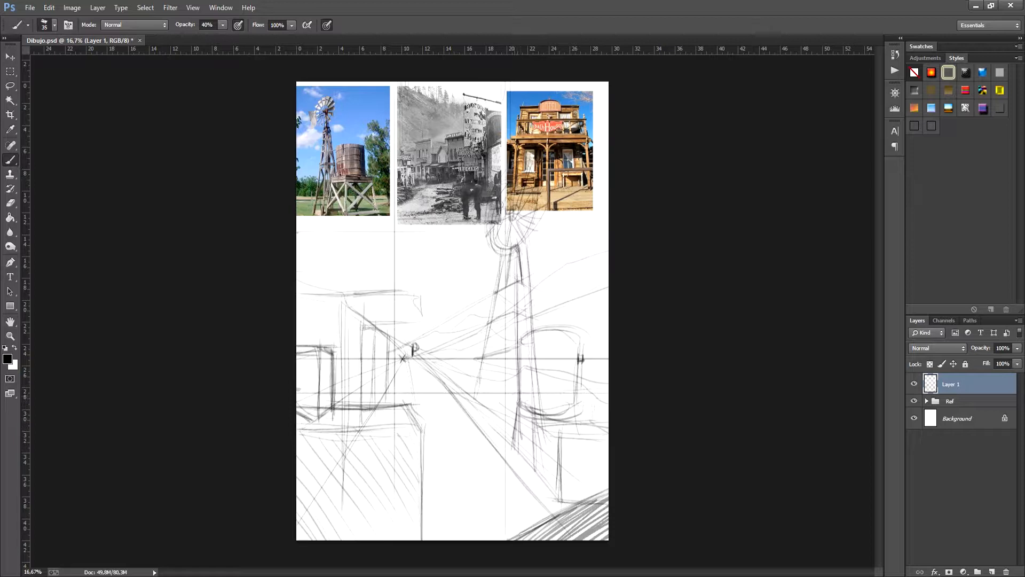
{"action": "mouse_move", "coordinate": [516, 399]}
{"action": "left_mouse_down"}
{"action": "mouse_move", "coordinate": [552, 414]}
{"action": "mouse_move", "coordinate": [590, 405]}
{"action": "left_mouse_up"}
{"action": "mouse_move", "coordinate": [540, 330]}
{"action": "left_mouse_down"}
{"action": "mouse_move", "coordinate": [534, 344]}
{"action": "mouse_move", "coordinate": [581, 336]}
{"action": "mouse_move", "coordinate": [521, 339]}
{"action": "left_mouse_up"}
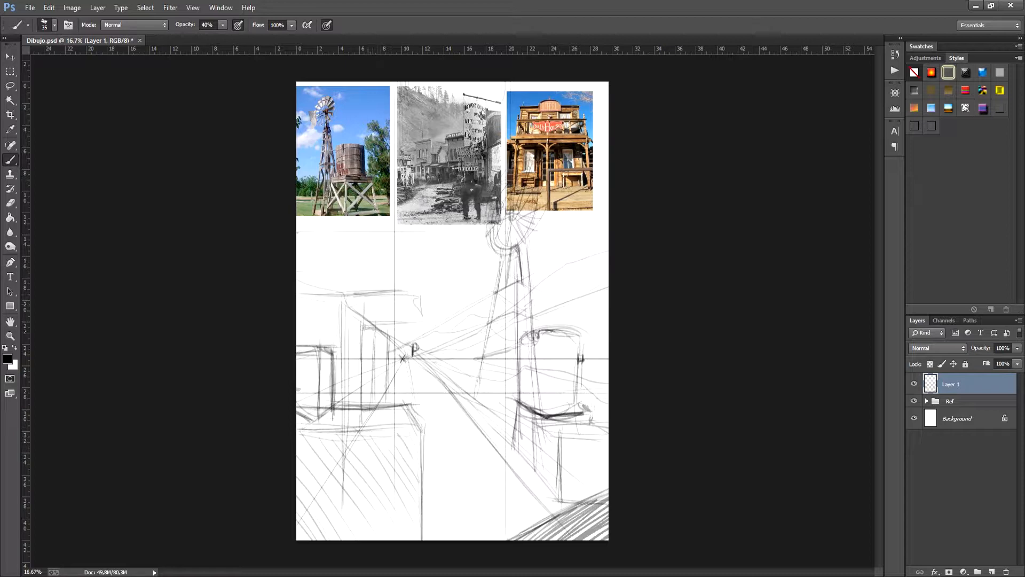
- Draw a shield-shaped sign hanging from the left building's roof beam, and add a bracket and stepped roof trim
{"action": "mouse_move", "coordinate": [373, 306]}
{"action": "left_mouse_down"}
{"action": "mouse_move", "coordinate": [410, 298]}
{"action": "mouse_move", "coordinate": [414, 308]}
{"action": "mouse_move", "coordinate": [391, 298]}
{"action": "mouse_move", "coordinate": [369, 366]}
{"action": "mouse_move", "coordinate": [394, 370]}
{"action": "mouse_move", "coordinate": [418, 356]}
{"action": "left_mouse_up"}
{"action": "left_click_drag", "start_coordinate": [416, 310], "coordinate": [417, 357]}
{"action": "mouse_move", "coordinate": [371, 290]}
{"action": "left_mouse_down"}
{"action": "mouse_move", "coordinate": [370, 311]}
{"action": "mouse_move", "coordinate": [425, 295]}
{"action": "left_mouse_up"}
{"action": "mouse_move", "coordinate": [328, 296]}
{"action": "left_mouse_down"}
{"action": "mouse_move", "coordinate": [375, 291]}
{"action": "mouse_move", "coordinate": [357, 341]}
{"action": "left_mouse_up"}
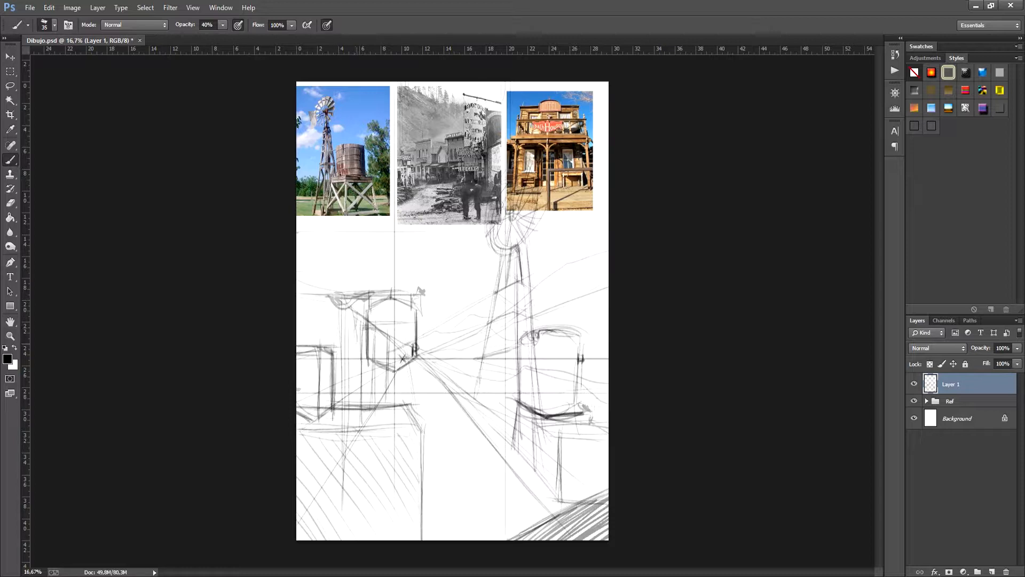
{"action": "mouse_move", "coordinate": [311, 279]}
{"action": "left_mouse_down"}
{"action": "mouse_move", "coordinate": [323, 288]}
{"action": "mouse_move", "coordinate": [308, 278]}
{"action": "left_mouse_up"}
{"action": "mouse_move", "coordinate": [305, 277]}
{"action": "left_mouse_down"}
{"action": "mouse_move", "coordinate": [322, 288]}
{"action": "mouse_move", "coordinate": [317, 276]}
{"action": "mouse_move", "coordinate": [316, 294]}
{"action": "left_mouse_up"}
- Sketch a barrel with an elliptical lid and a bung beside the left foreground block at the page's bottom
{"action": "left_click_drag", "start_coordinate": [419, 417], "coordinate": [425, 432]}
{"action": "mouse_move", "coordinate": [427, 501]}
{"action": "left_mouse_down"}
{"action": "mouse_move", "coordinate": [471, 517]}
{"action": "mouse_move", "coordinate": [446, 527]}
{"action": "left_mouse_up"}
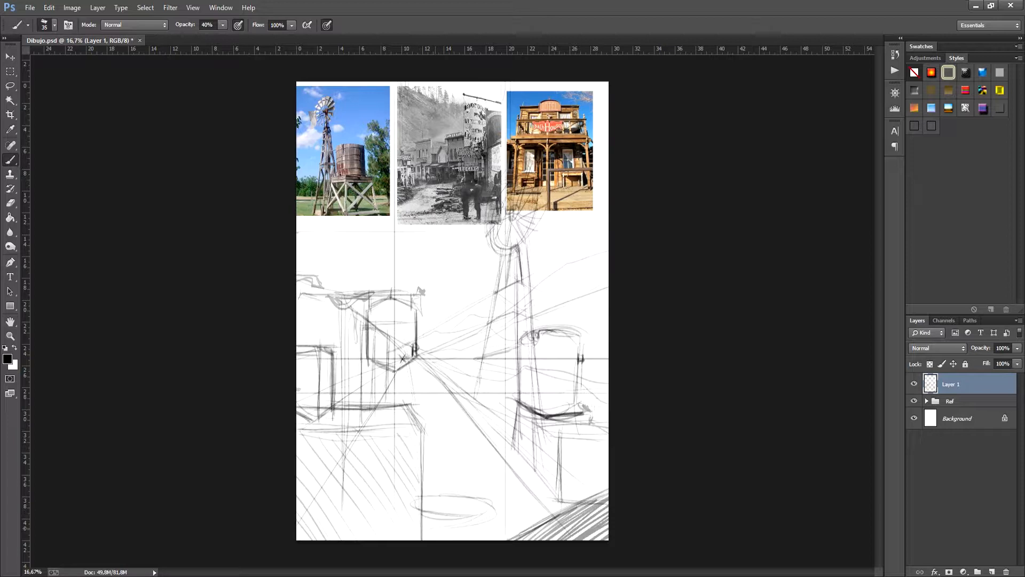
{"action": "left_click_drag", "start_coordinate": [494, 501], "coordinate": [494, 540]}
{"action": "mouse_move", "coordinate": [445, 496]}
{"action": "left_mouse_down"}
{"action": "mouse_move", "coordinate": [489, 513]}
{"action": "mouse_move", "coordinate": [422, 541]}
{"action": "left_mouse_up"}
{"action": "left_click_drag", "start_coordinate": [497, 504], "coordinate": [499, 541]}
{"action": "left_click_drag", "start_coordinate": [495, 498], "coordinate": [499, 541]}
{"action": "left_click_drag", "start_coordinate": [500, 499], "coordinate": [501, 540]}
{"action": "left_click_drag", "start_coordinate": [441, 506], "coordinate": [451, 505]}
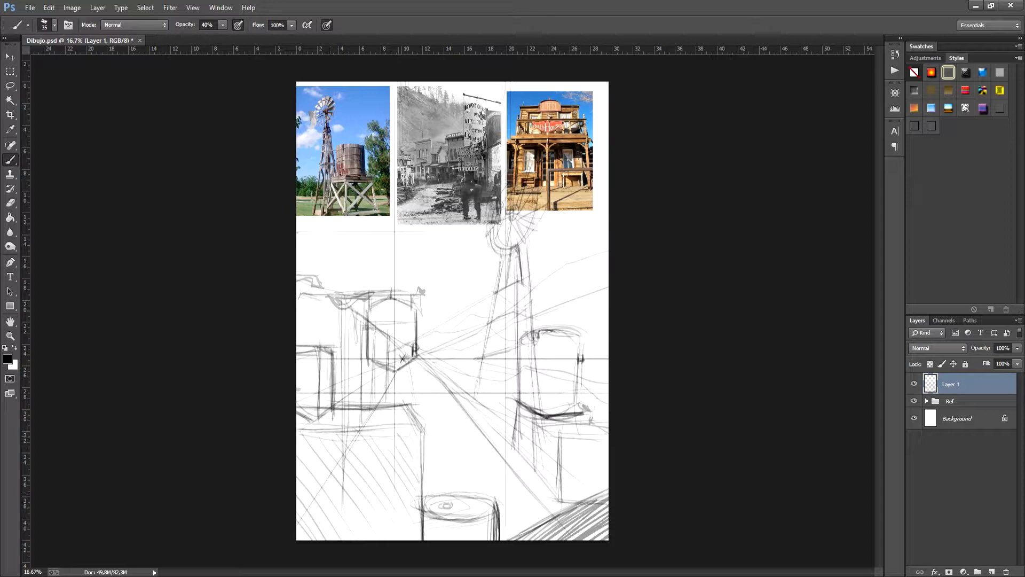
- Add a jagged crack and overhanging corner to the left foreground block, and darken both foreground shapes' edges
{"action": "left_click_drag", "start_coordinate": [387, 425], "coordinate": [399, 459]}
{"action": "mouse_move", "coordinate": [389, 418]}
{"action": "left_mouse_down"}
{"action": "mouse_move", "coordinate": [398, 421]}
{"action": "mouse_move", "coordinate": [391, 441]}
{"action": "mouse_move", "coordinate": [414, 424]}
{"action": "mouse_move", "coordinate": [433, 432]}
{"action": "left_mouse_up"}
{"action": "left_click_drag", "start_coordinate": [420, 432], "coordinate": [420, 539]}
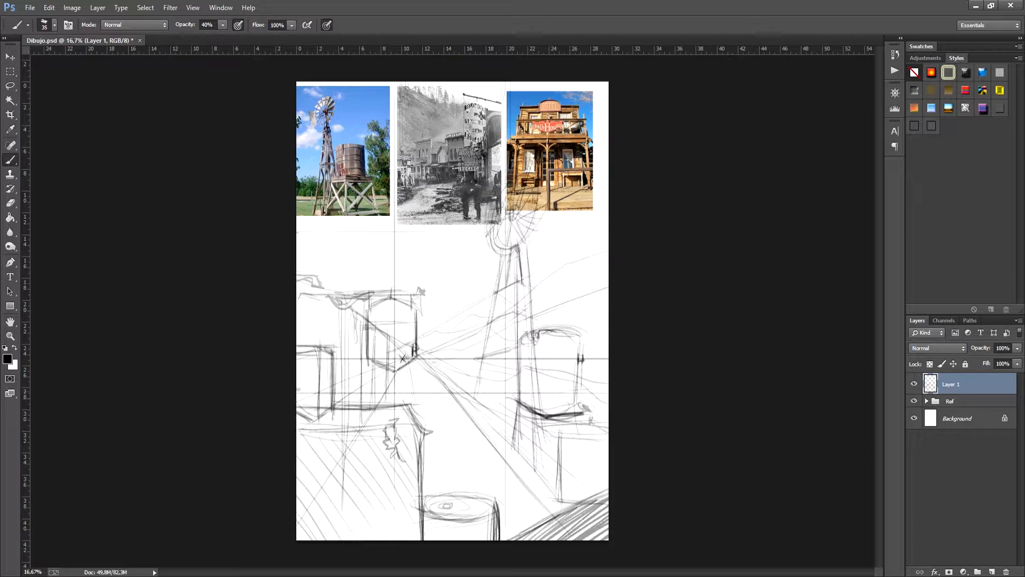
{"action": "left_click_drag", "start_coordinate": [527, 532], "coordinate": [609, 487]}
- Scribble a rough emblem inside the hanging shield-shaped sign
{"action": "left_click_drag", "start_coordinate": [375, 313], "coordinate": [379, 333]}
{"action": "mouse_move", "coordinate": [378, 322]}
{"action": "left_mouse_down"}
{"action": "mouse_move", "coordinate": [381, 352]}
{"action": "mouse_move", "coordinate": [389, 330]}
{"action": "left_mouse_up"}
{"action": "left_click_drag", "start_coordinate": [388, 313], "coordinate": [410, 348]}
{"action": "left_click_drag", "start_coordinate": [394, 321], "coordinate": [404, 329]}
{"action": "mouse_move", "coordinate": [382, 325]}
{"action": "left_mouse_down"}
{"action": "mouse_move", "coordinate": [394, 331]}
{"action": "mouse_move", "coordinate": [389, 364]}
{"action": "mouse_move", "coordinate": [399, 361]}
{"action": "left_mouse_up"}
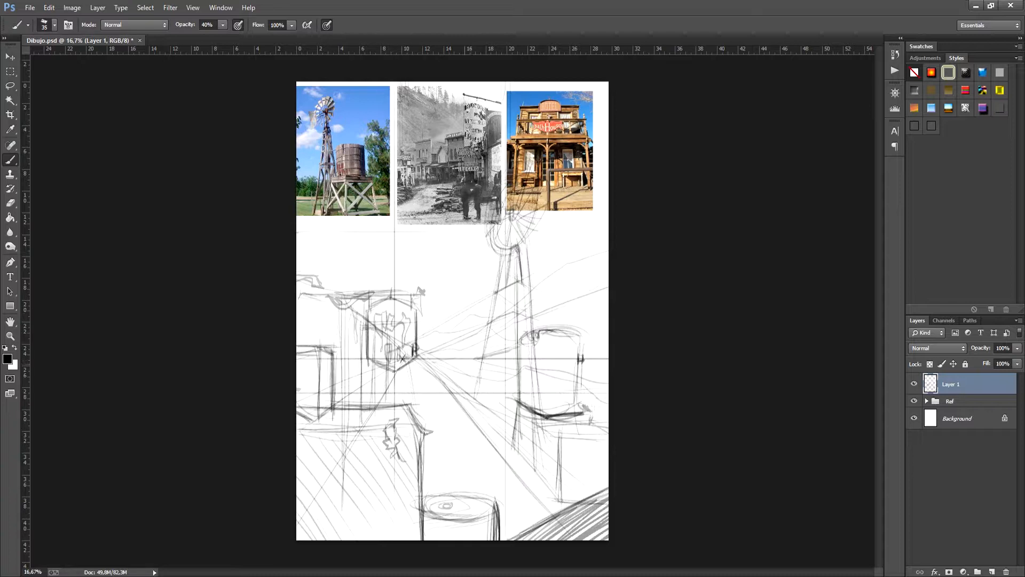
- Outline a jagged mountain ridge at the page's right edge and hide the Ref group
{"action": "left_click_drag", "start_coordinate": [609, 248], "coordinate": [550, 272]}
{"action": "left_click", "coordinate": [914, 400]}
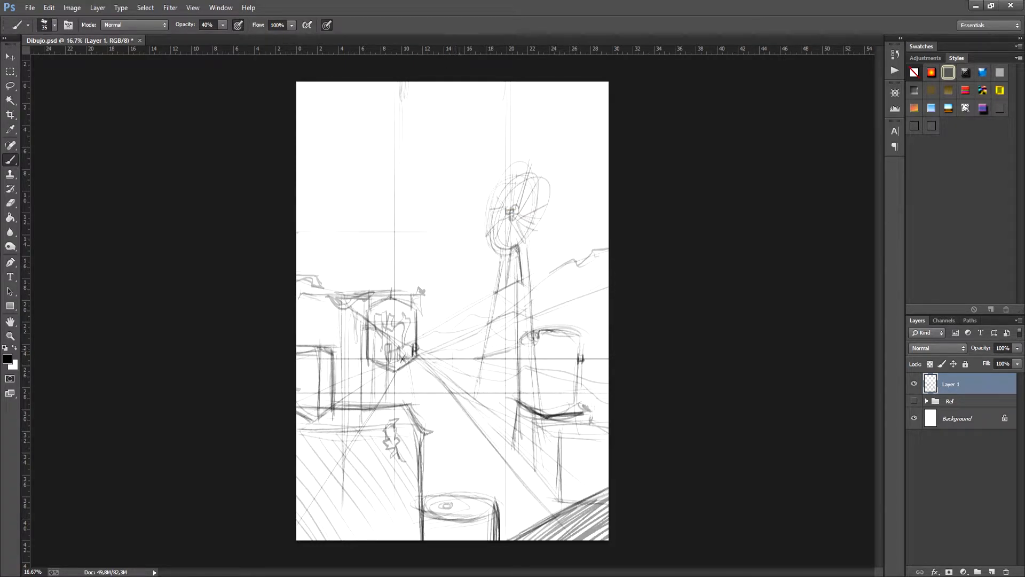
{"action": "key", "text": "ctrl+z"}
- Draw a short distant post on the horizon and add more blade lines to the windmill wheel's upper right
{"action": "left_click_drag", "start_coordinate": [454, 347], "coordinate": [453, 370]}
{"action": "left_click_drag", "start_coordinate": [536, 172], "coordinate": [527, 237]}
{"action": "left_click_drag", "start_coordinate": [544, 174], "coordinate": [526, 244]}
{"action": "left_click_drag", "start_coordinate": [528, 168], "coordinate": [543, 186]}
- Sketch thin cloud strokes in the sky and undo the last cloud outline left of the windmill
{"action": "left_click_drag", "start_coordinate": [337, 183], "coordinate": [358, 182]}
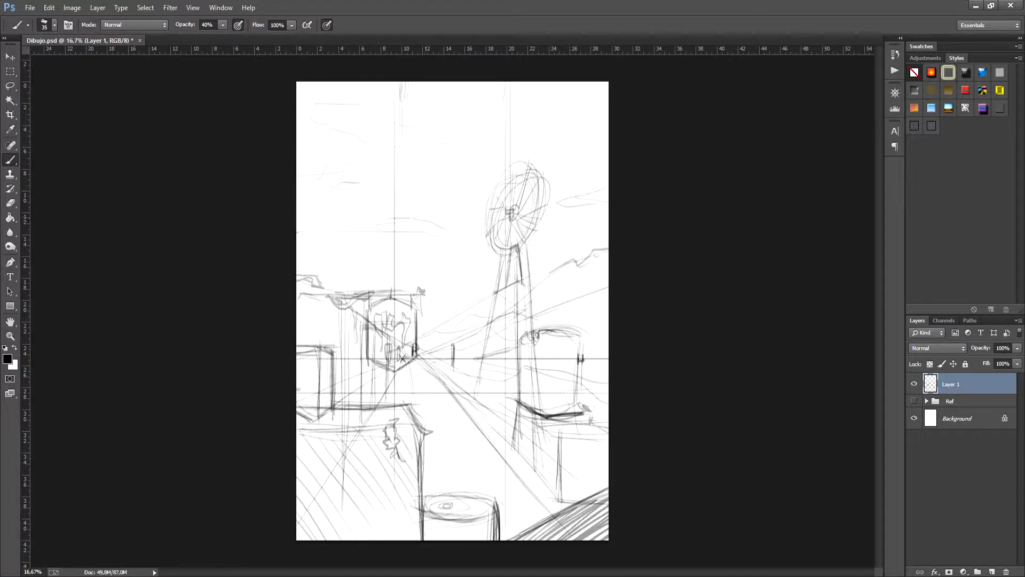
{"action": "key", "text": "ctrl+z"}
{"action": "key", "text": "ctrl+z"}
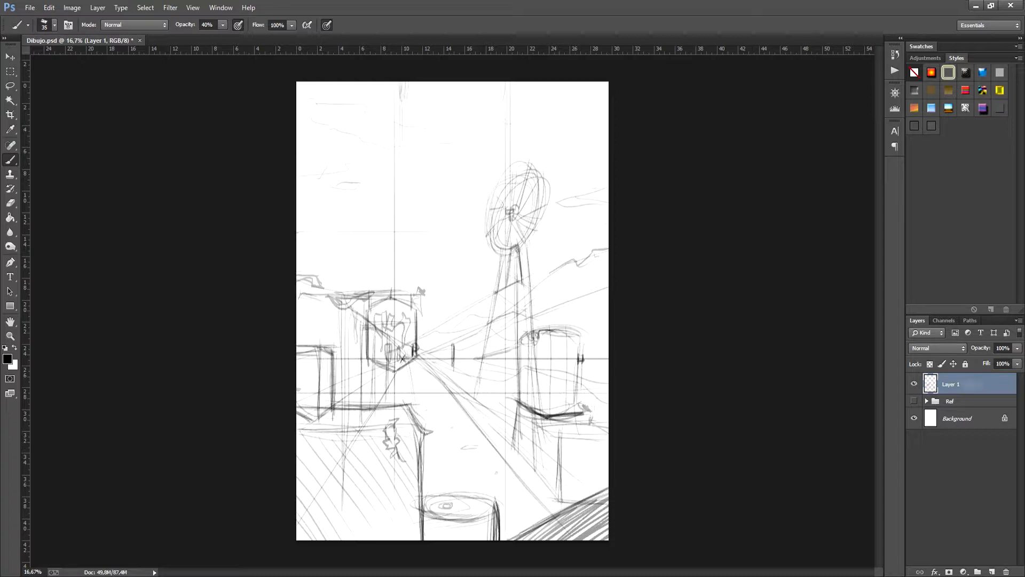
- Rename the drawing layer as sketch and lower its opacity so the lines become a faint guide
{"action": "double_click", "coordinate": [951, 385]}
{"action": "type", "text": "sketch"}
{"action": "key", "text": "Return"}
{"action": "left_click_drag", "start_coordinate": [981, 348], "coordinate": [945, 348]}
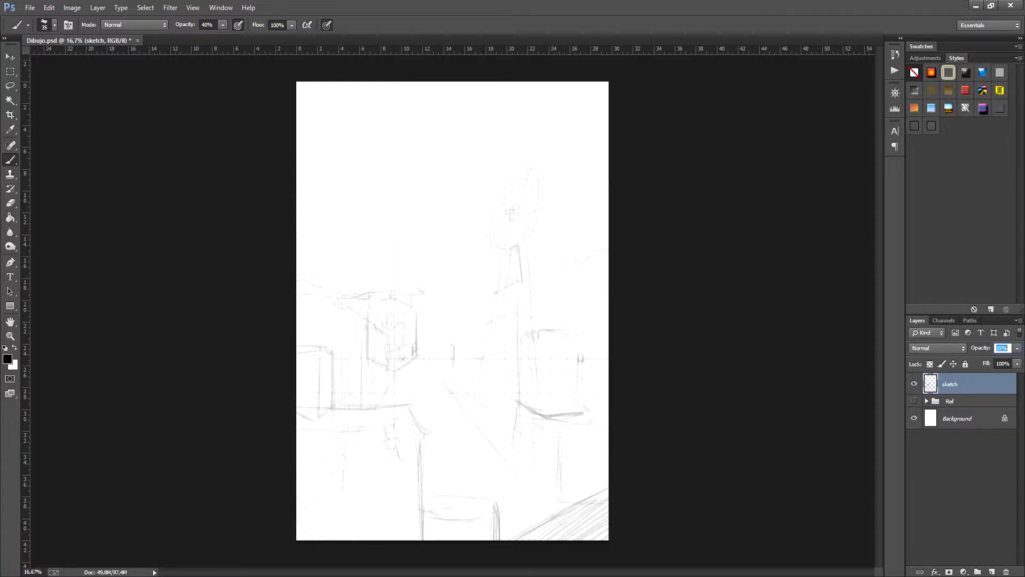
- On a new layer above sketch, redraw the left building's roof edge, eave bracket and vertical corner post with darker lines
{"action": "left_click", "coordinate": [992, 572]}
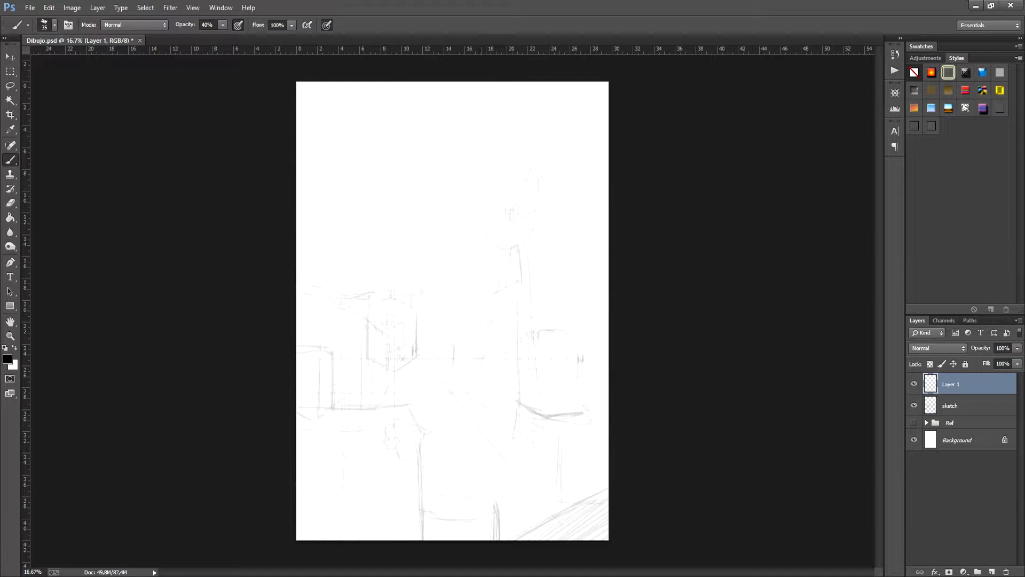
{"action": "key", "text": "ctrl+plus"}
{"action": "left_click_drag", "start_coordinate": [430, 355], "coordinate": [503, 308]}
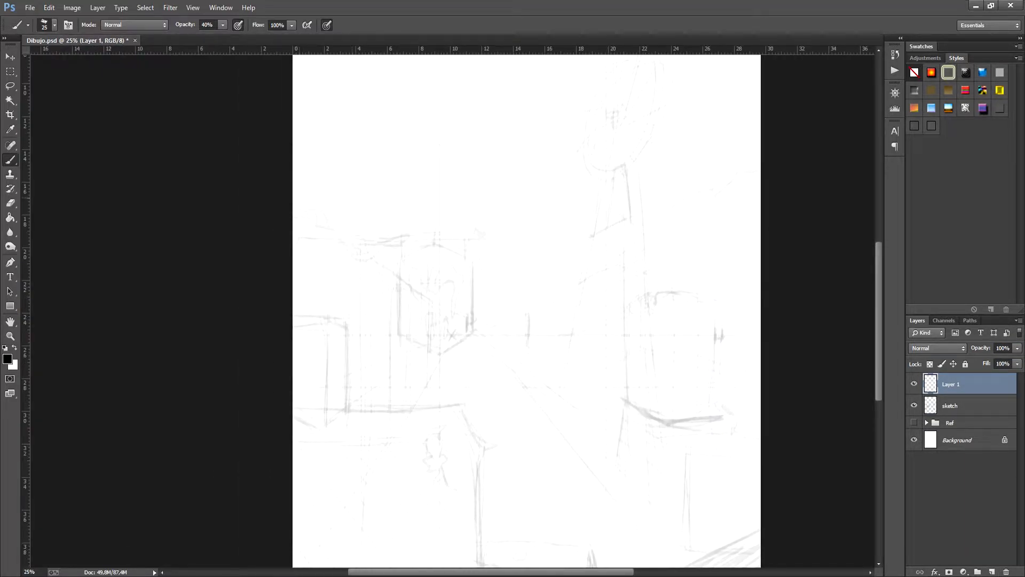
{"action": "mouse_move", "coordinate": [293, 219]}
{"action": "left_mouse_down"}
{"action": "mouse_move", "coordinate": [312, 217]}
{"action": "mouse_move", "coordinate": [309, 238]}
{"action": "mouse_move", "coordinate": [351, 235]}
{"action": "left_mouse_up"}
{"action": "mouse_move", "coordinate": [293, 249]}
{"action": "left_mouse_down"}
{"action": "mouse_move", "coordinate": [354, 236]}
{"action": "mouse_move", "coordinate": [357, 260]}
{"action": "mouse_move", "coordinate": [393, 248]}
{"action": "left_mouse_up"}
{"action": "mouse_move", "coordinate": [353, 244]}
{"action": "left_mouse_down"}
{"action": "mouse_move", "coordinate": [366, 256]}
{"action": "mouse_move", "coordinate": [396, 248]}
{"action": "left_mouse_up"}
{"action": "mouse_move", "coordinate": [354, 239]}
{"action": "left_mouse_down"}
{"action": "mouse_move", "coordinate": [412, 241]}
{"action": "mouse_move", "coordinate": [361, 397]}
{"action": "left_mouse_up"}
{"action": "left_click_drag", "start_coordinate": [362, 259], "coordinate": [361, 410]}
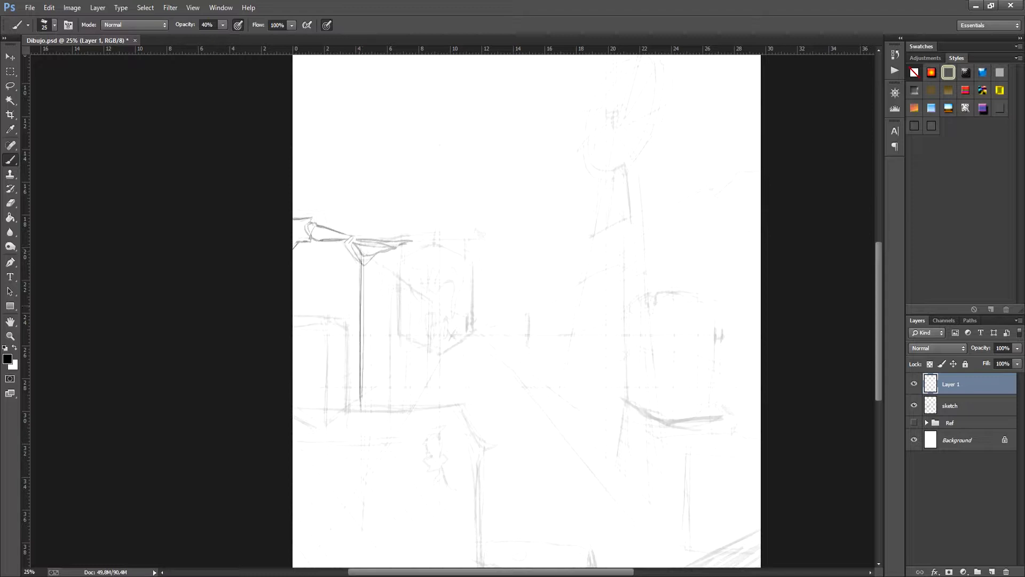
{"action": "left_click_drag", "start_coordinate": [359, 312], "coordinate": [357, 365]}
- Show the Ref group and draw the receding diagonal roof edge and short vertical line beside the left building's corner post
{"action": "left_click", "coordinate": [915, 422]}
{"action": "left_click_drag", "start_coordinate": [513, 224], "coordinate": [505, 347]}
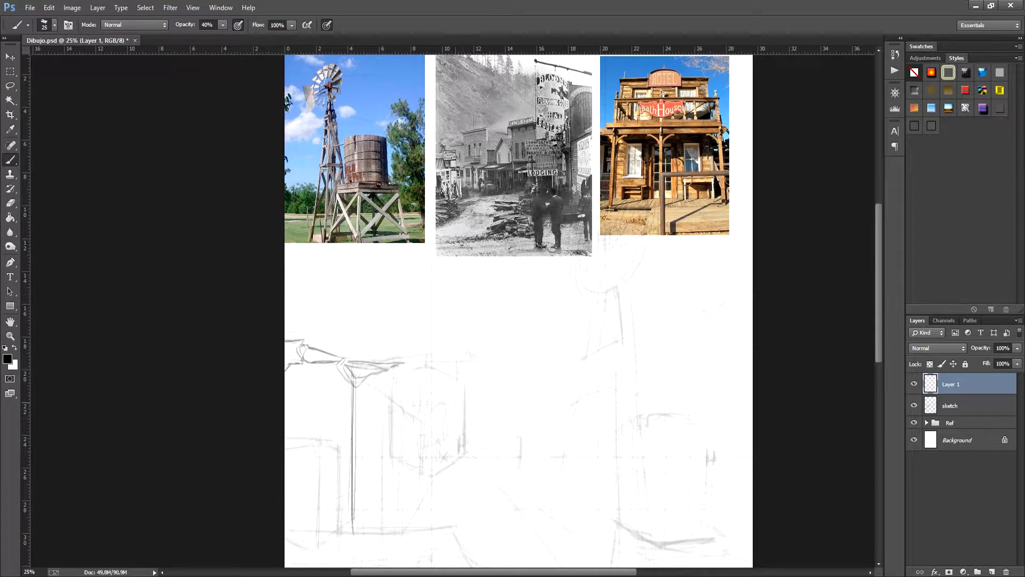
{"action": "left_click_drag", "start_coordinate": [359, 376], "coordinate": [406, 413]}
{"action": "mouse_move", "coordinate": [356, 377]}
{"action": "left_mouse_down"}
{"action": "mouse_move", "coordinate": [394, 410]}
{"action": "mouse_move", "coordinate": [381, 400]}
{"action": "left_mouse_up"}
{"action": "left_click_drag", "start_coordinate": [392, 410], "coordinate": [382, 458]}
{"action": "key", "text": "e"}
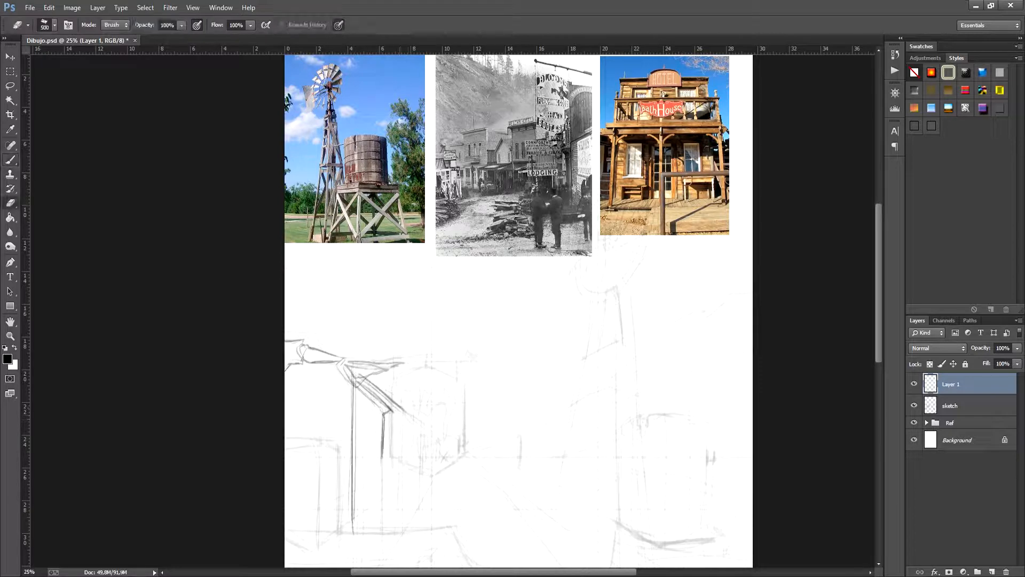
{"action": "key", "text": "b"}
- Outline the six-sided hanging sign, with a small rounded piece at its lower tip
{"action": "mouse_move", "coordinate": [393, 383]}
{"action": "left_mouse_down"}
{"action": "mouse_move", "coordinate": [393, 459]}
{"action": "mouse_move", "coordinate": [423, 368]}
{"action": "mouse_move", "coordinate": [466, 387]}
{"action": "left_mouse_up"}
{"action": "mouse_move", "coordinate": [432, 366]}
{"action": "left_mouse_down"}
{"action": "mouse_move", "coordinate": [468, 391]}
{"action": "mouse_move", "coordinate": [443, 346]}
{"action": "left_mouse_up"}
{"action": "left_click_drag", "start_coordinate": [380, 385], "coordinate": [404, 401]}
{"action": "left_click_drag", "start_coordinate": [381, 385], "coordinate": [411, 407]}
{"action": "left_click_drag", "start_coordinate": [407, 406], "coordinate": [455, 386]}
{"action": "mouse_move", "coordinate": [456, 319]}
{"action": "left_mouse_down"}
{"action": "mouse_move", "coordinate": [454, 391]}
{"action": "mouse_move", "coordinate": [493, 381]}
{"action": "left_mouse_up"}
- Strengthen the beam above the hanging sign and sketch the bracket at its outer end
{"action": "key", "text": "r"}
{"action": "mouse_move", "coordinate": [402, 314]}
{"action": "left_mouse_down"}
{"action": "mouse_move", "coordinate": [380, 327]}
{"action": "mouse_move", "coordinate": [409, 311]}
{"action": "left_mouse_up"}
{"action": "left_click_drag", "start_coordinate": [409, 306], "coordinate": [422, 308]}
{"action": "left_click_drag", "start_coordinate": [411, 312], "coordinate": [449, 292]}
{"action": "mouse_move", "coordinate": [418, 306]}
{"action": "left_mouse_down"}
{"action": "mouse_move", "coordinate": [452, 290]}
{"action": "mouse_move", "coordinate": [470, 323]}
{"action": "mouse_move", "coordinate": [435, 306]}
{"action": "mouse_move", "coordinate": [462, 298]}
{"action": "left_mouse_up"}
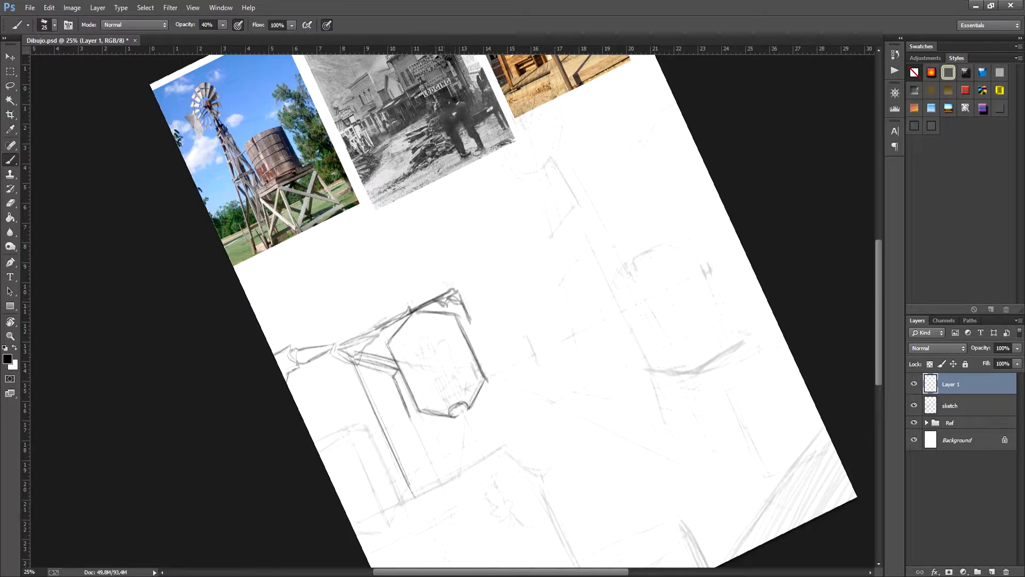
- Draw a tall narrow arched opening on the left building's side wall, redoing its right edge once
{"action": "key", "text": "r"}
{"action": "mouse_move", "coordinate": [492, 385]}
{"action": "left_mouse_down"}
{"action": "mouse_move", "coordinate": [454, 394]}
{"action": "mouse_move", "coordinate": [462, 415]}
{"action": "left_mouse_up"}
{"action": "mouse_move", "coordinate": [352, 433]}
{"action": "left_mouse_down"}
{"action": "mouse_move", "coordinate": [354, 410]}
{"action": "mouse_move", "coordinate": [370, 405]}
{"action": "mouse_move", "coordinate": [372, 434]}
{"action": "mouse_move", "coordinate": [351, 448]}
{"action": "left_mouse_up"}
{"action": "left_click_drag", "start_coordinate": [352, 422], "coordinate": [354, 486]}
{"action": "left_click_drag", "start_coordinate": [351, 425], "coordinate": [353, 482]}
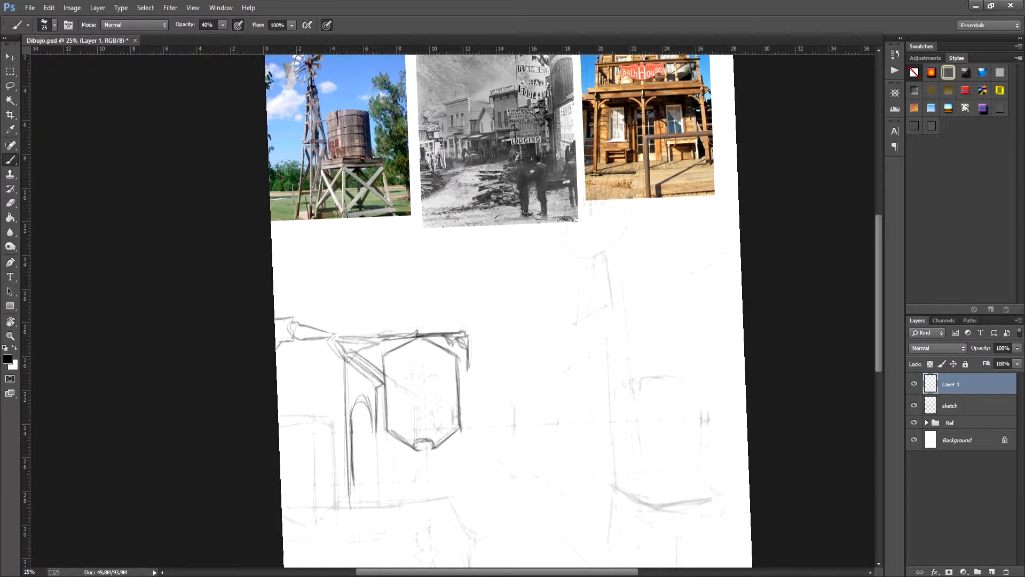
{"action": "left_click_drag", "start_coordinate": [370, 407], "coordinate": [372, 476]}
{"action": "key", "text": "ctrl+z"}
{"action": "left_click_drag", "start_coordinate": [371, 411], "coordinate": [373, 483]}
{"action": "left_click_drag", "start_coordinate": [371, 409], "coordinate": [372, 477]}
{"action": "left_click_drag", "start_coordinate": [374, 429], "coordinate": [374, 475]}
{"action": "key", "text": "r"}
{"action": "left_click_drag", "start_coordinate": [454, 427], "coordinate": [450, 427]}
{"action": "key", "text": "b"}
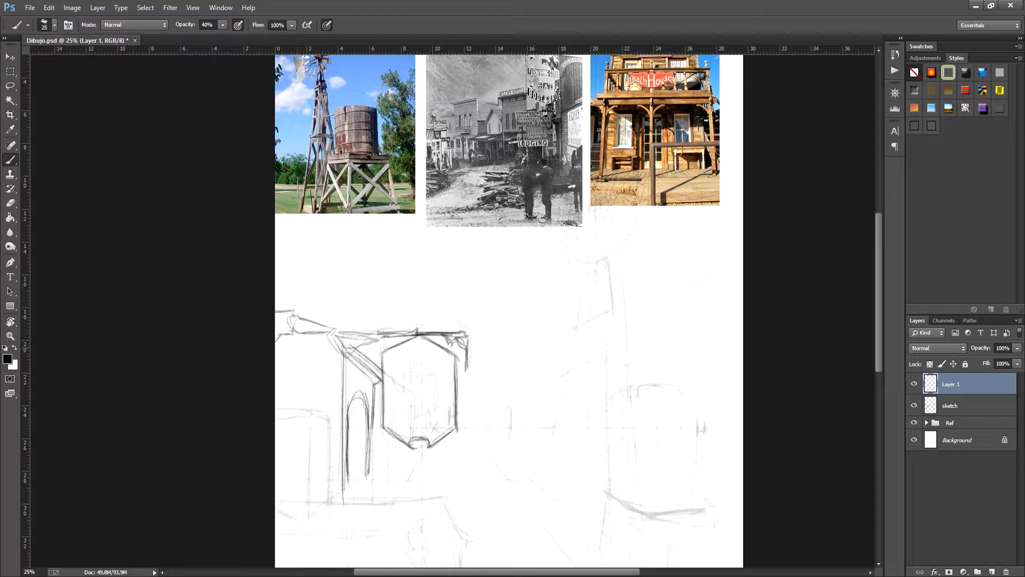
- Add parallel horizontal trim lines along the left building's facade just below the roof edge
{"action": "left_click_drag", "start_coordinate": [281, 345], "coordinate": [334, 348]}
{"action": "left_click_drag", "start_coordinate": [290, 353], "coordinate": [325, 356]}
{"action": "left_click_drag", "start_coordinate": [276, 355], "coordinate": [343, 357]}
{"action": "left_click_drag", "start_coordinate": [284, 358], "coordinate": [346, 359]}
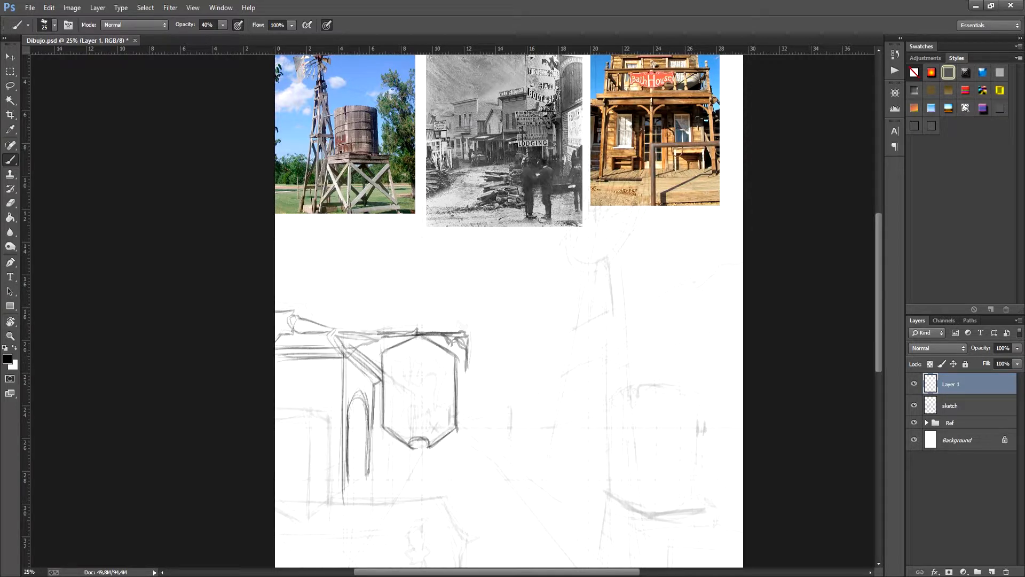
- Draw receding vertical wall lines between the arched opening and the hanging sign
{"action": "left_click_drag", "start_coordinate": [369, 444], "coordinate": [369, 465]}
{"action": "left_click_drag", "start_coordinate": [370, 418], "coordinate": [371, 470]}
{"action": "left_click_drag", "start_coordinate": [373, 428], "coordinate": [374, 459]}
{"action": "left_click_drag", "start_coordinate": [375, 408], "coordinate": [377, 462]}
{"action": "left_click_drag", "start_coordinate": [388, 431], "coordinate": [389, 463]}
- Draw an inner border inside the hanging sign and close the bottoms of the openings beside it
{"action": "mouse_move", "coordinate": [382, 385]}
{"action": "left_mouse_down"}
{"action": "mouse_move", "coordinate": [387, 324]}
{"action": "mouse_move", "coordinate": [377, 371]}
{"action": "mouse_move", "coordinate": [395, 423]}
{"action": "left_mouse_up"}
{"action": "mouse_move", "coordinate": [396, 364]}
{"action": "left_mouse_down"}
{"action": "mouse_move", "coordinate": [396, 429]}
{"action": "mouse_move", "coordinate": [422, 350]}
{"action": "mouse_move", "coordinate": [448, 365]}
{"action": "mouse_move", "coordinate": [452, 417]}
{"action": "left_mouse_up"}
{"action": "mouse_move", "coordinate": [449, 367]}
{"action": "left_mouse_down"}
{"action": "mouse_move", "coordinate": [453, 424]}
{"action": "mouse_move", "coordinate": [460, 346]}
{"action": "left_mouse_up"}
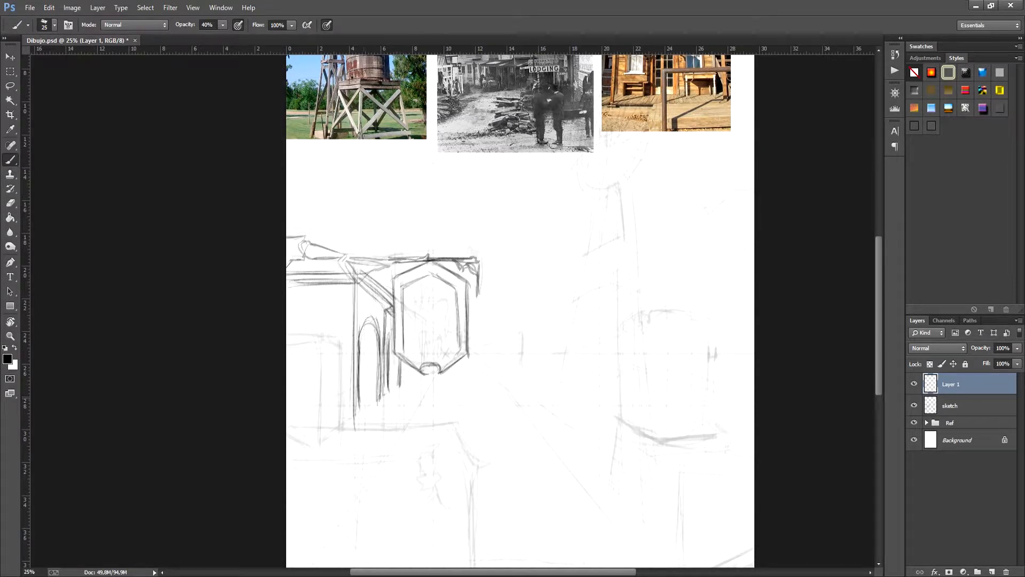
{"action": "left_click_drag", "start_coordinate": [361, 393], "coordinate": [399, 384]}
{"action": "mouse_move", "coordinate": [422, 278]}
{"action": "left_mouse_down"}
{"action": "mouse_move", "coordinate": [389, 289]}
{"action": "mouse_move", "coordinate": [391, 367]}
{"action": "left_mouse_up"}
{"action": "mouse_move", "coordinate": [330, 389]}
{"action": "left_mouse_down"}
{"action": "mouse_move", "coordinate": [330, 407]}
{"action": "mouse_move", "coordinate": [350, 410]}
{"action": "mouse_move", "coordinate": [407, 356]}
{"action": "mouse_move", "coordinate": [417, 386]}
{"action": "mouse_move", "coordinate": [406, 245]}
{"action": "left_mouse_up"}
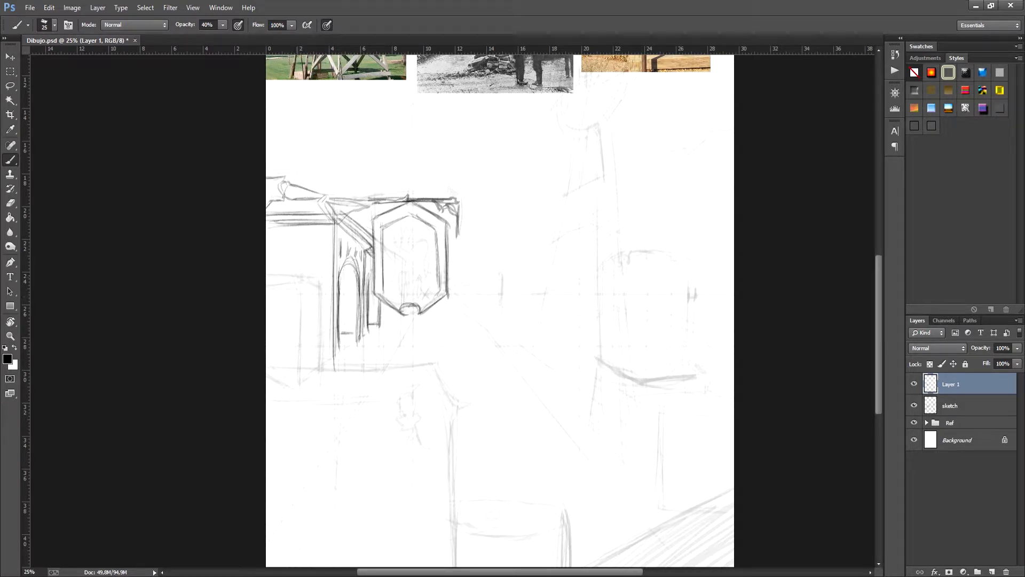
- Draw a tall bottle with a narrow neck, stopper and rounded base standing on the left foreground tabletop
{"action": "mouse_move", "coordinate": [286, 278]}
{"action": "left_mouse_down"}
{"action": "mouse_move", "coordinate": [305, 277]}
{"action": "mouse_move", "coordinate": [289, 298]}
{"action": "mouse_move", "coordinate": [302, 279]}
{"action": "mouse_move", "coordinate": [303, 304]}
{"action": "mouse_move", "coordinate": [279, 356]}
{"action": "left_mouse_up"}
{"action": "mouse_move", "coordinate": [290, 305]}
{"action": "left_mouse_down"}
{"action": "mouse_move", "coordinate": [280, 374]}
{"action": "mouse_move", "coordinate": [316, 383]}
{"action": "left_mouse_up"}
{"action": "left_click_drag", "start_coordinate": [285, 323], "coordinate": [281, 384]}
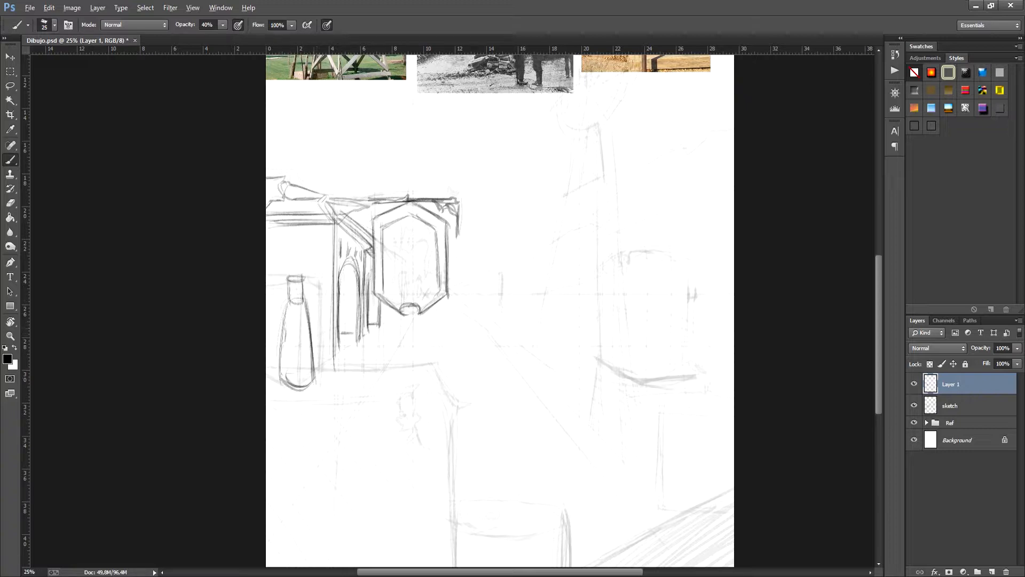
{"action": "left_click_drag", "start_coordinate": [290, 283], "coordinate": [301, 270]}
{"action": "left_click_drag", "start_coordinate": [282, 383], "coordinate": [310, 385]}
{"action": "left_click_drag", "start_coordinate": [292, 267], "coordinate": [301, 267]}
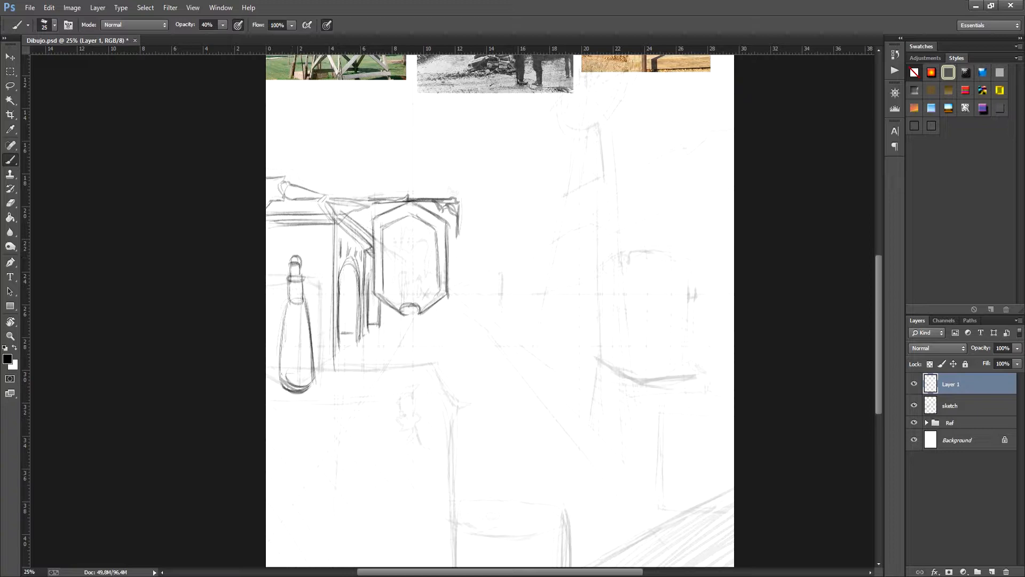
- Redraw the left foreground table's back and front edges, chipped corner and vertical side, with a shadow beside the bottle
{"action": "left_click_drag", "start_coordinate": [303, 394], "coordinate": [339, 398]}
{"action": "left_click_drag", "start_coordinate": [266, 369], "coordinate": [436, 363]}
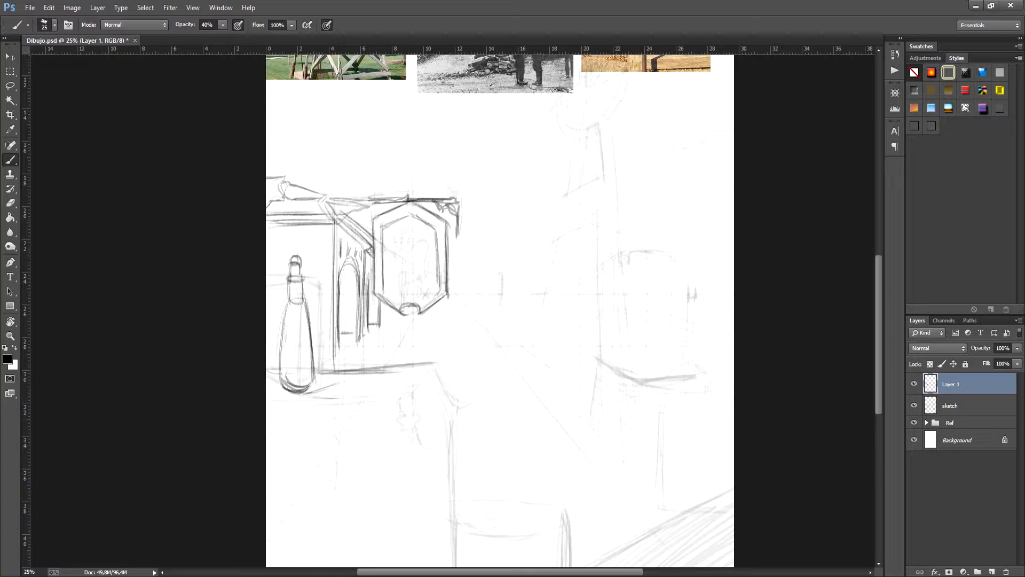
{"action": "left_click_drag", "start_coordinate": [332, 373], "coordinate": [441, 365]}
{"action": "left_click_drag", "start_coordinate": [436, 367], "coordinate": [452, 402]}
{"action": "mouse_move", "coordinate": [438, 375]}
{"action": "left_mouse_down"}
{"action": "mouse_move", "coordinate": [464, 411]}
{"action": "mouse_move", "coordinate": [449, 435]}
{"action": "left_mouse_up"}
{"action": "left_click_drag", "start_coordinate": [452, 425], "coordinate": [443, 513]}
{"action": "left_click_drag", "start_coordinate": [451, 435], "coordinate": [456, 567]}
{"action": "left_click_drag", "start_coordinate": [268, 404], "coordinate": [346, 402]}
{"action": "left_click_drag", "start_coordinate": [267, 404], "coordinate": [395, 401]}
- Sketch a railing with horizontal rails and vertical bars on the facade behind the bottle's neck
{"action": "mouse_move", "coordinate": [380, 304]}
{"action": "left_mouse_down"}
{"action": "mouse_move", "coordinate": [381, 323]}
{"action": "mouse_move", "coordinate": [314, 349]}
{"action": "mouse_move", "coordinate": [448, 484]}
{"action": "left_mouse_up"}
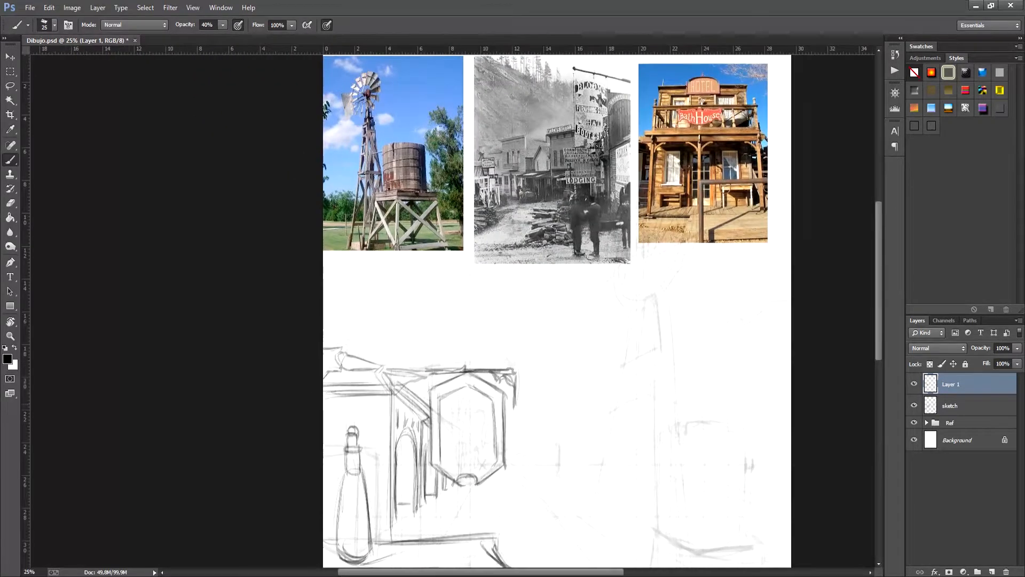
{"action": "left_click_drag", "start_coordinate": [323, 405], "coordinate": [375, 409]}
{"action": "mouse_move", "coordinate": [369, 410]}
{"action": "left_mouse_down"}
{"action": "mouse_move", "coordinate": [368, 441]}
{"action": "mouse_move", "coordinate": [358, 439]}
{"action": "left_mouse_up"}
{"action": "left_click_drag", "start_coordinate": [345, 415], "coordinate": [345, 439]}
{"action": "mouse_move", "coordinate": [328, 417]}
{"action": "left_mouse_down"}
{"action": "mouse_move", "coordinate": [331, 443]}
{"action": "mouse_move", "coordinate": [372, 447]}
{"action": "left_mouse_up"}
{"action": "left_click_drag", "start_coordinate": [369, 448], "coordinate": [389, 396]}
{"action": "left_click_drag", "start_coordinate": [344, 353], "coordinate": [376, 352]}
{"action": "mouse_move", "coordinate": [373, 360]}
{"action": "left_mouse_down"}
{"action": "mouse_move", "coordinate": [373, 372]}
{"action": "mouse_move", "coordinate": [385, 357]}
{"action": "left_mouse_up"}
{"action": "left_click_drag", "start_coordinate": [390, 395], "coordinate": [387, 313]}
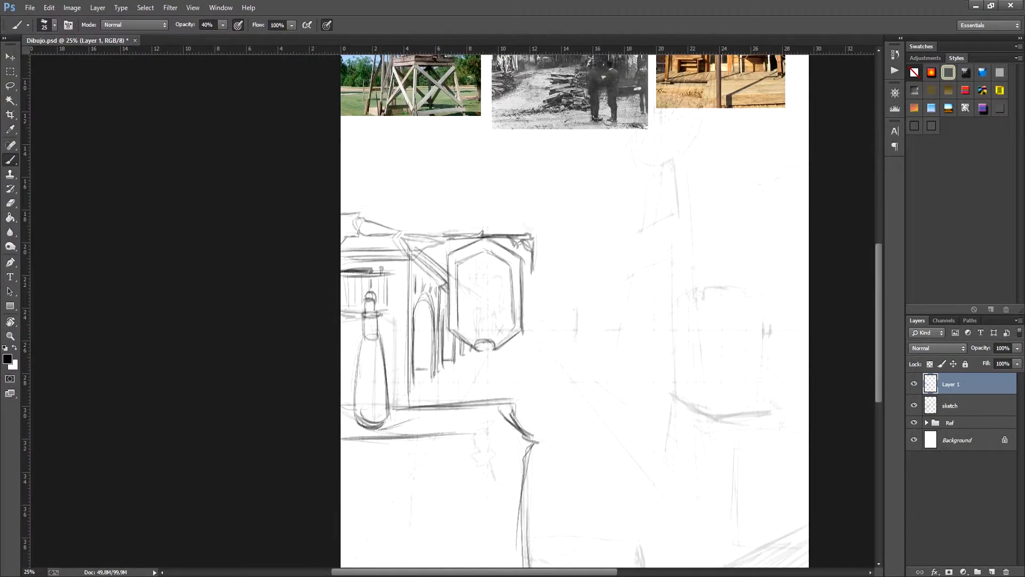
- Add short wall-base lines beside the bottle and undo the last strokes
{"action": "left_click_drag", "start_coordinate": [391, 399], "coordinate": [409, 398]}
{"action": "left_click_drag", "start_coordinate": [392, 399], "coordinate": [409, 398]}
{"action": "mouse_move", "coordinate": [342, 400]}
{"action": "left_mouse_down"}
{"action": "mouse_move", "coordinate": [355, 399]}
{"action": "mouse_move", "coordinate": [380, 459]}
{"action": "left_mouse_up"}
{"action": "left_click_drag", "start_coordinate": [385, 406], "coordinate": [402, 473]}
{"action": "left_click_drag", "start_coordinate": [401, 408], "coordinate": [400, 482]}
{"action": "key", "text": "ctrl+alt+z"}
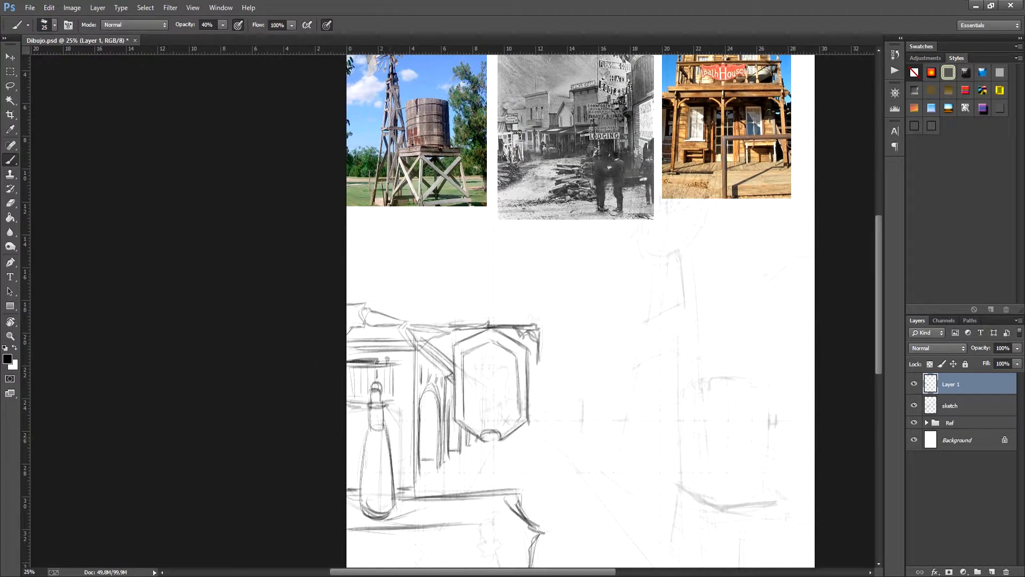
{"action": "key", "text": "ctrl+alt+z"}
- Sketch a few brick marks on the facade to the right of the bottle
{"action": "left_click_drag", "start_coordinate": [395, 418], "coordinate": [408, 417]}
{"action": "left_click_drag", "start_coordinate": [395, 418], "coordinate": [408, 429]}
{"action": "left_click_drag", "start_coordinate": [402, 434], "coordinate": [409, 456]}
- Draw the foreground barrel beside the table, with a rimmed oval lid, a bung and vertical stave lines
{"action": "left_click_drag", "start_coordinate": [459, 385], "coordinate": [439, 284]}
{"action": "mouse_move", "coordinate": [388, 437]}
{"action": "left_mouse_down"}
{"action": "mouse_move", "coordinate": [502, 434]}
{"action": "mouse_move", "coordinate": [500, 424]}
{"action": "left_mouse_up"}
{"action": "left_click_drag", "start_coordinate": [503, 427], "coordinate": [504, 477]}
{"action": "left_click_drag", "start_coordinate": [392, 426], "coordinate": [461, 414]}
{"action": "left_click_drag", "start_coordinate": [419, 423], "coordinate": [502, 417]}
{"action": "mouse_move", "coordinate": [439, 422]}
{"action": "left_mouse_down"}
{"action": "mouse_move", "coordinate": [401, 428]}
{"action": "mouse_move", "coordinate": [441, 423]}
{"action": "left_mouse_up"}
{"action": "left_click_drag", "start_coordinate": [411, 442], "coordinate": [409, 478]}
{"action": "left_click_drag", "start_coordinate": [457, 441], "coordinate": [457, 478]}
{"action": "left_click_drag", "start_coordinate": [451, 440], "coordinate": [451, 477]}
{"action": "left_click_drag", "start_coordinate": [494, 432], "coordinate": [491, 472]}
{"action": "left_click_drag", "start_coordinate": [460, 418], "coordinate": [465, 415]}
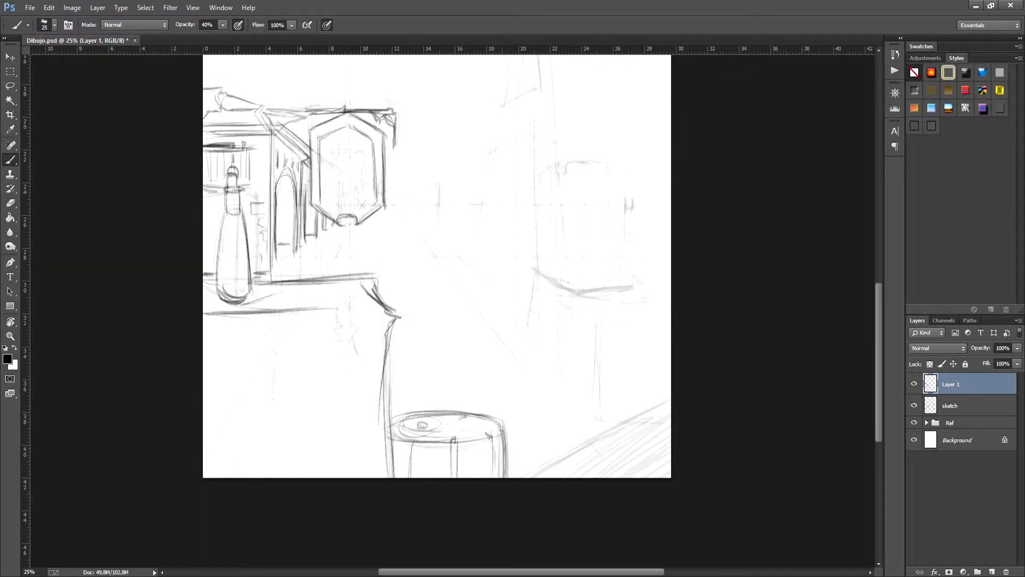
- Draw a jagged, pointed break on the left foreground table's front near its right corner
{"action": "mouse_move", "coordinate": [363, 331]}
{"action": "left_mouse_down"}
{"action": "mouse_move", "coordinate": [355, 384]}
{"action": "mouse_move", "coordinate": [329, 377]}
{"action": "left_mouse_up"}
{"action": "left_click_drag", "start_coordinate": [342, 352], "coordinate": [348, 387]}
{"action": "left_click_drag", "start_coordinate": [330, 377], "coordinate": [352, 409]}
- Sketch a stepped outline across the lower part of the left foreground table's front
{"action": "left_click_drag", "start_coordinate": [197, 433], "coordinate": [293, 428]}
{"action": "left_click_drag", "start_coordinate": [291, 429], "coordinate": [289, 529]}
{"action": "left_click_drag", "start_coordinate": [284, 480], "coordinate": [319, 480]}
{"action": "left_click_drag", "start_coordinate": [323, 479], "coordinate": [323, 529]}
{"action": "left_click_drag", "start_coordinate": [202, 427], "coordinate": [270, 432]}
{"action": "left_click_drag", "start_coordinate": [205, 439], "coordinate": [254, 439]}
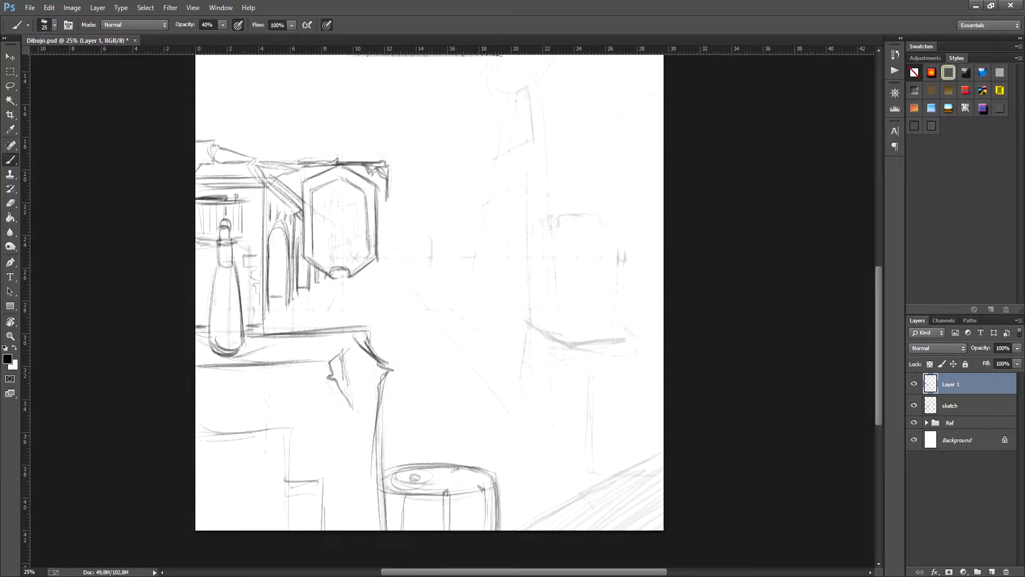
- Redraw the diagonal foreground edge with a small notch in the page's lower-right corner
{"action": "left_click_drag", "start_coordinate": [454, 320], "coordinate": [376, 284]}
{"action": "left_click_drag", "start_coordinate": [438, 495], "coordinate": [586, 417]}
{"action": "mouse_move", "coordinate": [454, 267]}
{"action": "left_mouse_down"}
{"action": "mouse_move", "coordinate": [476, 484]}
{"action": "mouse_move", "coordinate": [495, 367]}
{"action": "mouse_move", "coordinate": [475, 351]}
{"action": "left_mouse_up"}
- Draw a table at the page's right edge with a top in perspective, a lower rail and front legs
{"action": "left_click_drag", "start_coordinate": [534, 420], "coordinate": [534, 509]}
{"action": "left_click_drag", "start_coordinate": [540, 428], "coordinate": [542, 523]}
{"action": "left_click_drag", "start_coordinate": [497, 415], "coordinate": [497, 479]}
{"action": "left_click_drag", "start_coordinate": [491, 434], "coordinate": [535, 407]}
{"action": "left_click_drag", "start_coordinate": [500, 410], "coordinate": [593, 400]}
{"action": "left_click_drag", "start_coordinate": [521, 429], "coordinate": [607, 420]}
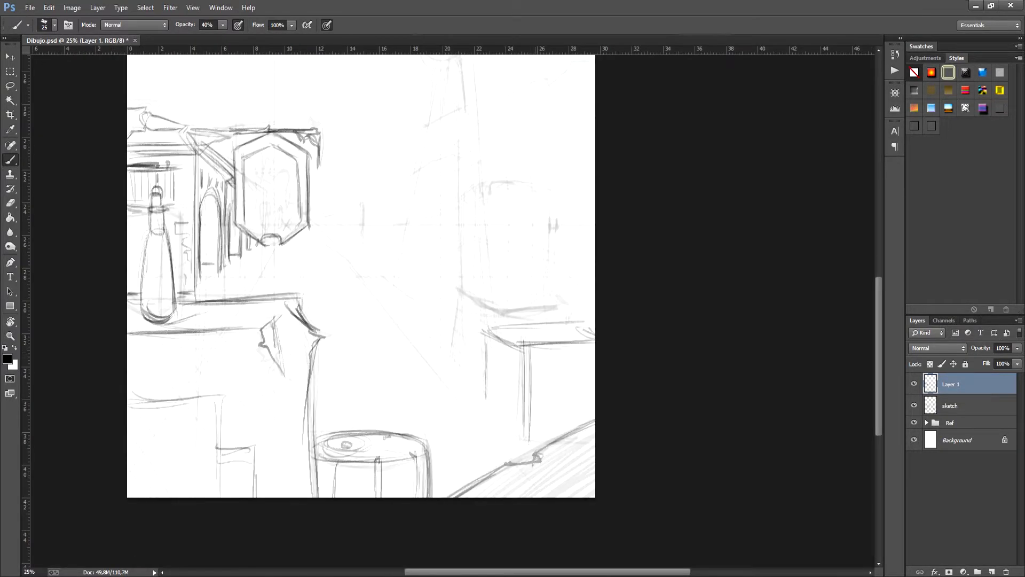
{"action": "mouse_move", "coordinate": [525, 359]}
{"action": "left_mouse_down"}
{"action": "mouse_move", "coordinate": [595, 357]}
{"action": "mouse_move", "coordinate": [595, 341]}
{"action": "left_mouse_up"}
{"action": "mouse_move", "coordinate": [483, 338]}
{"action": "left_mouse_down"}
{"action": "mouse_move", "coordinate": [594, 336]}
{"action": "mouse_move", "coordinate": [490, 404]}
{"action": "left_mouse_up"}
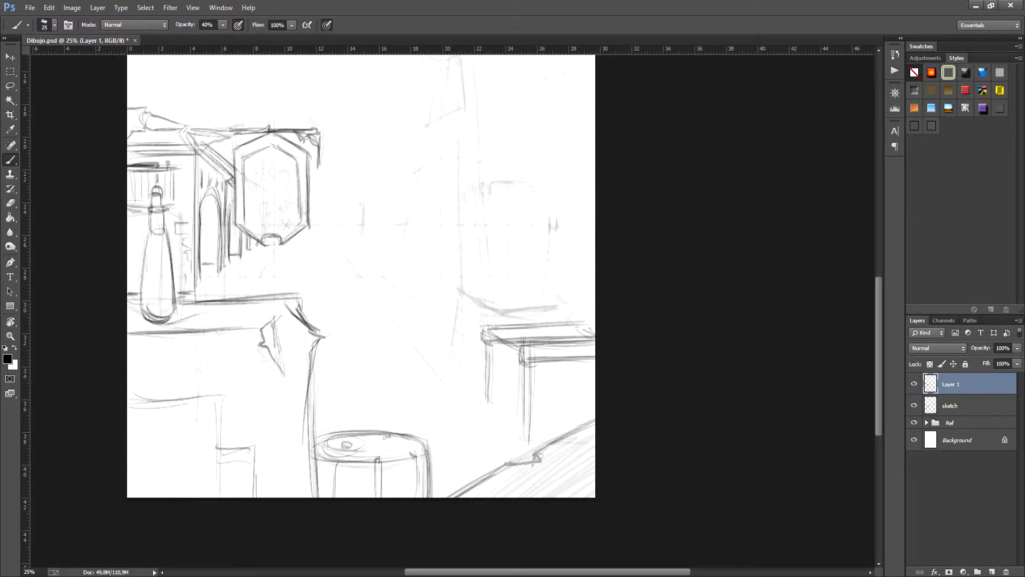
- Add a curved line under the right-hand table's top and small feet on its legs
{"action": "mouse_move", "coordinate": [475, 299]}
{"action": "left_mouse_down"}
{"action": "mouse_move", "coordinate": [436, 508]}
{"action": "mouse_move", "coordinate": [441, 376]}
{"action": "left_mouse_up"}
{"action": "left_click_drag", "start_coordinate": [516, 422], "coordinate": [558, 457]}
{"action": "mouse_move", "coordinate": [490, 404]}
{"action": "left_mouse_down"}
{"action": "mouse_move", "coordinate": [499, 418]}
{"action": "mouse_move", "coordinate": [444, 446]}
{"action": "left_mouse_up"}
{"action": "left_click_drag", "start_coordinate": [424, 498], "coordinate": [433, 504]}
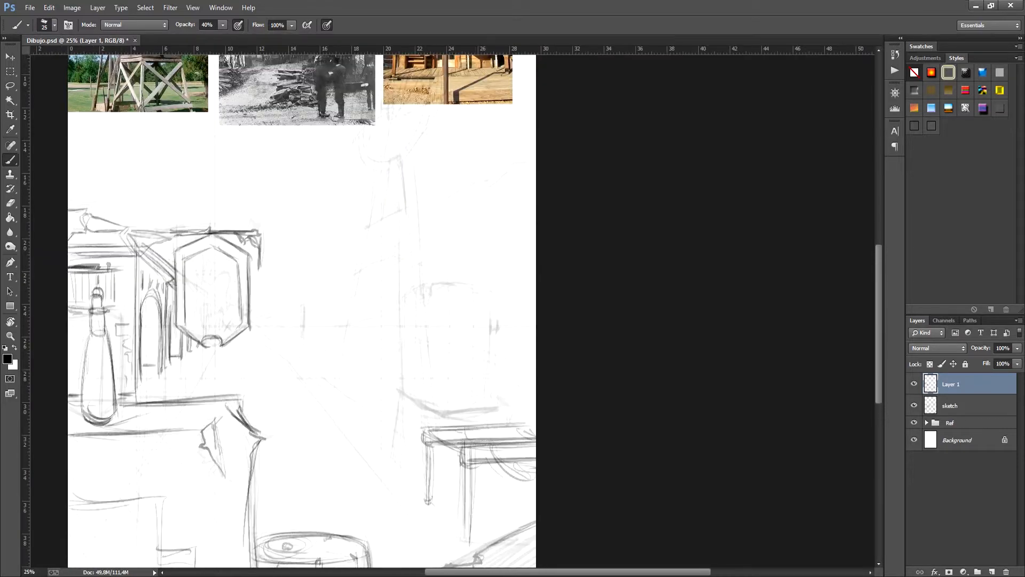
{"action": "left_click_drag", "start_coordinate": [460, 539], "coordinate": [469, 544]}
- Draw horizontal base lines along the bottom of the left building's walls
{"action": "mouse_move", "coordinate": [342, 374]}
{"action": "left_mouse_down"}
{"action": "mouse_move", "coordinate": [393, 347]}
{"action": "mouse_move", "coordinate": [449, 365]}
{"action": "left_mouse_up"}
{"action": "left_click_drag", "start_coordinate": [222, 351], "coordinate": [276, 347]}
{"action": "left_click_drag", "start_coordinate": [218, 358], "coordinate": [264, 353]}
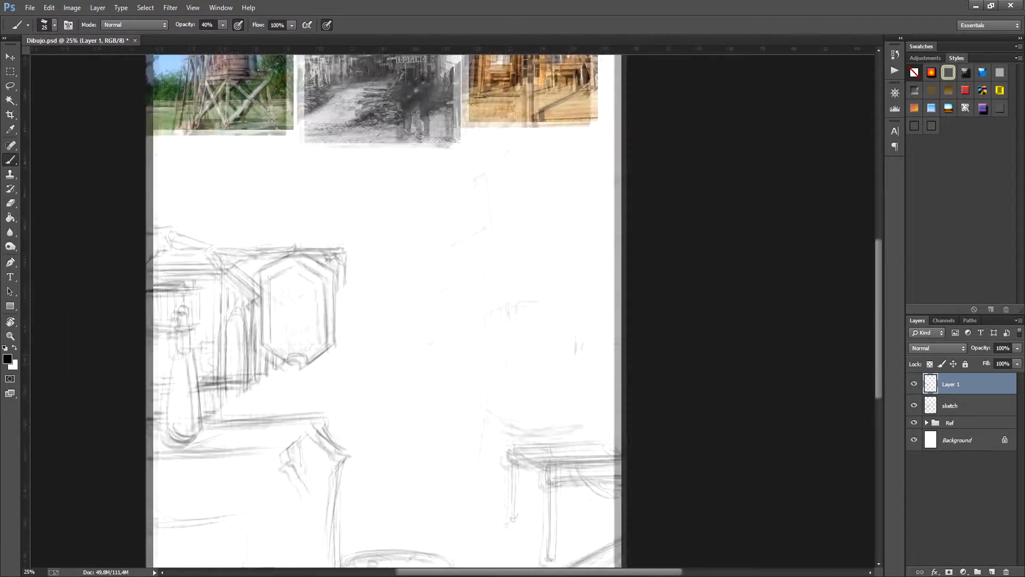
- Draw the water tank's support stand behind the right-hand table with slanted legs, platform edges and cross braces
{"action": "left_click_drag", "start_coordinate": [549, 382], "coordinate": [537, 450]}
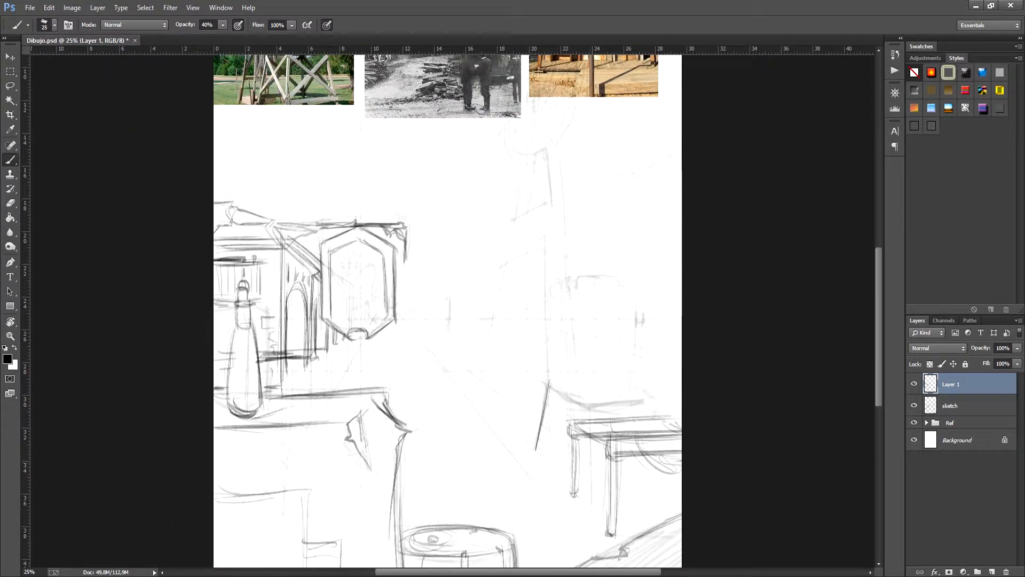
{"action": "left_click_drag", "start_coordinate": [591, 405], "coordinate": [591, 509]}
{"action": "left_click_drag", "start_coordinate": [535, 450], "coordinate": [590, 416]}
{"action": "left_click_drag", "start_coordinate": [550, 385], "coordinate": [578, 476]}
{"action": "left_click_drag", "start_coordinate": [552, 388], "coordinate": [592, 506]}
{"action": "left_click_drag", "start_coordinate": [609, 440], "coordinate": [610, 531]}
{"action": "left_click_drag", "start_coordinate": [662, 394], "coordinate": [641, 467]}
{"action": "left_click_drag", "start_coordinate": [587, 504], "coordinate": [682, 487]}
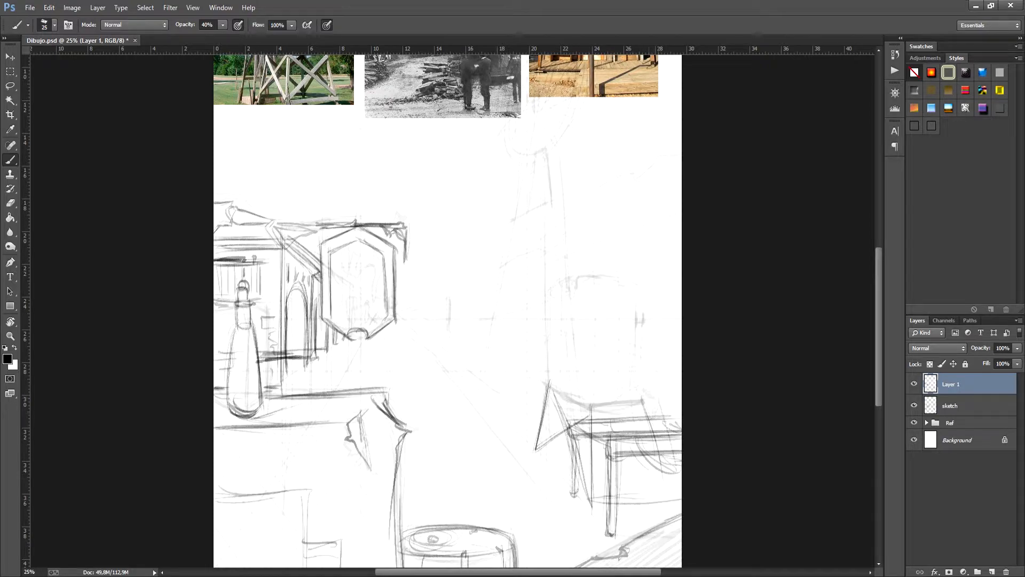
{"action": "left_click_drag", "start_coordinate": [644, 406], "coordinate": [681, 504]}
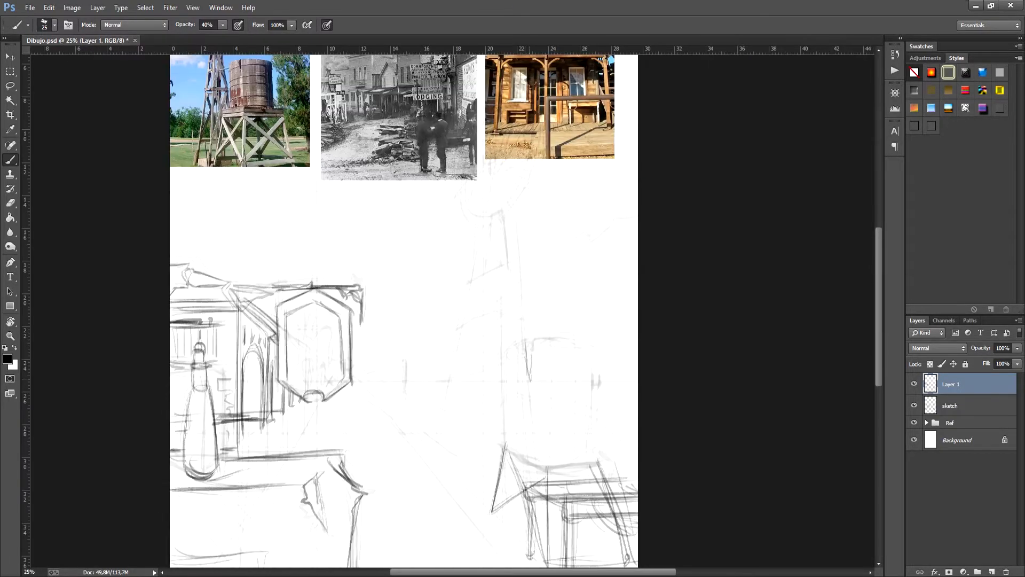
- Draw the tall upright and the doubled slanted crossbars of the windmill tower above the tank stand
{"action": "left_click_drag", "start_coordinate": [511, 353], "coordinate": [505, 456]}
{"action": "mouse_move", "coordinate": [505, 450]}
{"action": "left_mouse_down"}
{"action": "mouse_move", "coordinate": [545, 473]}
{"action": "mouse_move", "coordinate": [605, 477]}
{"action": "mouse_move", "coordinate": [570, 446]}
{"action": "mouse_move", "coordinate": [617, 442]}
{"action": "left_mouse_up"}
{"action": "left_click_drag", "start_coordinate": [554, 475], "coordinate": [619, 457]}
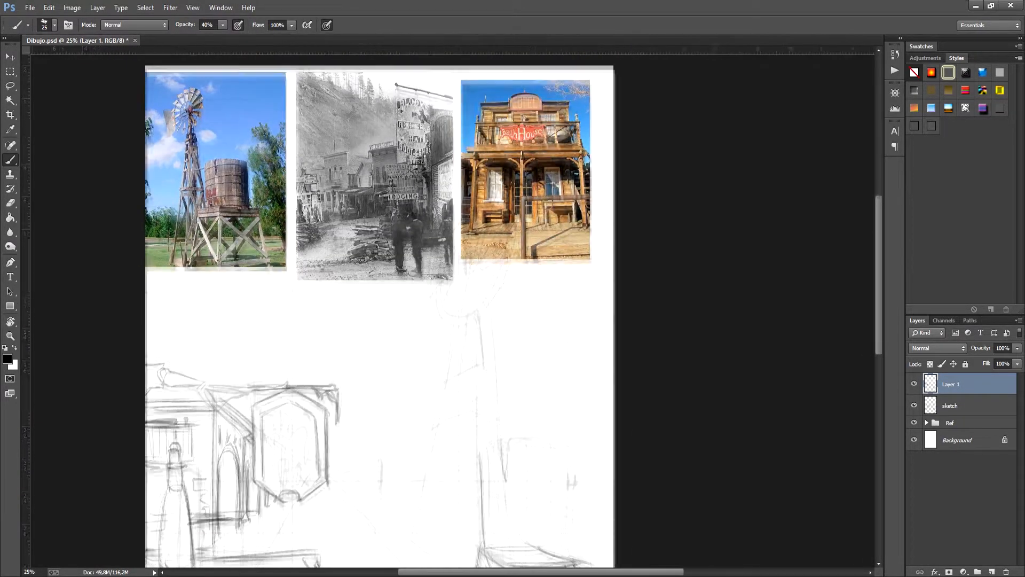
{"action": "left_click_drag", "start_coordinate": [444, 382], "coordinate": [477, 363]}
{"action": "left_click_drag", "start_coordinate": [433, 428], "coordinate": [478, 410]}
{"action": "left_click_drag", "start_coordinate": [426, 476], "coordinate": [470, 462]}
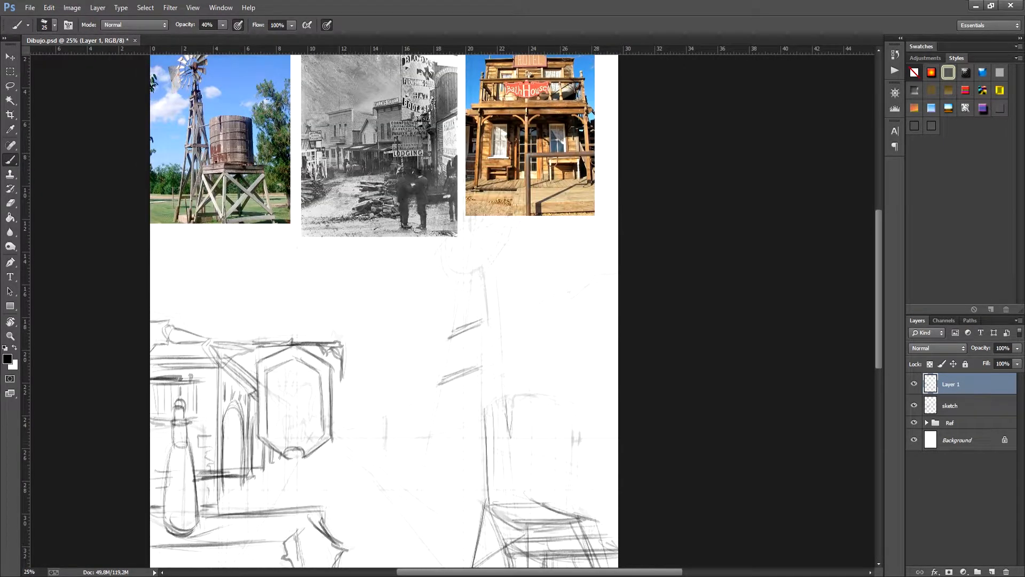
- Draw the tower's lower beam in perspective, with a slanted left leg and diagonal braces beneath it
{"action": "left_click_drag", "start_coordinate": [309, 440], "coordinate": [479, 416]}
{"action": "mouse_move", "coordinate": [432, 430]}
{"action": "left_mouse_down"}
{"action": "mouse_move", "coordinate": [483, 422]}
{"action": "mouse_move", "coordinate": [452, 317]}
{"action": "mouse_move", "coordinate": [420, 368]}
{"action": "left_mouse_up"}
{"action": "left_click_drag", "start_coordinate": [425, 319], "coordinate": [418, 386]}
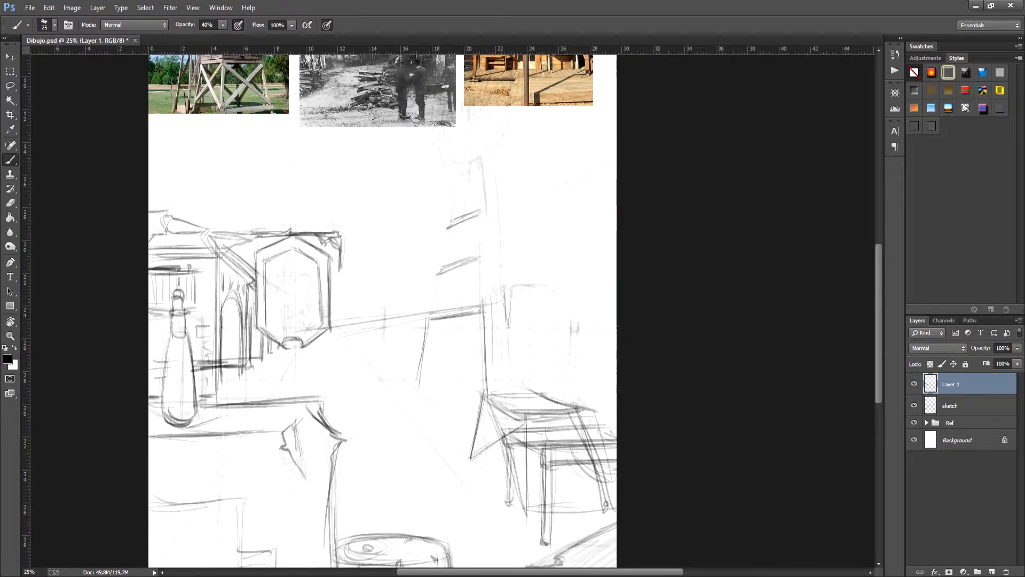
{"action": "left_click_drag", "start_coordinate": [463, 314], "coordinate": [421, 358]}
{"action": "left_click_drag", "start_coordinate": [485, 308], "coordinate": [457, 357]}
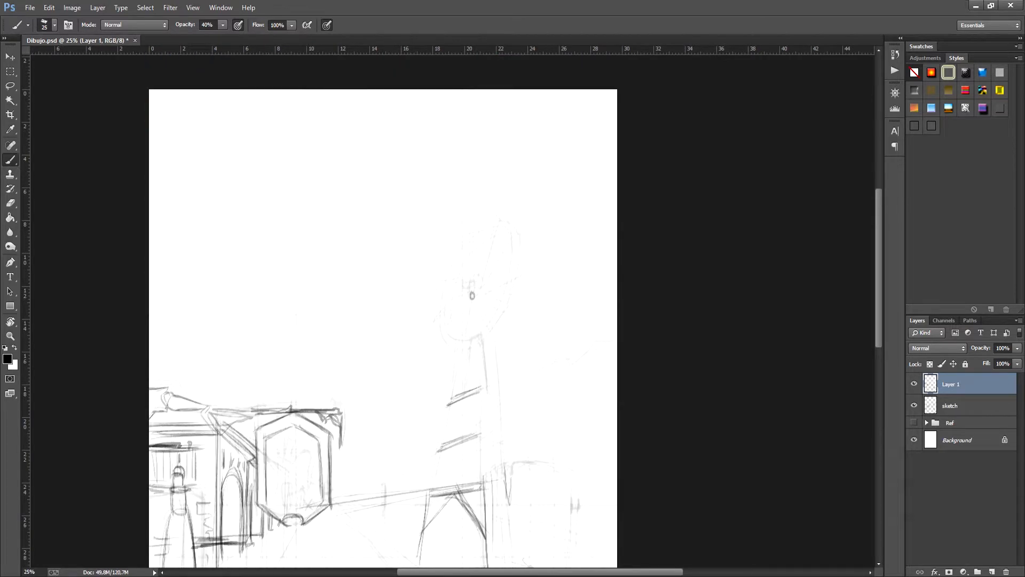
- Draw the windmill's oval hub and radiate pairs of blade lines around it to form the wheel
{"action": "left_click_drag", "start_coordinate": [472, 296], "coordinate": [472, 216]}
{"action": "left_click_drag", "start_coordinate": [484, 274], "coordinate": [517, 234]}
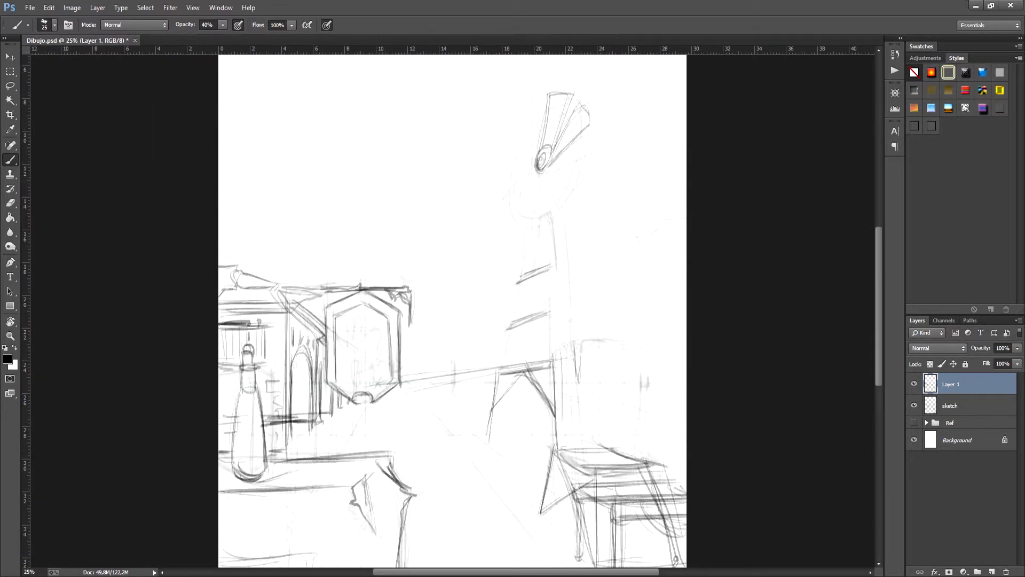
{"action": "mouse_move", "coordinate": [541, 154]}
{"action": "left_mouse_down"}
{"action": "mouse_move", "coordinate": [538, 99]}
{"action": "mouse_move", "coordinate": [520, 103]}
{"action": "left_mouse_up"}
{"action": "left_click_drag", "start_coordinate": [537, 165], "coordinate": [519, 118]}
{"action": "mouse_move", "coordinate": [537, 163]}
{"action": "left_mouse_down"}
{"action": "mouse_move", "coordinate": [506, 142]}
{"action": "mouse_move", "coordinate": [503, 190]}
{"action": "left_mouse_up"}
{"action": "left_click_drag", "start_coordinate": [540, 170], "coordinate": [510, 208]}
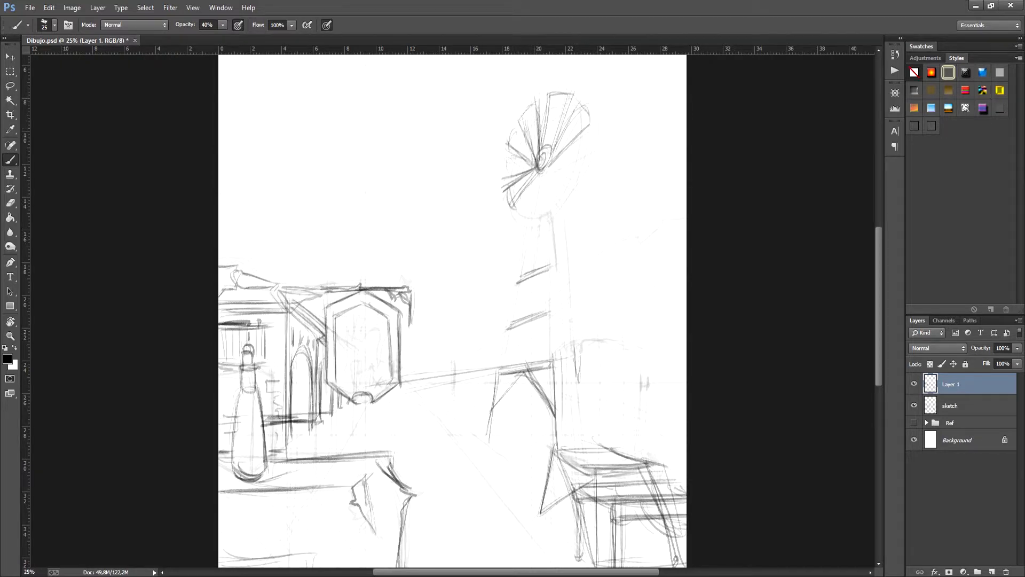
{"action": "left_click_drag", "start_coordinate": [540, 173], "coordinate": [538, 224]}
{"action": "left_click_drag", "start_coordinate": [542, 172], "coordinate": [550, 221]}
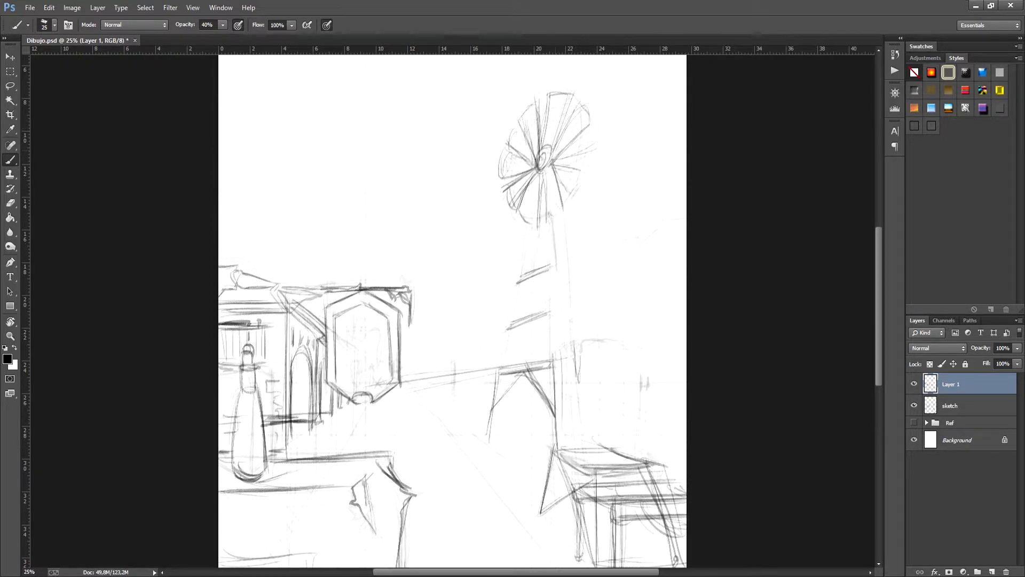
- Add light outline strokes to the water tank's body beside the windmill tower
{"action": "left_click", "coordinate": [914, 422]}
{"action": "left_click_drag", "start_coordinate": [454, 240], "coordinate": [450, 340]}
{"action": "mouse_move", "coordinate": [534, 400]}
{"action": "left_mouse_down"}
{"action": "mouse_move", "coordinate": [521, 351]}
{"action": "mouse_move", "coordinate": [563, 388]}
{"action": "left_mouse_up"}
{"action": "mouse_move", "coordinate": [571, 384]}
{"action": "left_mouse_down"}
{"action": "mouse_move", "coordinate": [633, 400]}
{"action": "mouse_move", "coordinate": [606, 341]}
{"action": "left_mouse_up"}
{"action": "key", "text": "ctrl+minus"}
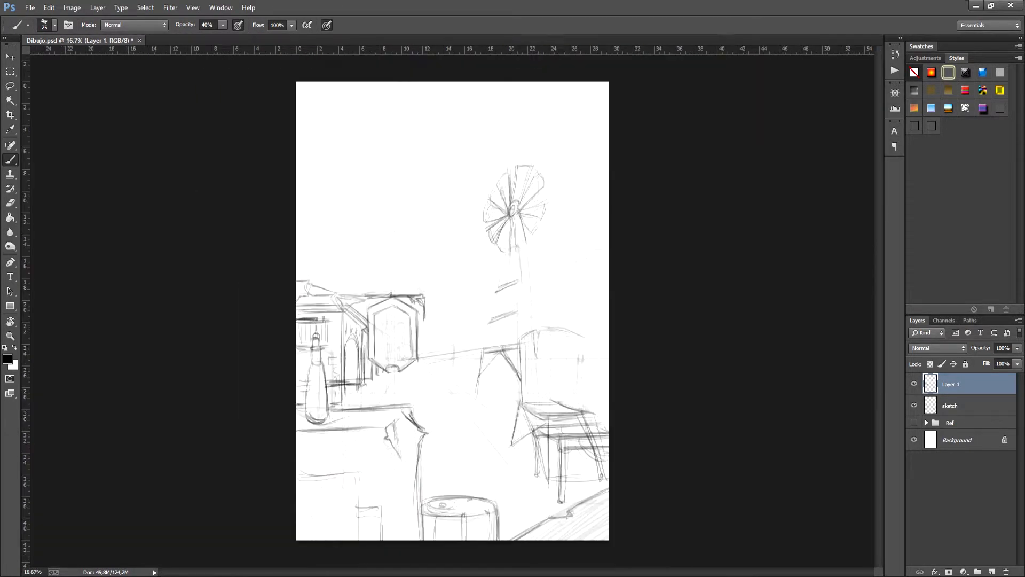
- Raise the sketch layer's opacity and merge it with the line art on Layer 1
{"action": "left_click", "coordinate": [977, 406]}
{"action": "mouse_move", "coordinate": [981, 348]}
{"action": "left_mouse_down"}
{"action": "mouse_move", "coordinate": [1018, 349]}
{"action": "mouse_move", "coordinate": [976, 348]}
{"action": "left_mouse_up"}
{"action": "left_click", "coordinate": [976, 385]}
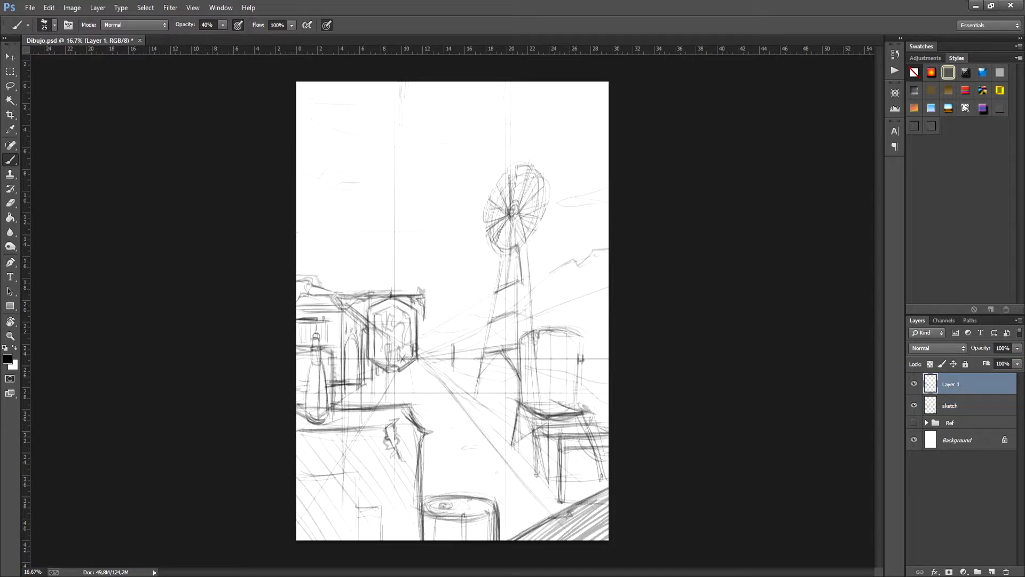
{"action": "left_click", "coordinate": [976, 406], "text": "shift"}
{"action": "right_click", "coordinate": [981, 387]}
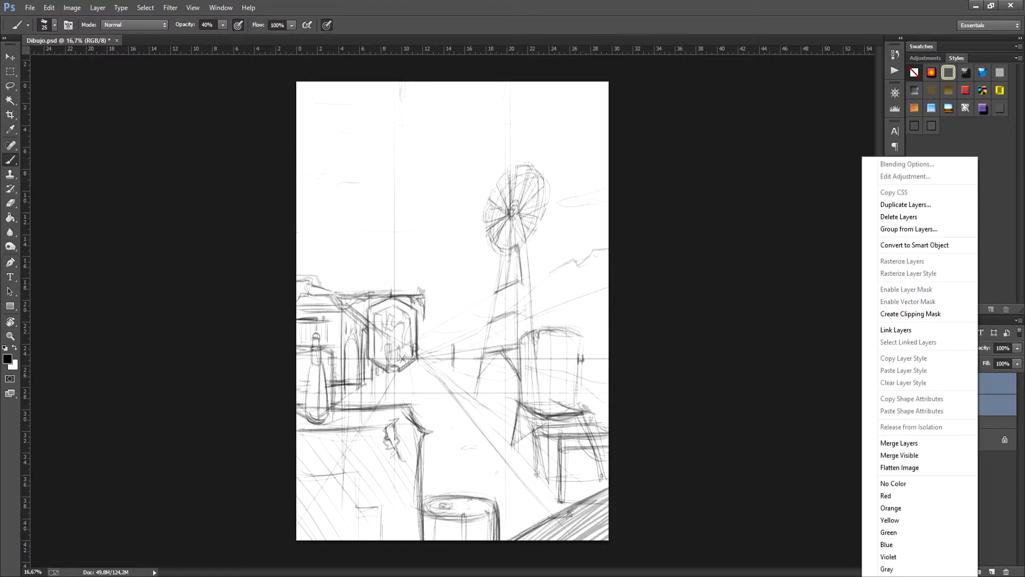
{"action": "left_click", "coordinate": [908, 442]}
- Rename the merged layer as sketch and set its opacity to 60%
{"action": "double_click", "coordinate": [951, 384]}
{"action": "type", "text": "sket"}
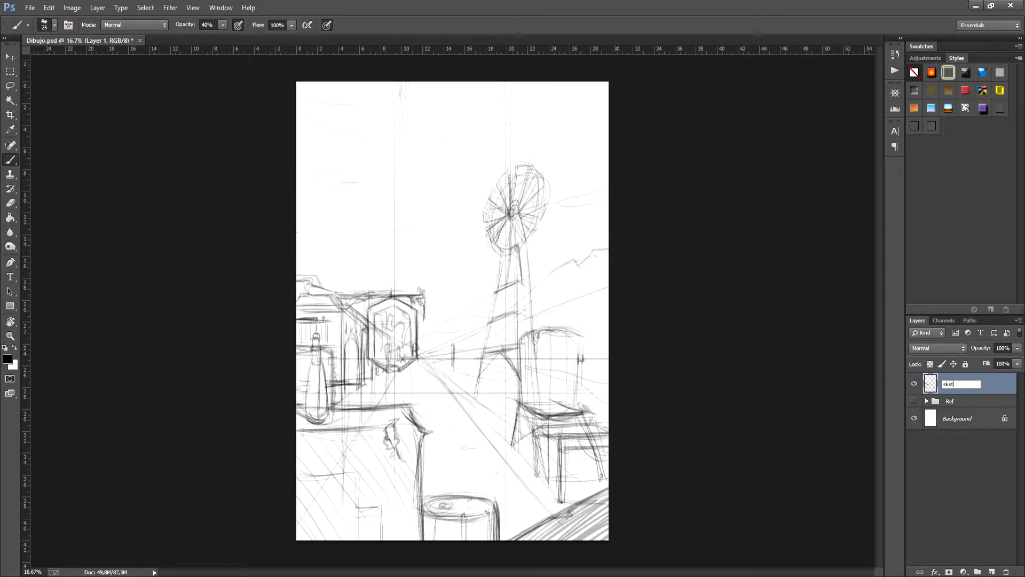
{"action": "type", "text": "ch"}
{"action": "key", "text": "Return"}
{"action": "left_click_drag", "start_coordinate": [981, 349], "coordinate": [961, 348]}
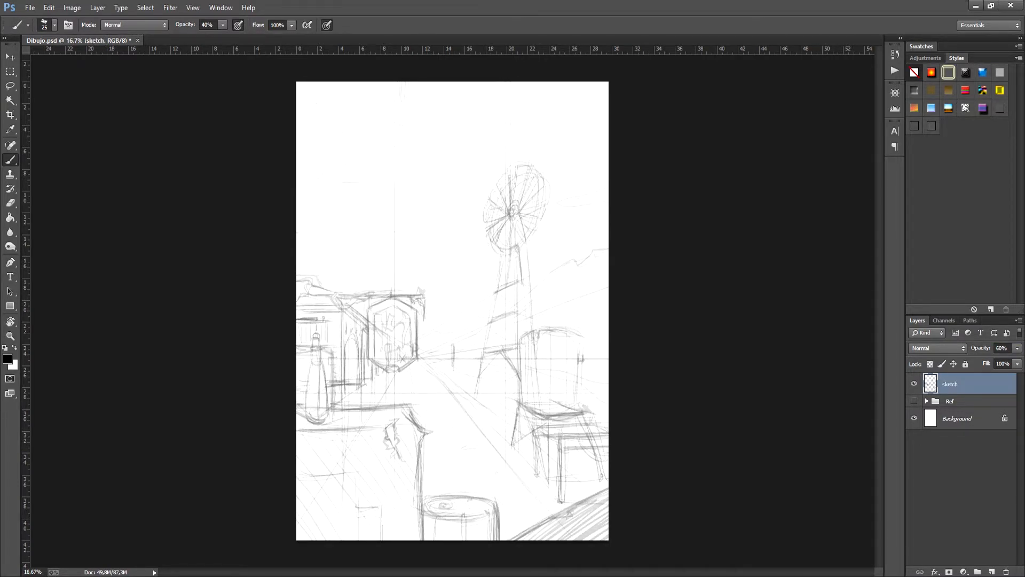
- Create a new layer and choose a rectangular brush tip with a size of 244 px
{"action": "left_click", "coordinate": [992, 572]}
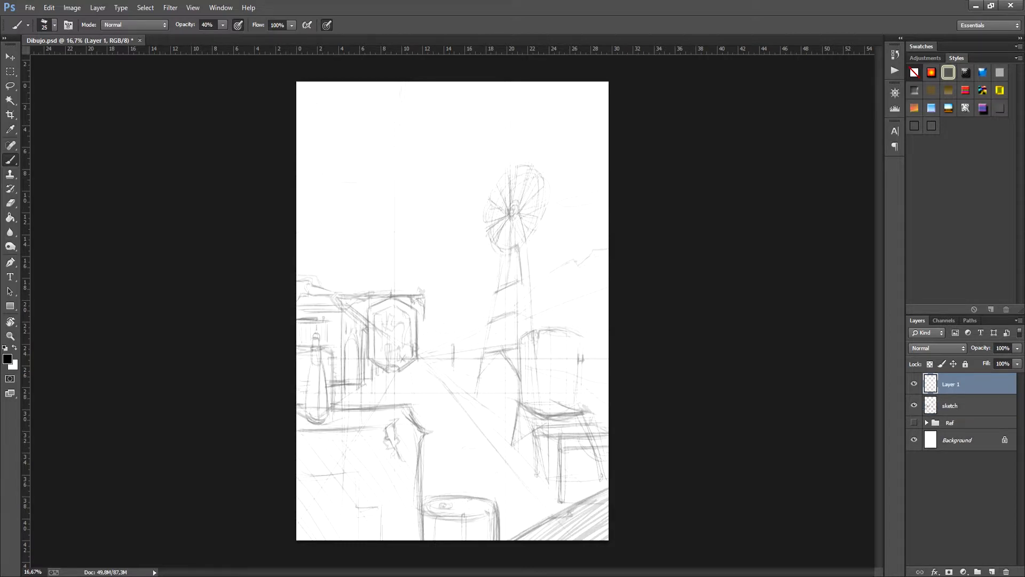
{"action": "left_click", "coordinate": [55, 25]}
{"action": "left_click_drag", "start_coordinate": [224, 126], "coordinate": [224, 406]}
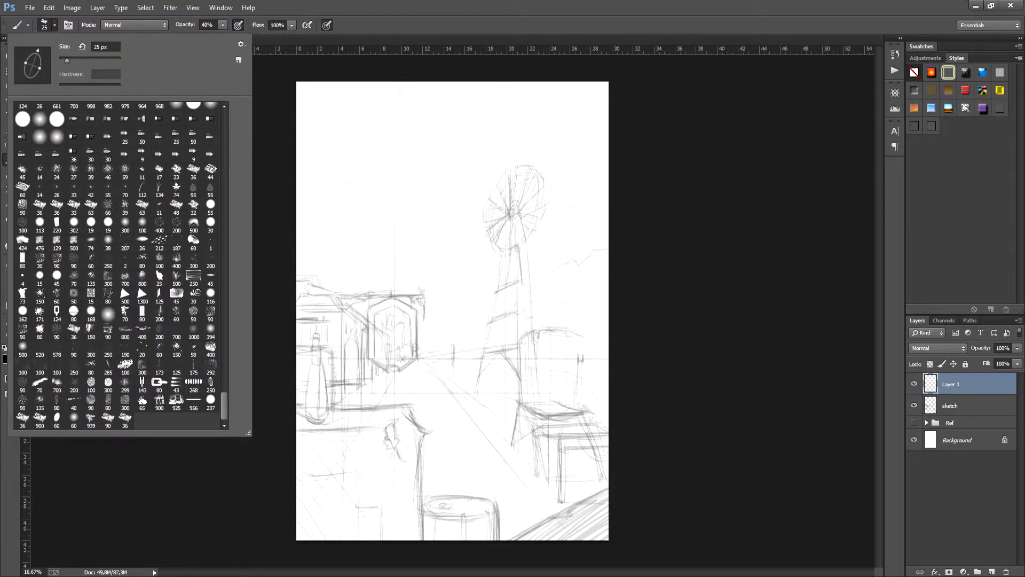
{"action": "left_click", "coordinate": [142, 311]}
{"action": "left_click_drag", "start_coordinate": [71, 60], "coordinate": [78, 60]}
{"action": "key", "text": "Return"}
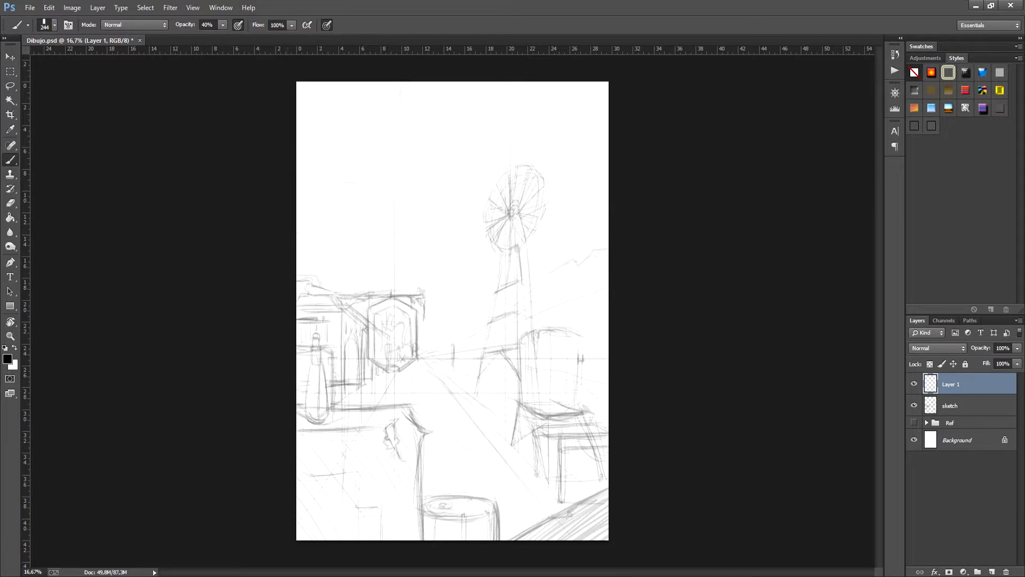
- Fill the new layer with orange-red c4523c and place it beneath the sketch layer
{"action": "left_click", "coordinate": [7, 359]}
{"action": "left_click", "coordinate": [713, 239]}
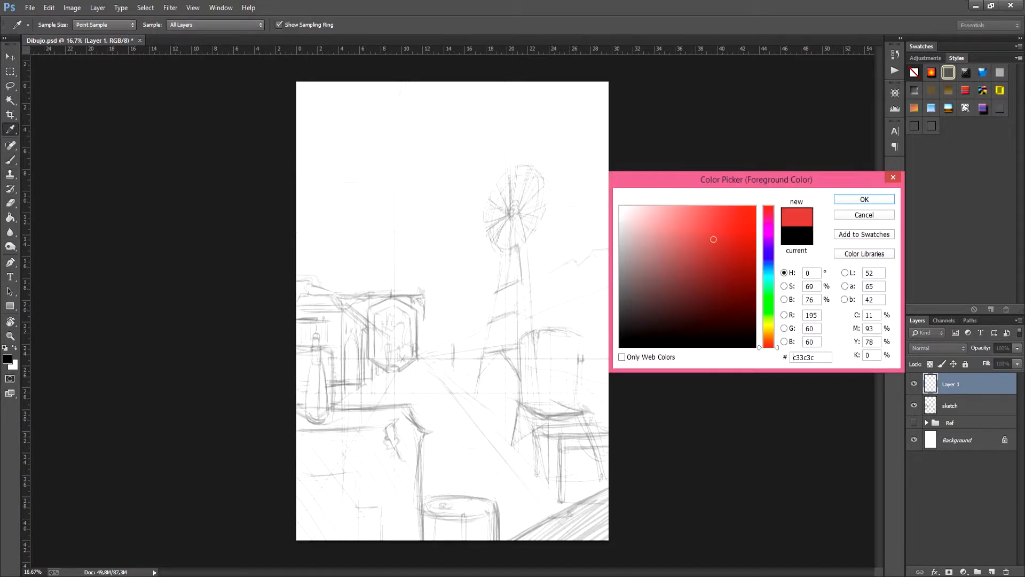
{"action": "left_click_drag", "start_coordinate": [769, 347], "coordinate": [769, 344]}
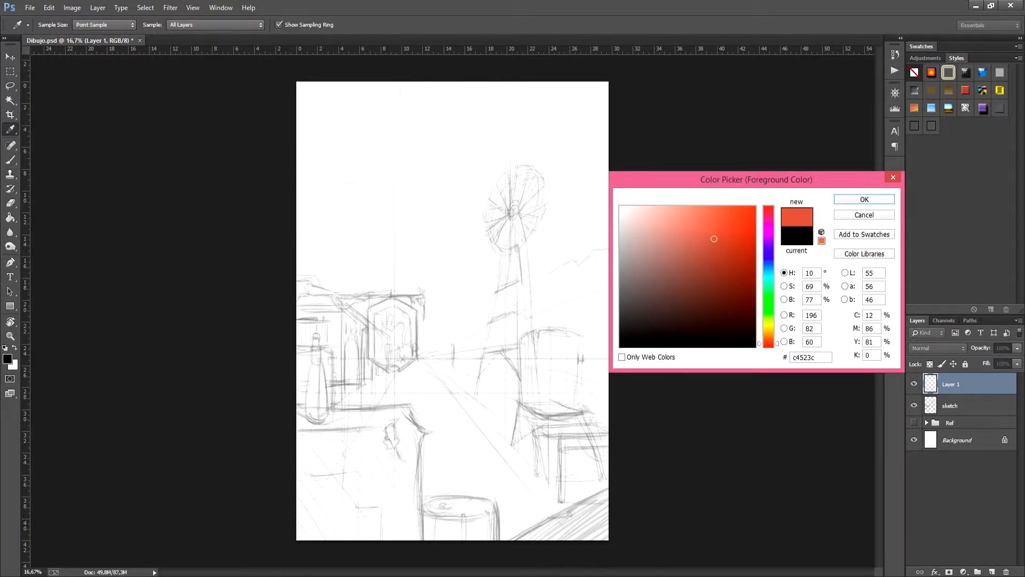
{"action": "key", "text": "Return"}
{"action": "key", "text": "g"}
{"action": "left_click", "coordinate": [337, 229]}
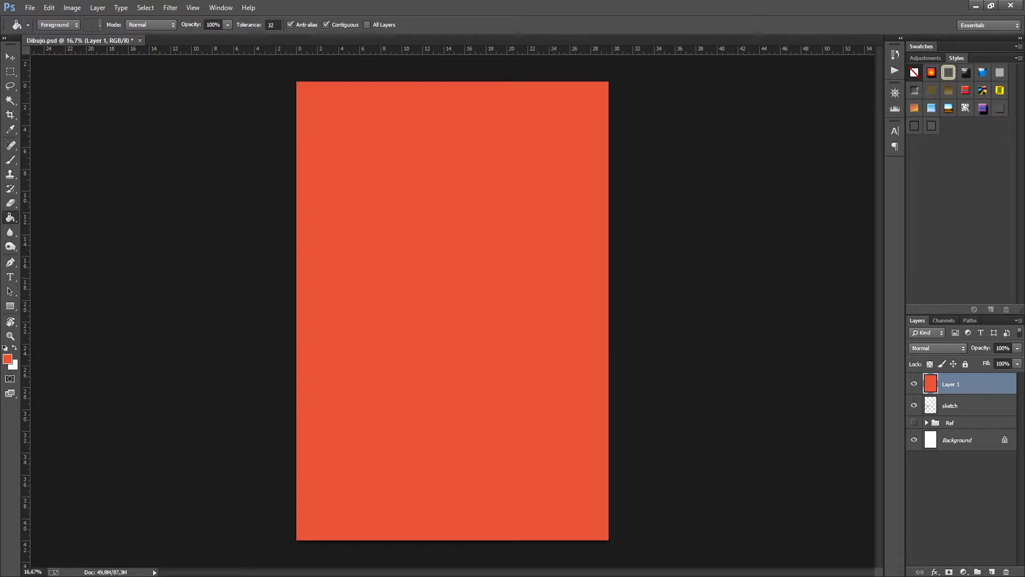
{"action": "left_click_drag", "start_coordinate": [961, 385], "coordinate": [961, 413]}
{"action": "left_click", "coordinate": [961, 385]}
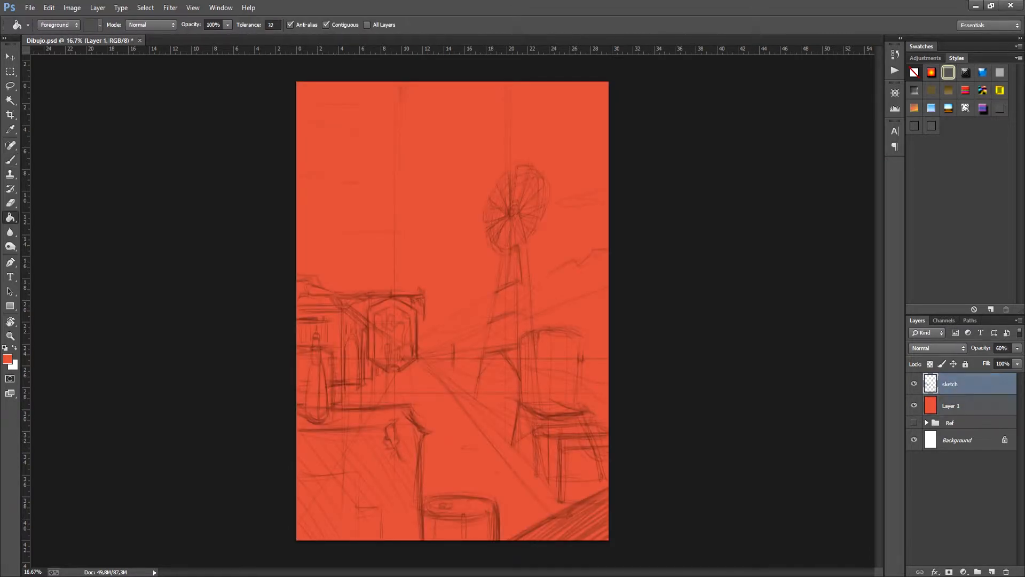
- Switch back to the brush and set the foreground colour to light peach e09a7b
{"action": "key", "text": "b"}
{"action": "left_click", "coordinate": [8, 358]}
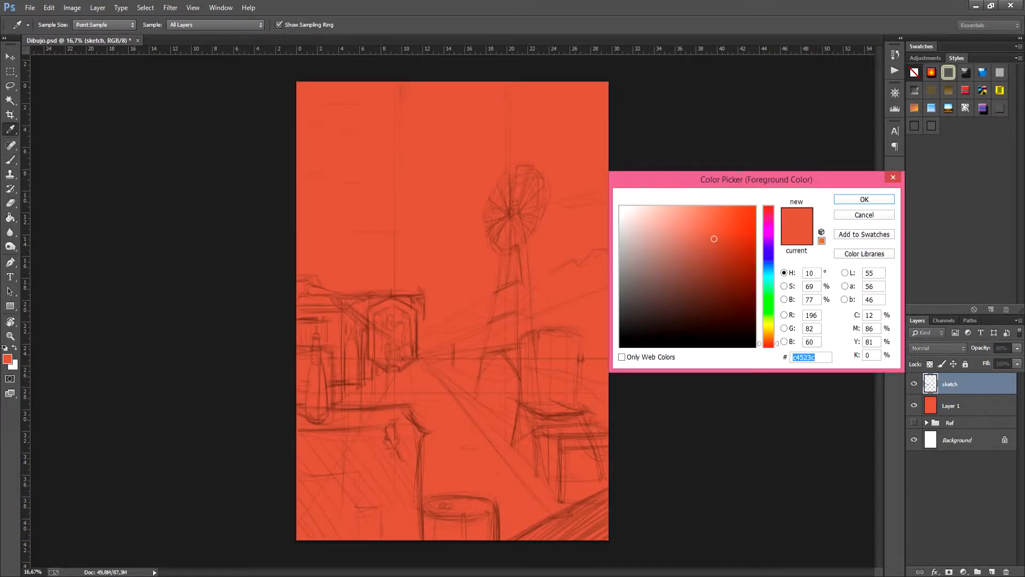
{"action": "left_click", "coordinate": [655, 224]}
{"action": "left_click_drag", "start_coordinate": [768, 344], "coordinate": [769, 335]}
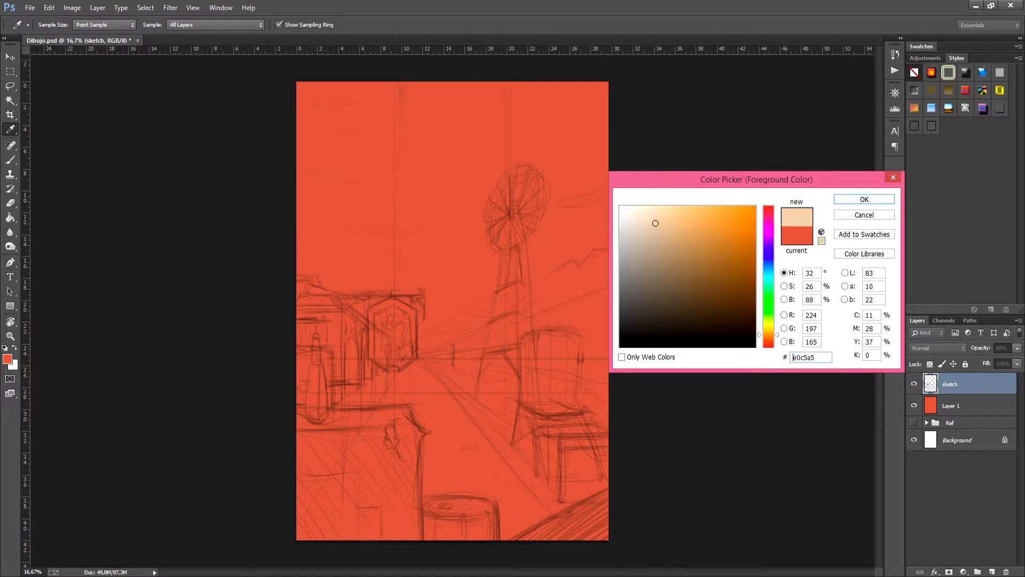
{"action": "left_click", "coordinate": [675, 231]}
{"action": "left_click", "coordinate": [768, 340]}
{"action": "left_click_drag", "start_coordinate": [674, 215], "coordinate": [681, 223]}
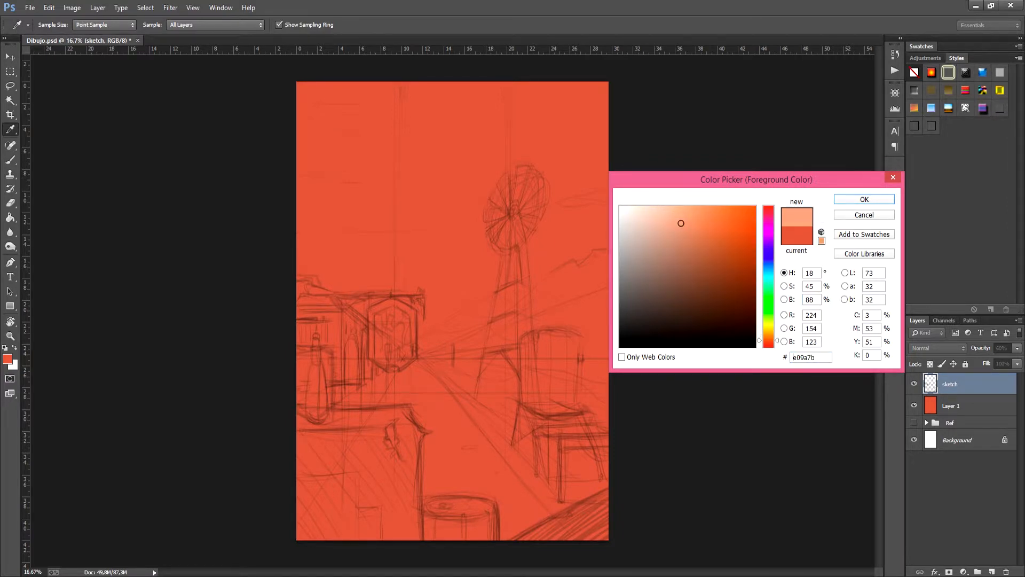
{"action": "key", "text": "Return"}
- Create a new layer between the sketch and the orange-red fill, and lock the sketch layer
{"action": "left_click", "coordinate": [992, 572]}
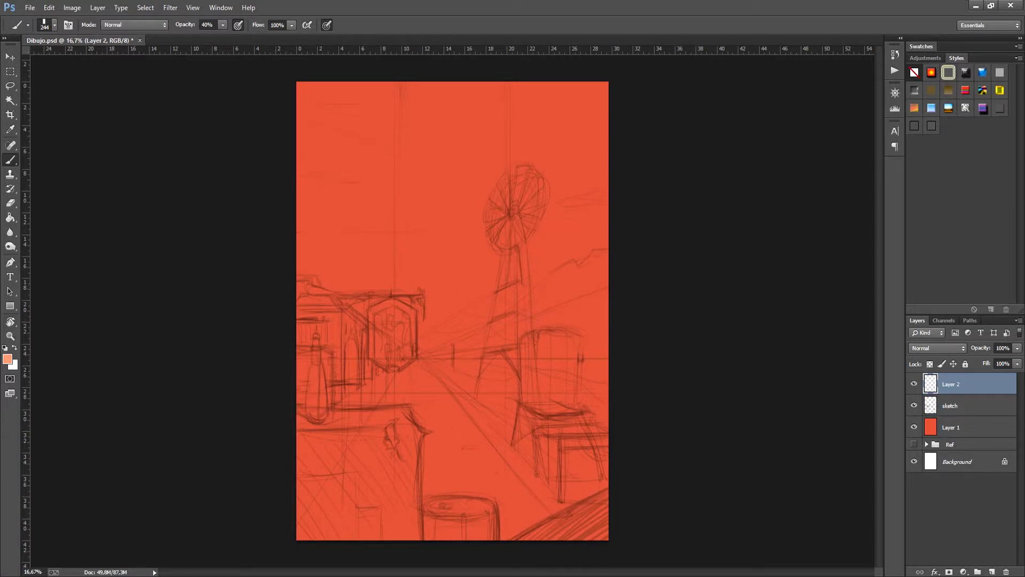
{"action": "left_click_drag", "start_coordinate": [966, 384], "coordinate": [966, 415]}
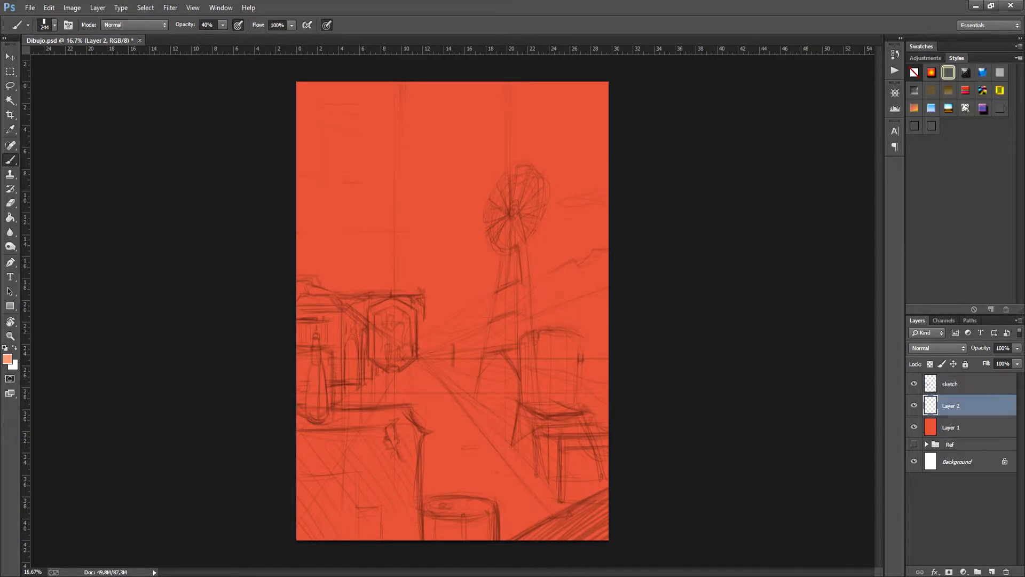
{"action": "left_click", "coordinate": [966, 384]}
{"action": "left_click", "coordinate": [966, 363]}
{"action": "left_click", "coordinate": [966, 406]}
- Paint the sky in light peach down to the rooftops and the hill line with broad strokes
{"action": "mouse_move", "coordinate": [354, 124]}
{"action": "left_mouse_down"}
{"action": "mouse_move", "coordinate": [368, 218]}
{"action": "mouse_move", "coordinate": [336, 90]}
{"action": "mouse_move", "coordinate": [334, 214]}
{"action": "left_mouse_up"}
{"action": "key", "text": "ctrl+z"}
{"action": "mouse_move", "coordinate": [321, 110]}
{"action": "left_mouse_down"}
{"action": "mouse_move", "coordinate": [326, 211]}
{"action": "mouse_move", "coordinate": [433, 88]}
{"action": "mouse_move", "coordinate": [438, 214]}
{"action": "mouse_move", "coordinate": [361, 139]}
{"action": "mouse_move", "coordinate": [329, 235]}
{"action": "mouse_move", "coordinate": [456, 282]}
{"action": "mouse_move", "coordinate": [500, 115]}
{"action": "mouse_move", "coordinate": [593, 107]}
{"action": "mouse_move", "coordinate": [577, 241]}
{"action": "left_mouse_up"}
{"action": "mouse_move", "coordinate": [417, 235]}
{"action": "left_mouse_down"}
{"action": "mouse_move", "coordinate": [419, 304]}
{"action": "mouse_move", "coordinate": [406, 256]}
{"action": "mouse_move", "coordinate": [478, 118]}
{"action": "mouse_move", "coordinate": [462, 205]}
{"action": "left_mouse_up"}
{"action": "left_click_drag", "start_coordinate": [300, 273], "coordinate": [393, 283]}
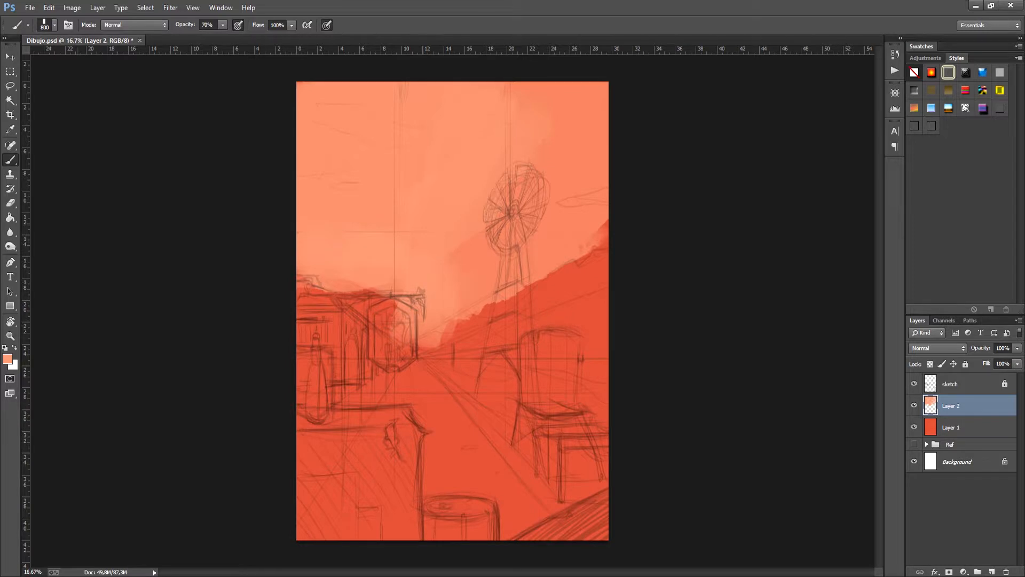
- Repaint the sky edge in peach tones along the right-hand hill so the hill forms a smooth diagonal slope
{"action": "left_click", "coordinate": [7, 359]}
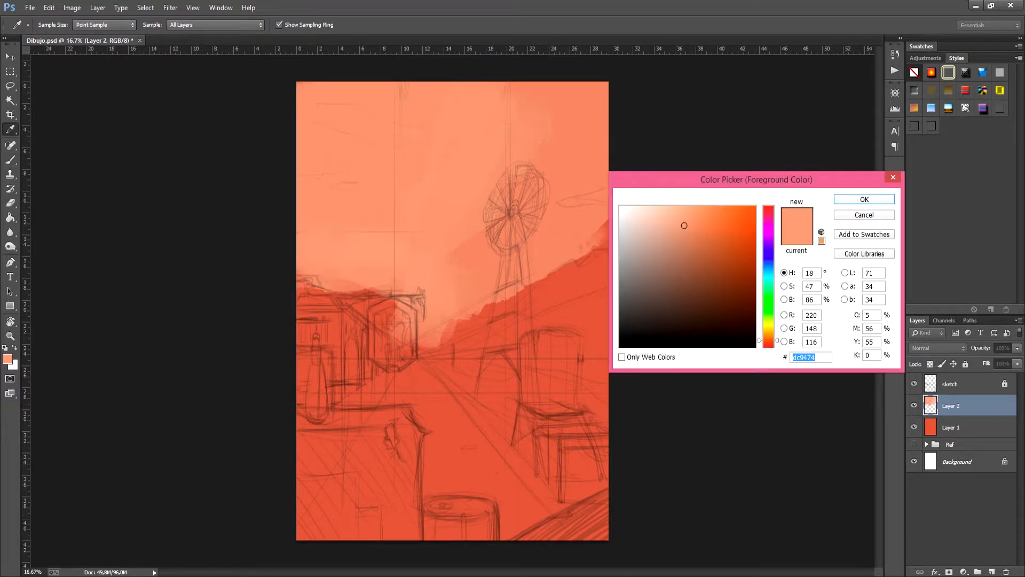
{"action": "key", "text": "Return"}
{"action": "mouse_move", "coordinate": [603, 214]}
{"action": "left_mouse_down"}
{"action": "mouse_move", "coordinate": [601, 238]}
{"action": "mouse_move", "coordinate": [582, 243]}
{"action": "left_mouse_up"}
{"action": "left_click_drag", "start_coordinate": [582, 243], "coordinate": [422, 336]}
{"action": "key", "text": "ctrl+z"}
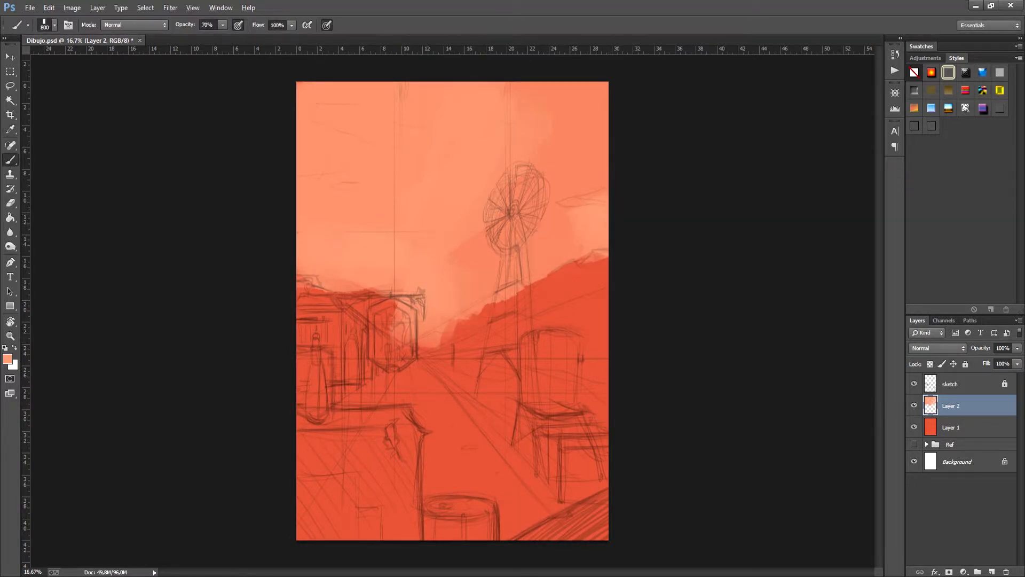
{"action": "mouse_move", "coordinate": [602, 211]}
{"action": "left_mouse_down"}
{"action": "mouse_move", "coordinate": [534, 280]}
{"action": "mouse_move", "coordinate": [454, 320]}
{"action": "mouse_move", "coordinate": [515, 300]}
{"action": "left_mouse_up"}
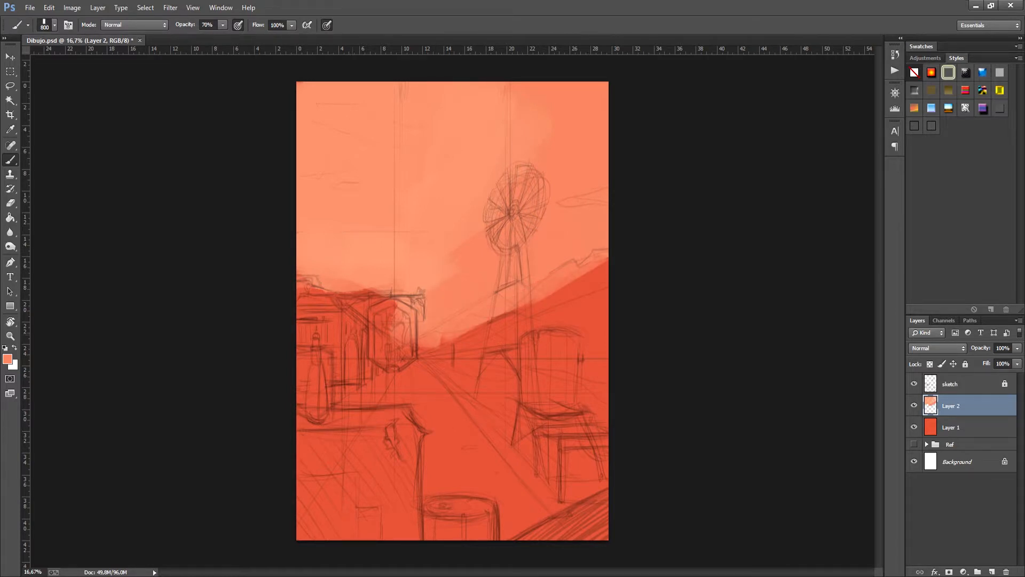
- Block in the left foreground table's front and the lower-right corner wedge with dark brown 3e241b
{"action": "left_click", "coordinate": [7, 359]}
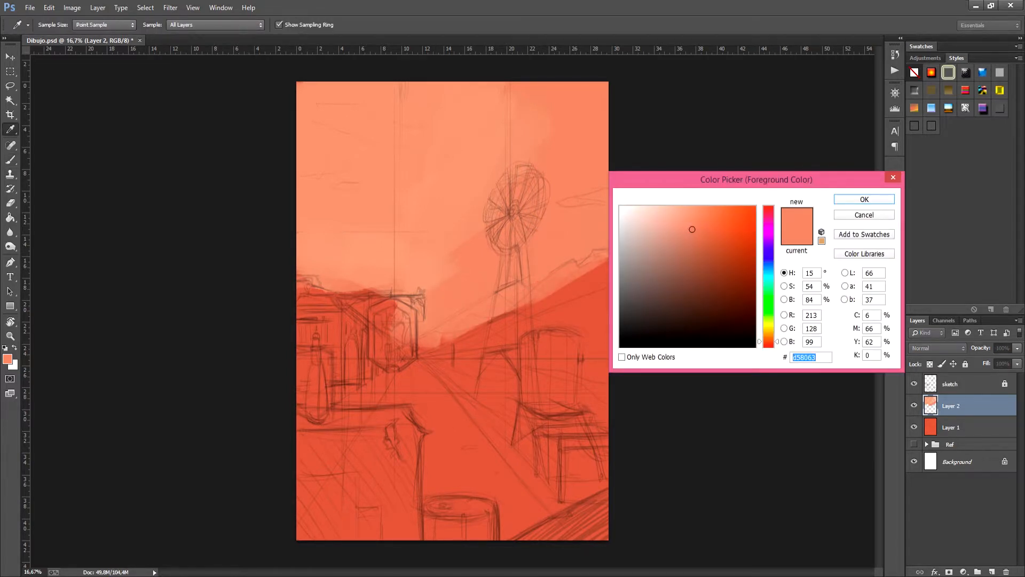
{"action": "left_click", "coordinate": [696, 314]}
{"action": "key", "text": "Return"}
{"action": "mouse_move", "coordinate": [313, 462]}
{"action": "left_mouse_down"}
{"action": "mouse_move", "coordinate": [321, 475]}
{"action": "mouse_move", "coordinate": [321, 428]}
{"action": "mouse_move", "coordinate": [406, 441]}
{"action": "mouse_move", "coordinate": [358, 534]}
{"action": "mouse_move", "coordinate": [379, 470]}
{"action": "mouse_move", "coordinate": [411, 534]}
{"action": "left_mouse_up"}
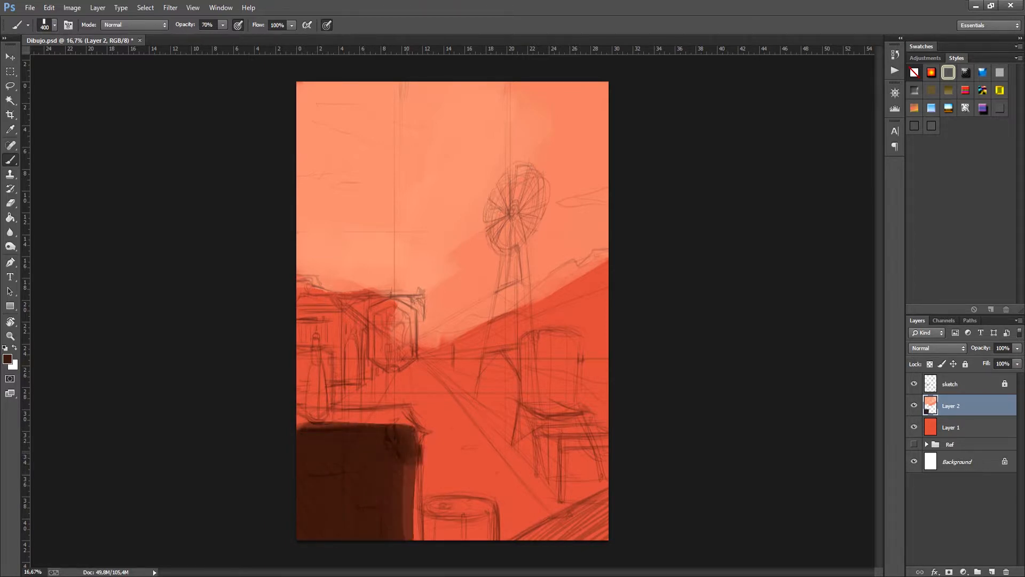
{"action": "left_click_drag", "start_coordinate": [415, 446], "coordinate": [419, 537]}
{"action": "mouse_move", "coordinate": [606, 487]}
{"action": "left_mouse_down"}
{"action": "mouse_move", "coordinate": [602, 502]}
{"action": "mouse_move", "coordinate": [524, 537]}
{"action": "left_mouse_up"}
{"action": "left_click_drag", "start_coordinate": [601, 508], "coordinate": [561, 536]}
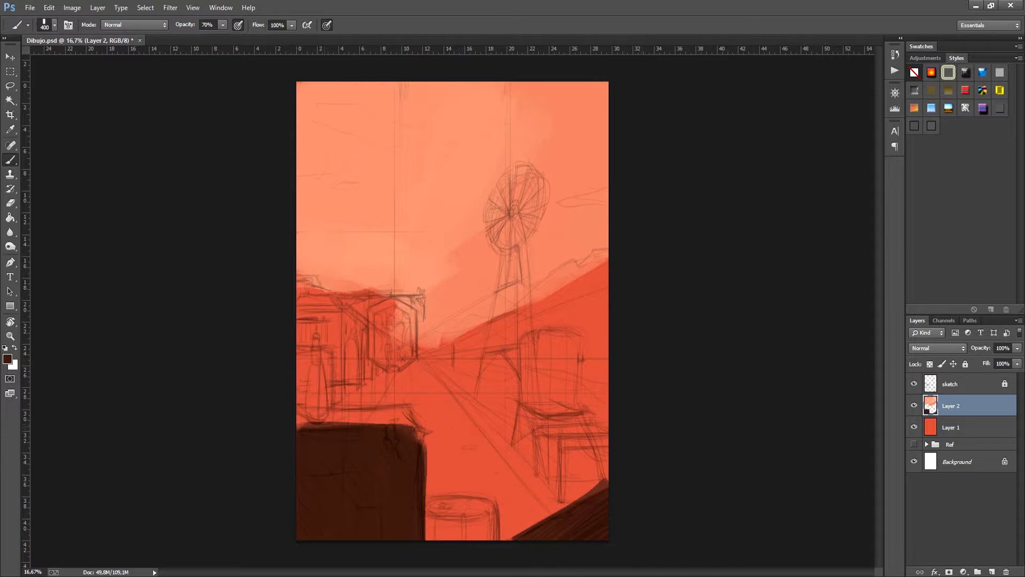
- Block in the left tabletop and the barrel beside it with the same dark brown
{"action": "mouse_move", "coordinate": [300, 426]}
{"action": "left_mouse_down"}
{"action": "mouse_move", "coordinate": [389, 425]}
{"action": "mouse_move", "coordinate": [398, 434]}
{"action": "left_mouse_up"}
{"action": "mouse_move", "coordinate": [439, 520]}
{"action": "left_mouse_down"}
{"action": "mouse_move", "coordinate": [438, 532]}
{"action": "mouse_move", "coordinate": [489, 521]}
{"action": "mouse_move", "coordinate": [469, 512]}
{"action": "mouse_move", "coordinate": [440, 526]}
{"action": "mouse_move", "coordinate": [488, 519]}
{"action": "mouse_move", "coordinate": [436, 515]}
{"action": "left_mouse_up"}
{"action": "key", "text": "ctrl+alt+z"}
{"action": "key", "text": "ctrl+alt+z"}
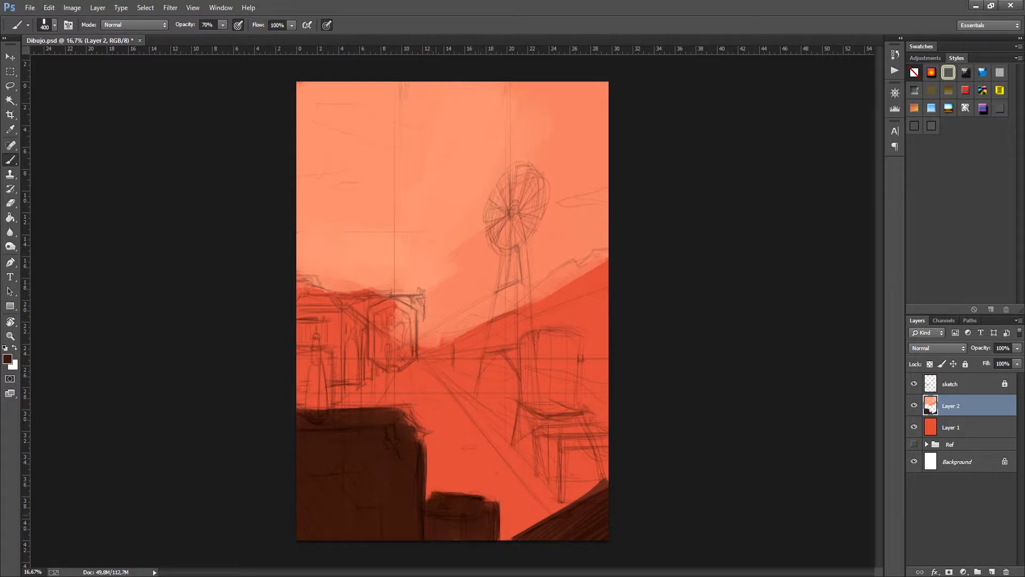
- Pick a near-black brown and repaint the left table's front and the lower-right corner wedge with it
{"action": "left_click", "coordinate": [7, 359]}
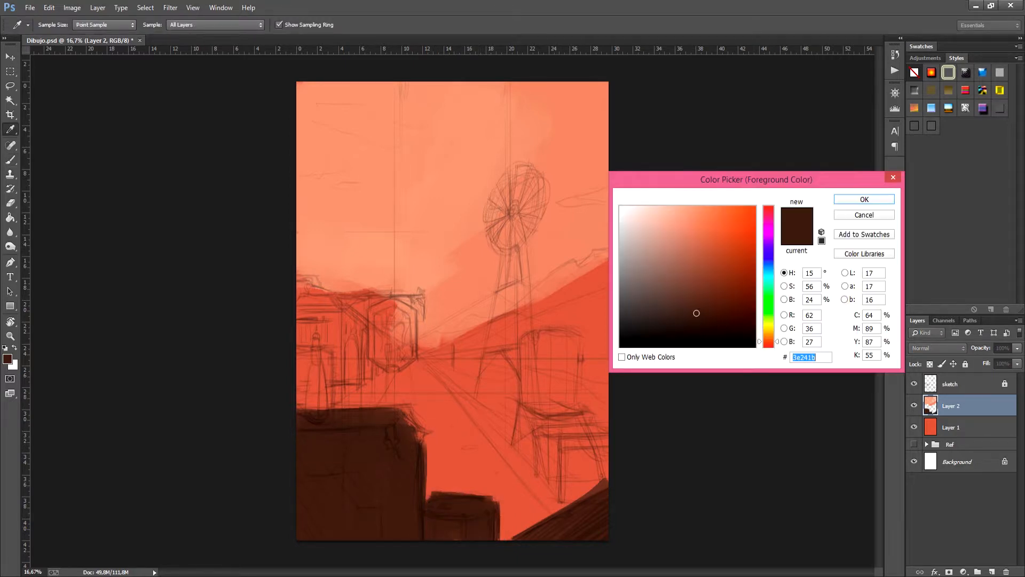
{"action": "left_click", "coordinate": [671, 328]}
{"action": "left_click", "coordinate": [864, 200]}
{"action": "mouse_move", "coordinate": [310, 454]}
{"action": "left_mouse_down"}
{"action": "mouse_move", "coordinate": [333, 518]}
{"action": "mouse_move", "coordinate": [352, 446]}
{"action": "mouse_move", "coordinate": [394, 515]}
{"action": "mouse_move", "coordinate": [405, 454]}
{"action": "mouse_move", "coordinate": [419, 499]}
{"action": "left_mouse_up"}
{"action": "left_click_drag", "start_coordinate": [420, 464], "coordinate": [423, 537]}
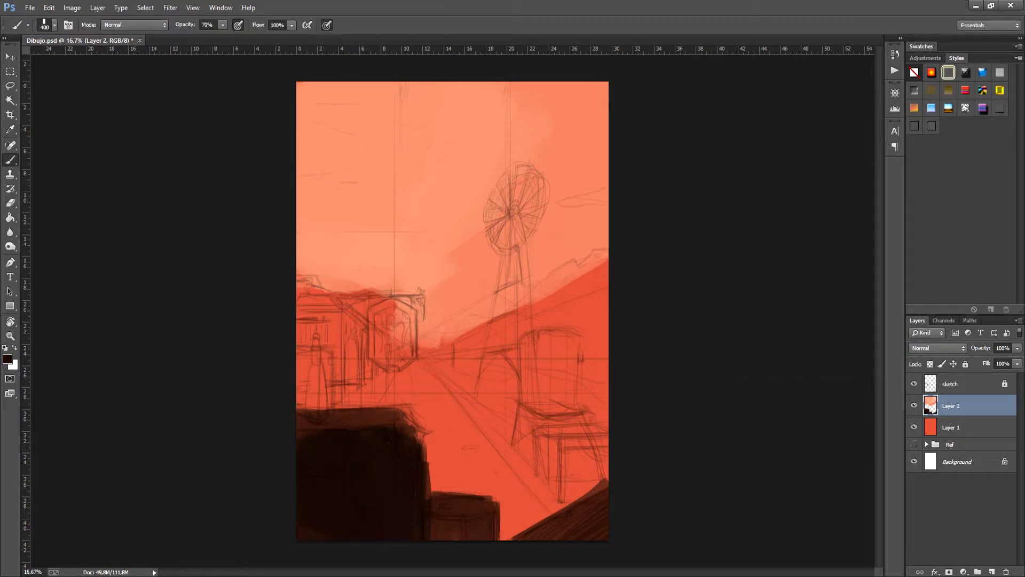
{"action": "mouse_move", "coordinate": [604, 489]}
{"action": "left_mouse_down"}
{"action": "mouse_move", "coordinate": [529, 536]}
{"action": "mouse_move", "coordinate": [604, 534]}
{"action": "left_mouse_up"}
{"action": "left_click_drag", "start_coordinate": [606, 476], "coordinate": [576, 498]}
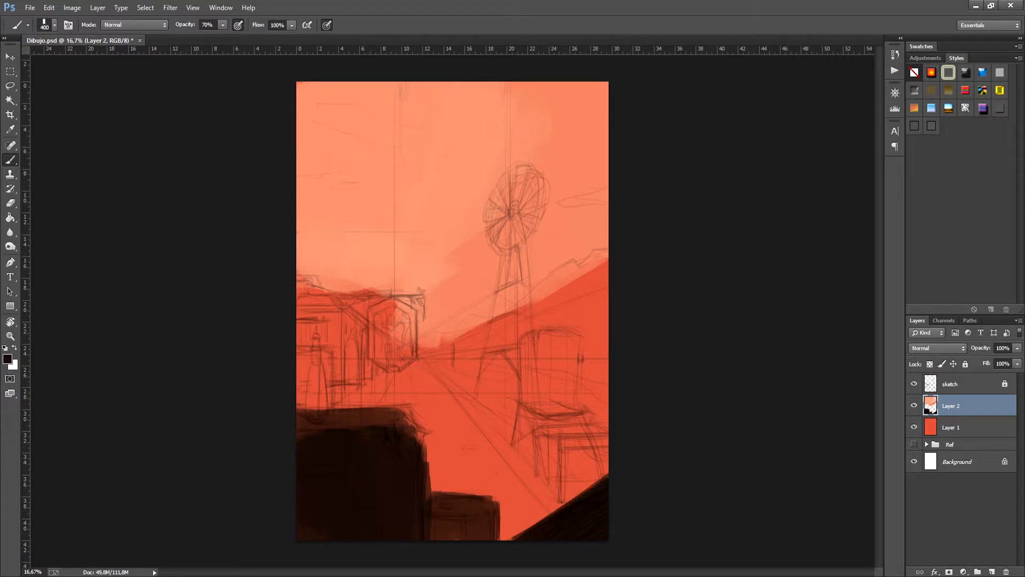
- Erase the paint overrunning the table's side and the barrel, rounding the barrel's top
{"action": "key", "text": "e"}
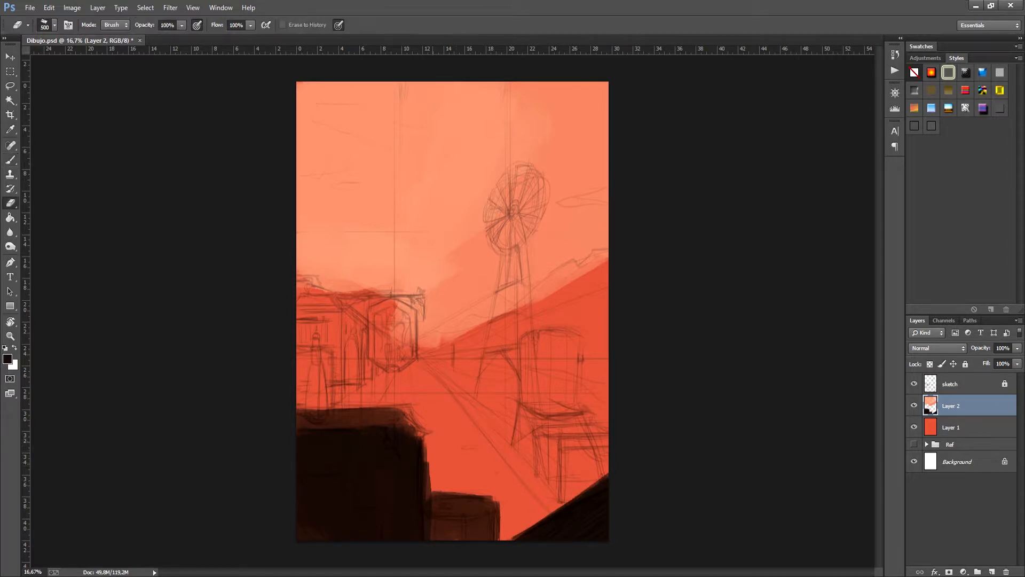
{"action": "mouse_move", "coordinate": [428, 440]}
{"action": "left_mouse_down"}
{"action": "mouse_move", "coordinate": [427, 498]}
{"action": "mouse_move", "coordinate": [446, 490]}
{"action": "mouse_move", "coordinate": [500, 510]}
{"action": "mouse_move", "coordinate": [501, 533]}
{"action": "left_mouse_up"}
{"action": "key", "text": "ctrl+z"}
{"action": "key", "text": "ctrl+z"}
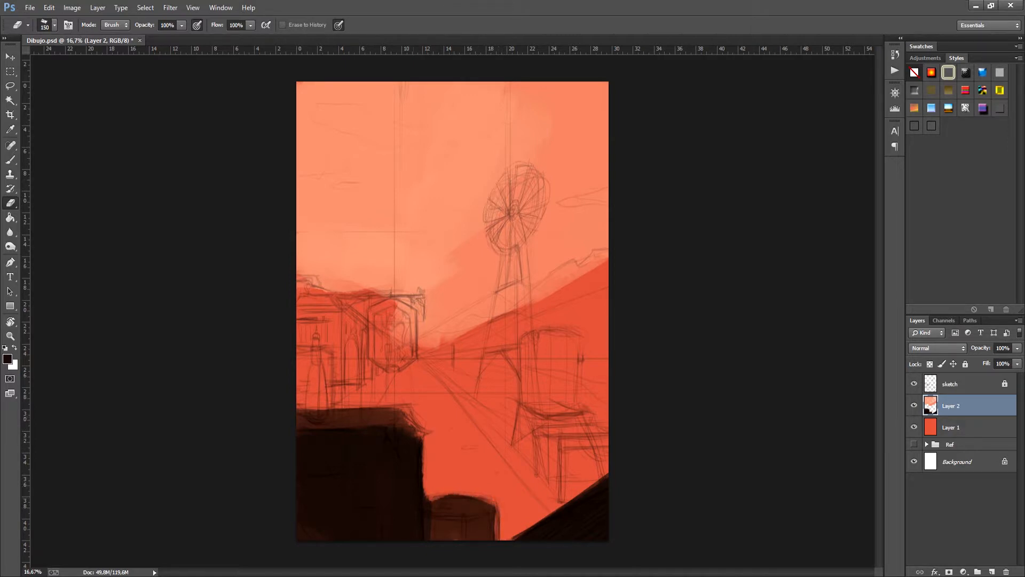
- Darken the right end of the left tabletop and erase its corner to a crisp angled edge
{"action": "key", "text": "b"}
{"action": "left_click_drag", "start_coordinate": [389, 422], "coordinate": [425, 428]}
{"action": "key", "text": "e"}
{"action": "mouse_move", "coordinate": [375, 404]}
{"action": "left_mouse_down"}
{"action": "mouse_move", "coordinate": [411, 402]}
{"action": "mouse_move", "coordinate": [425, 437]}
{"action": "left_mouse_up"}
- Paint the bottle standing on the left table as a near-black silhouette
{"action": "key", "text": "b"}
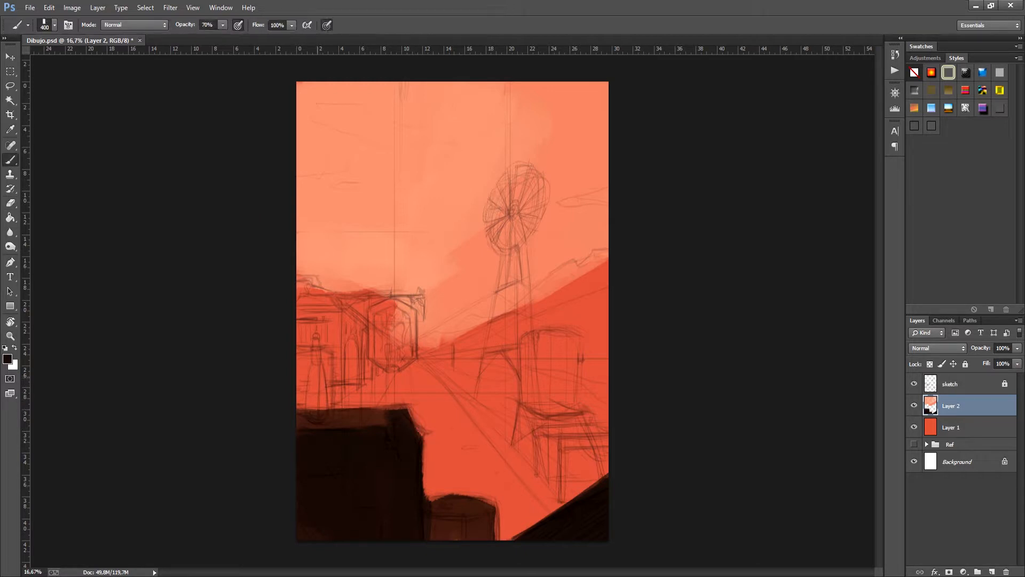
{"action": "left_click_drag", "start_coordinate": [317, 328], "coordinate": [320, 413]}
{"action": "mouse_move", "coordinate": [310, 376]}
{"action": "left_mouse_down"}
{"action": "mouse_move", "coordinate": [323, 410]}
{"action": "mouse_move", "coordinate": [317, 359]}
{"action": "left_mouse_up"}
{"action": "key", "text": "e"}
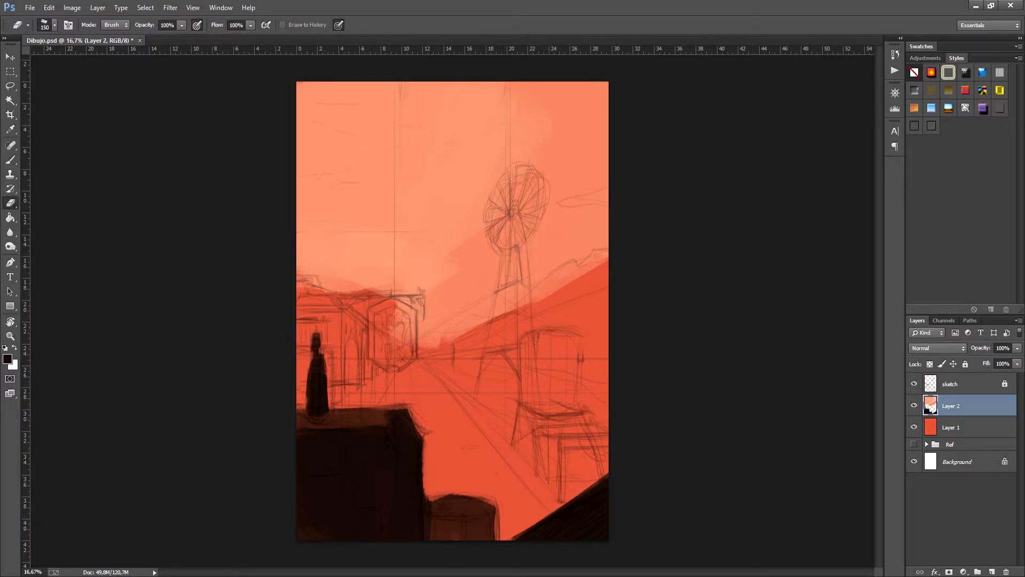
- Add a layer above Layer 2 and paste into it a copy of Layer 2's lassoed sky and hill area
{"action": "key", "text": "ctrl+shift+alt+n"}
{"action": "key", "text": "b"}
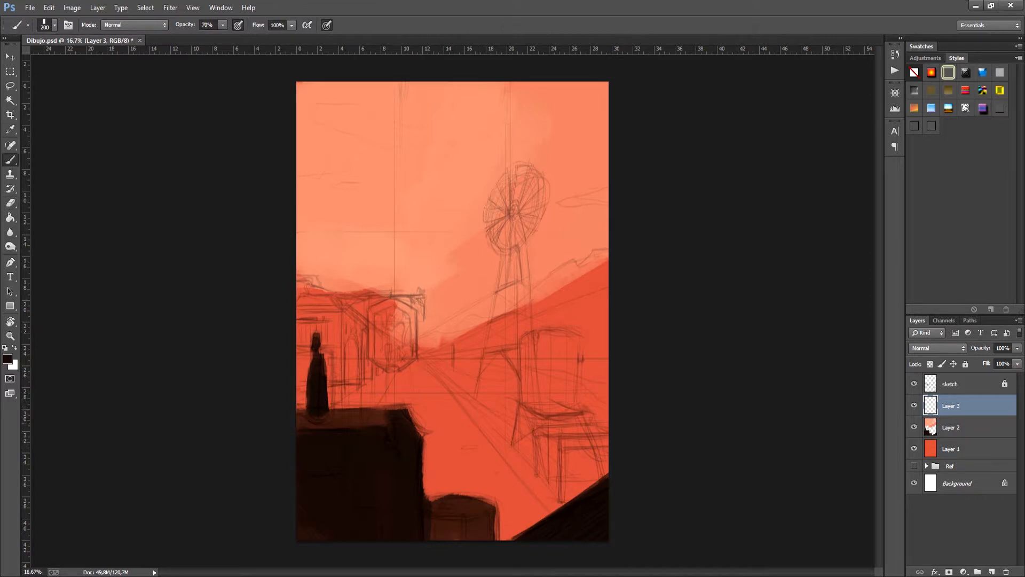
{"action": "key", "text": "l"}
{"action": "mouse_move", "coordinate": [321, 331]}
{"action": "left_mouse_down"}
{"action": "mouse_move", "coordinate": [612, 259]}
{"action": "mouse_move", "coordinate": [612, 299]}
{"action": "left_mouse_up"}
{"action": "left_click", "coordinate": [962, 428]}
{"action": "key", "text": "ctrl+c"}
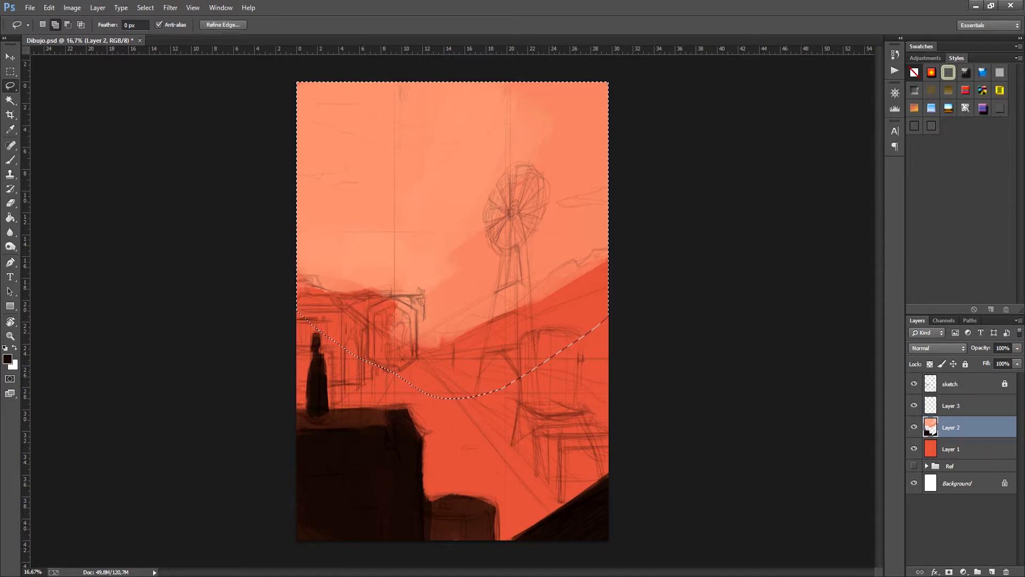
{"action": "left_click", "coordinate": [962, 406]}
{"action": "key", "text": "ctrl+v"}
{"action": "left_click", "coordinate": [961, 428]}
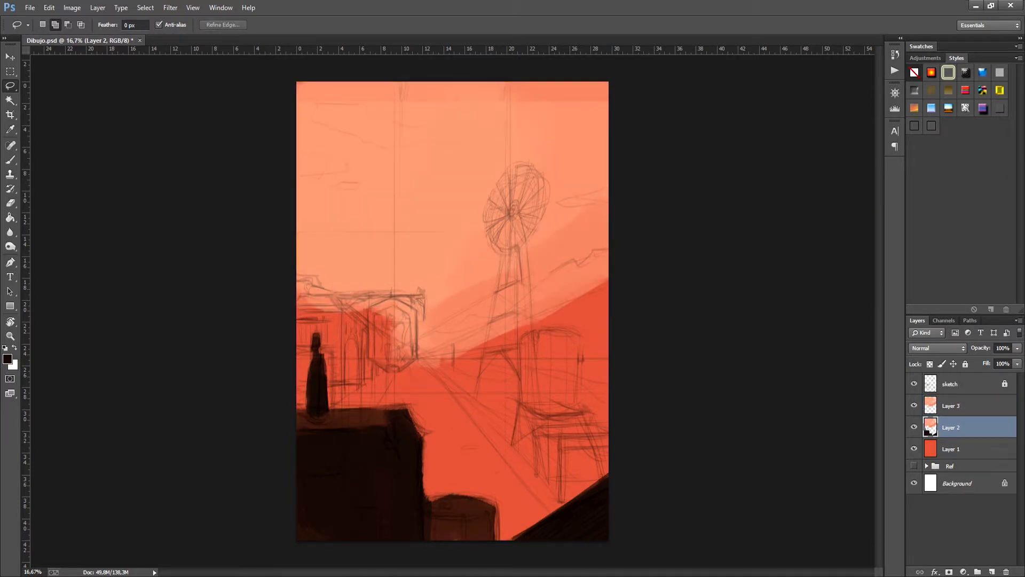
- Lasso the sky and hill area on Layer 2, delete it, deselect, and make Layer 3 active for brushing
{"action": "mouse_move", "coordinate": [350, 334]}
{"action": "left_mouse_down"}
{"action": "mouse_move", "coordinate": [612, 267]}
{"action": "mouse_move", "coordinate": [612, 307]}
{"action": "left_mouse_up"}
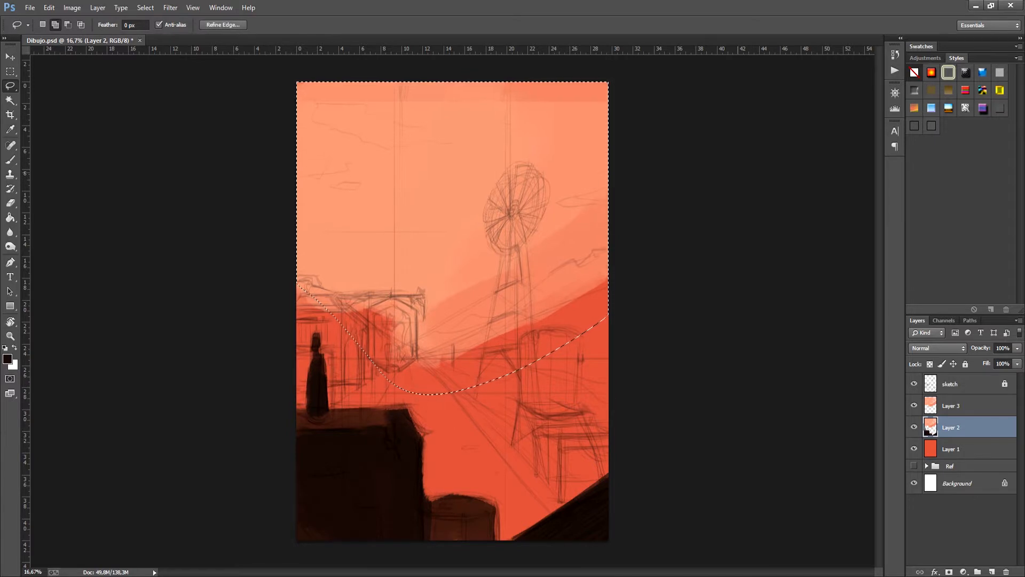
{"action": "key", "text": "Delete"}
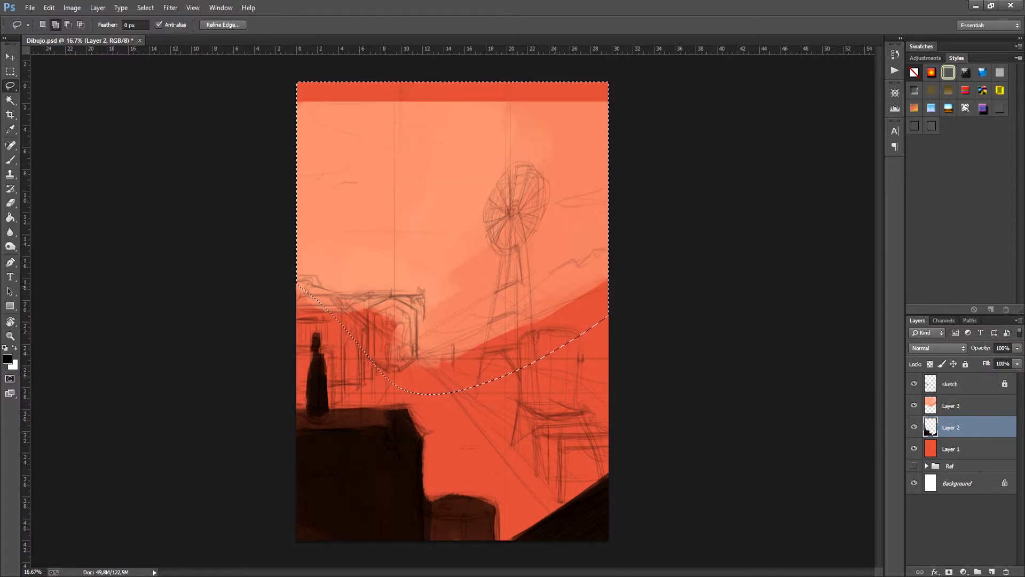
{"action": "key", "text": "b"}
{"action": "key", "text": "alt+bracketright"}
{"action": "key", "text": "ctrl+d"}
- Fill the bare strip along the top edge of the sky on Layer 3 with sampled peach
{"action": "left_click", "coordinate": [427, 196], "text": "alt"}
{"action": "mouse_move", "coordinate": [298, 88]}
{"action": "left_mouse_down"}
{"action": "mouse_move", "coordinate": [605, 92]}
{"action": "mouse_move", "coordinate": [300, 98]}
{"action": "left_mouse_up"}
{"action": "left_click_drag", "start_coordinate": [566, 84], "coordinate": [608, 84]}
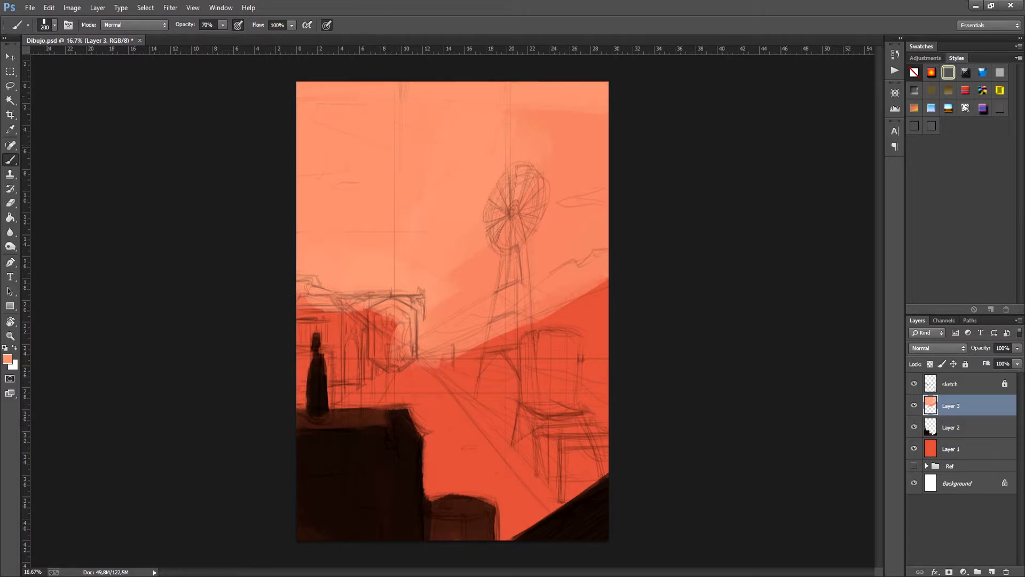
- Raise Layer 2 above Layer 3 and add a new empty layer between them
{"action": "key", "text": "alt+bracketleft"}
{"action": "key", "text": "alt+bracketleft"}
{"action": "key", "text": "ctrl+bracketright"}
{"action": "key", "text": "alt+bracketleft"}
{"action": "key", "text": "ctrl+shift+alt+n"}
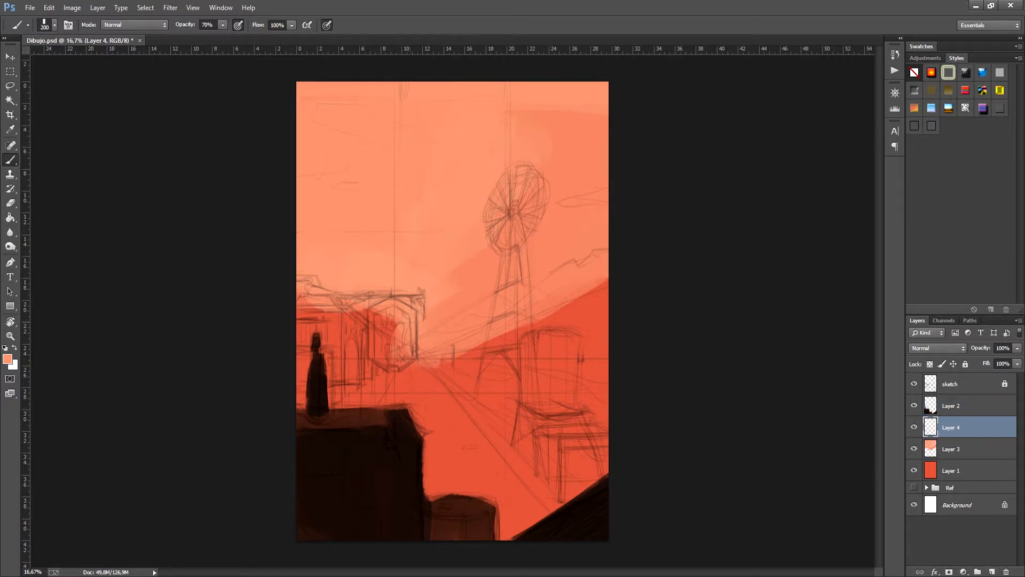
- Block in the rounded tank right of the street and the slanted piece below it in reddish brown at 40% brush opacity
{"action": "left_click_drag", "start_coordinate": [532, 346], "coordinate": [533, 404]}
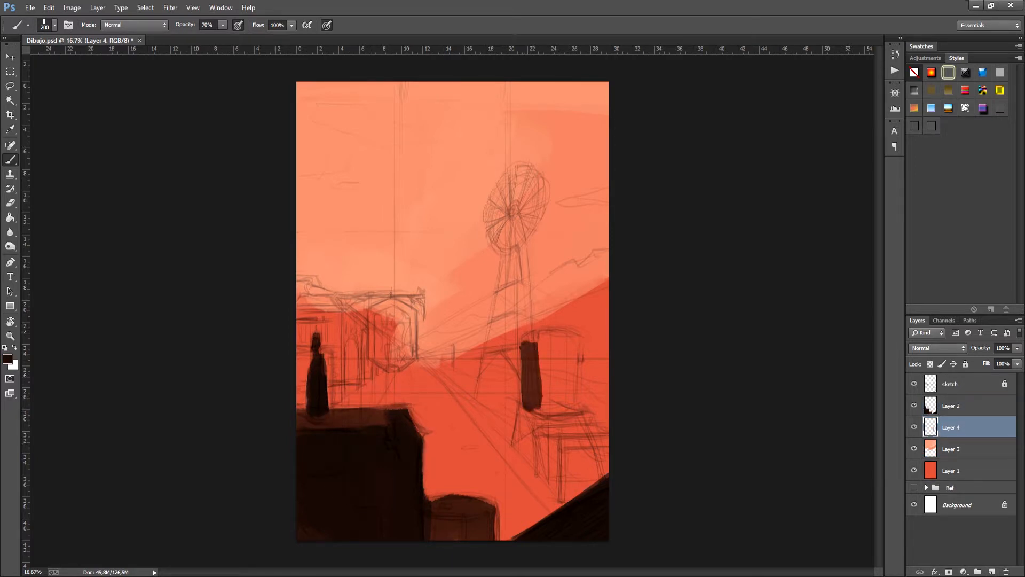
{"action": "key", "text": "ctrl+z"}
{"action": "key", "text": "4"}
{"action": "mouse_move", "coordinate": [533, 343]}
{"action": "left_mouse_down"}
{"action": "mouse_move", "coordinate": [533, 400]}
{"action": "mouse_move", "coordinate": [578, 405]}
{"action": "left_mouse_up"}
{"action": "key", "text": "ctrl+z"}
{"action": "mouse_move", "coordinate": [530, 337]}
{"action": "left_mouse_down"}
{"action": "mouse_move", "coordinate": [532, 403]}
{"action": "mouse_move", "coordinate": [553, 342]}
{"action": "mouse_move", "coordinate": [574, 403]}
{"action": "mouse_move", "coordinate": [561, 412]}
{"action": "left_mouse_up"}
{"action": "mouse_move", "coordinate": [574, 344]}
{"action": "left_mouse_down"}
{"action": "mouse_move", "coordinate": [572, 396]}
{"action": "mouse_move", "coordinate": [515, 430]}
{"action": "mouse_move", "coordinate": [542, 475]}
{"action": "left_mouse_up"}
{"action": "left_click", "coordinate": [558, 388], "text": "alt"}
{"action": "left_click_drag", "start_coordinate": [521, 433], "coordinate": [510, 441]}
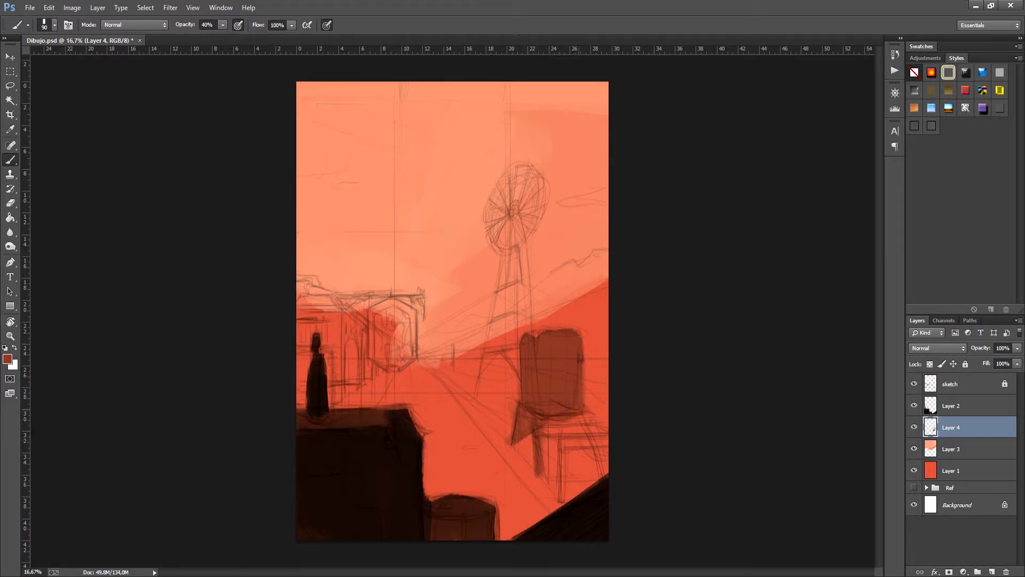
- Paint the tank's legs and crossed braces in darker brown, then check the shapes with the sketch hidden
{"action": "left_click_drag", "start_coordinate": [581, 415], "coordinate": [598, 470]}
{"action": "left_click_drag", "start_coordinate": [547, 424], "coordinate": [549, 474]}
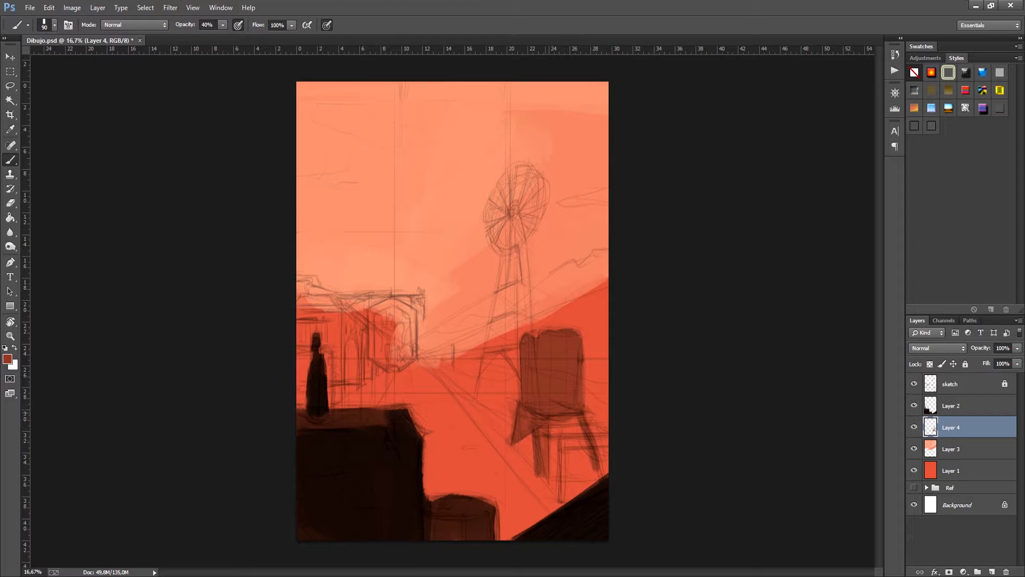
{"action": "left_click_drag", "start_coordinate": [558, 425], "coordinate": [590, 464]}
{"action": "left_click_drag", "start_coordinate": [580, 423], "coordinate": [552, 469]}
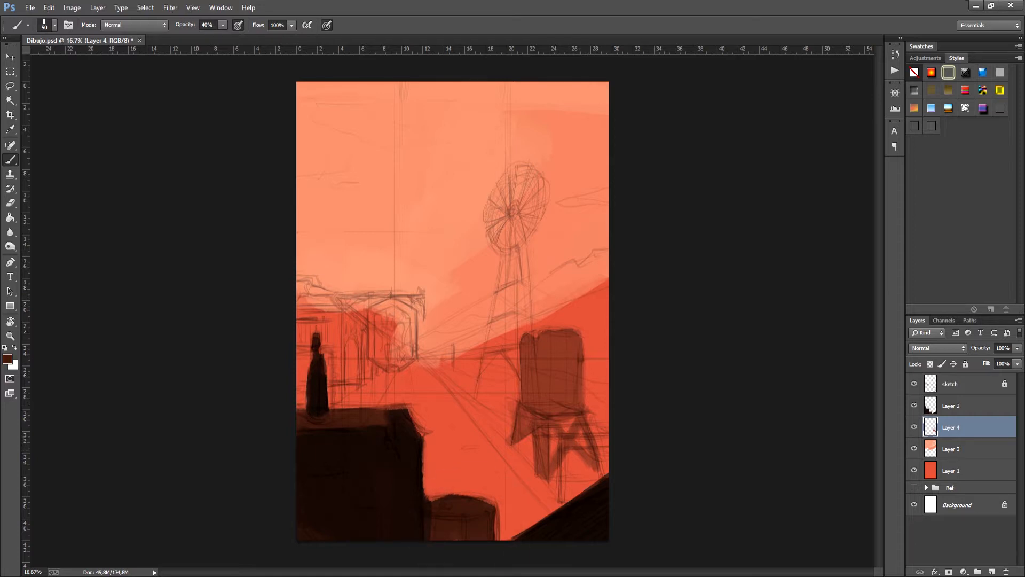
{"action": "mouse_move", "coordinate": [548, 414]}
{"action": "left_mouse_down"}
{"action": "mouse_move", "coordinate": [584, 408]}
{"action": "mouse_move", "coordinate": [552, 471]}
{"action": "mouse_move", "coordinate": [594, 459]}
{"action": "left_mouse_up"}
{"action": "key", "text": "ctrl+z"}
{"action": "left_click_drag", "start_coordinate": [583, 414], "coordinate": [595, 454]}
{"action": "left_click_drag", "start_coordinate": [546, 422], "coordinate": [548, 475]}
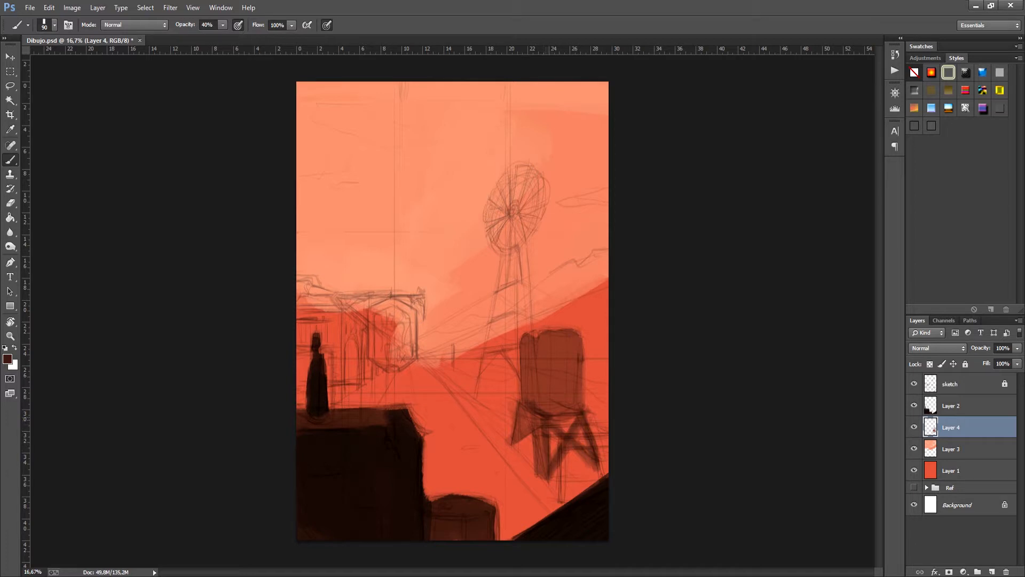
{"action": "left_click", "coordinate": [915, 383]}
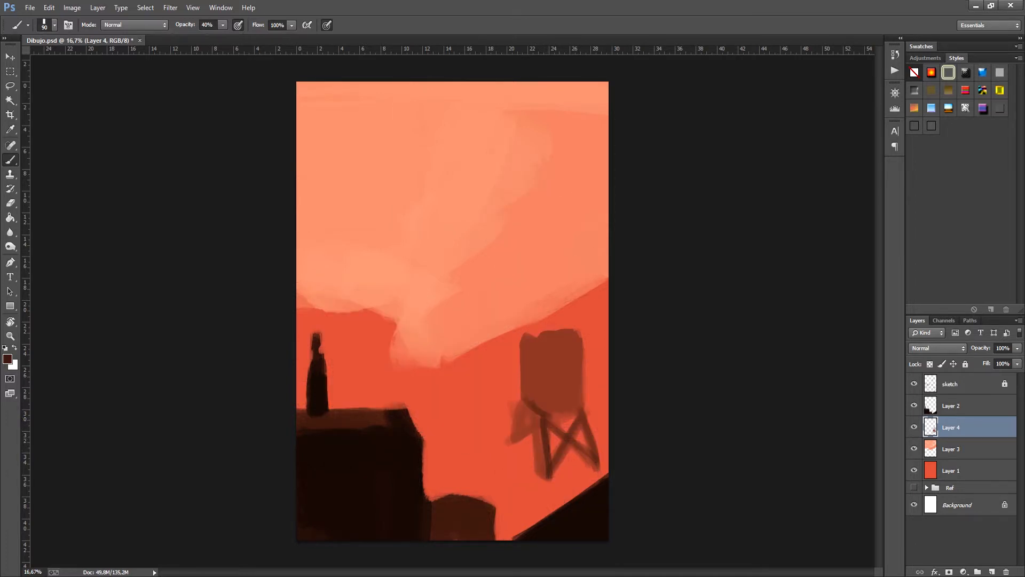
- Paint the dark brown post and horizontal beam in front of the tank, adding curved strokes beneath with a size 40 brush
{"action": "mouse_move", "coordinate": [556, 440]}
{"action": "left_mouse_down"}
{"action": "mouse_move", "coordinate": [608, 439]}
{"action": "mouse_move", "coordinate": [556, 442]}
{"action": "mouse_move", "coordinate": [562, 495]}
{"action": "left_mouse_up"}
{"action": "mouse_move", "coordinate": [560, 495]}
{"action": "left_mouse_down"}
{"action": "mouse_move", "coordinate": [557, 445]}
{"action": "mouse_move", "coordinate": [563, 495]}
{"action": "left_mouse_up"}
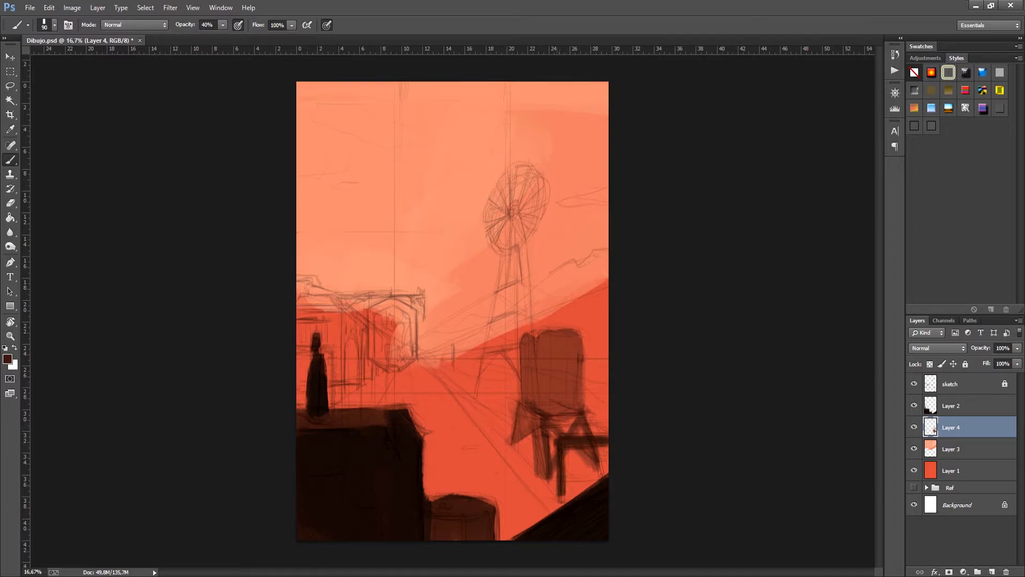
{"action": "left_click", "coordinate": [555, 398], "text": "alt"}
{"action": "mouse_move", "coordinate": [563, 452]}
{"action": "left_mouse_down"}
{"action": "mouse_move", "coordinate": [564, 477]}
{"action": "mouse_move", "coordinate": [607, 441]}
{"action": "mouse_move", "coordinate": [562, 441]}
{"action": "left_mouse_up"}
{"action": "left_click_drag", "start_coordinate": [562, 447], "coordinate": [562, 495]}
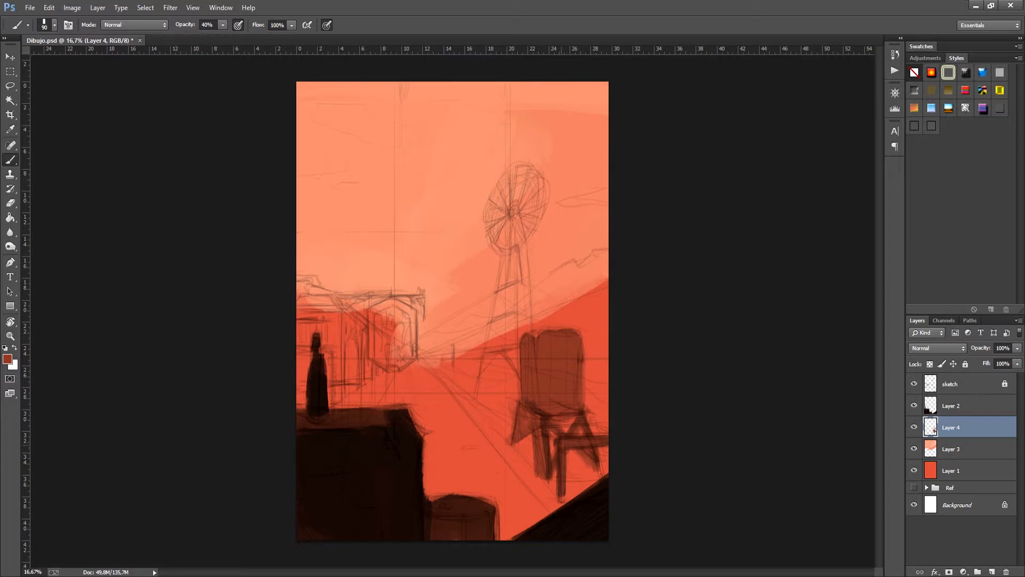
{"action": "left_click_drag", "start_coordinate": [562, 454], "coordinate": [561, 501]}
{"action": "left_click", "coordinate": [561, 495], "text": "alt"}
{"action": "mouse_move", "coordinate": [607, 444]}
{"action": "left_mouse_down"}
{"action": "mouse_move", "coordinate": [562, 445]}
{"action": "mouse_move", "coordinate": [561, 504]}
{"action": "left_mouse_up"}
{"action": "key", "text": "["}
{"action": "left_click_drag", "start_coordinate": [568, 454], "coordinate": [606, 450]}
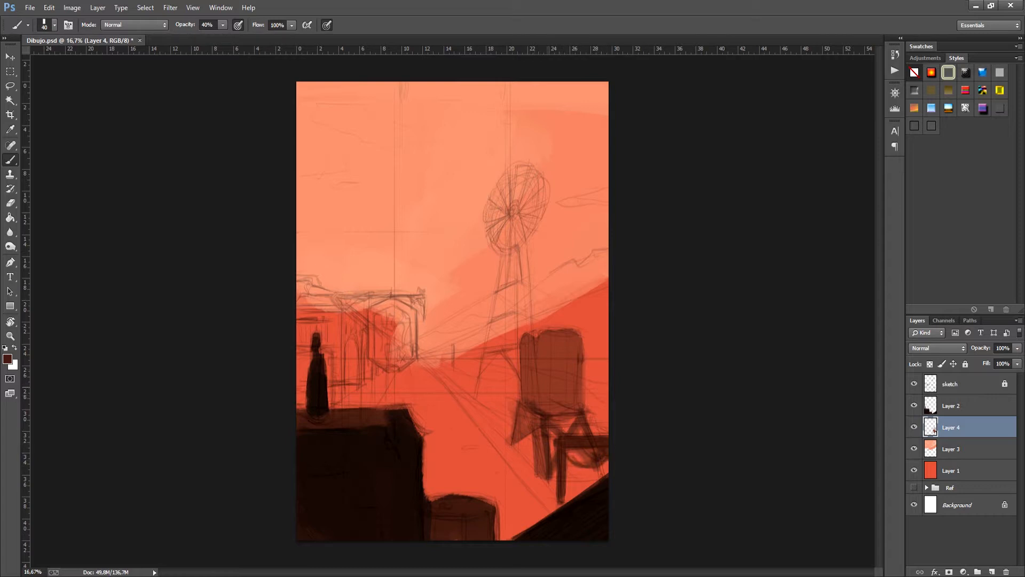
- Sample the tank's brown and add a new layer placed directly beneath Layer 4
{"action": "left_click", "coordinate": [553, 369], "text": "alt"}
{"action": "left_click", "coordinate": [993, 571]}
{"action": "left_click_drag", "start_coordinate": [967, 428], "coordinate": [968, 457]}
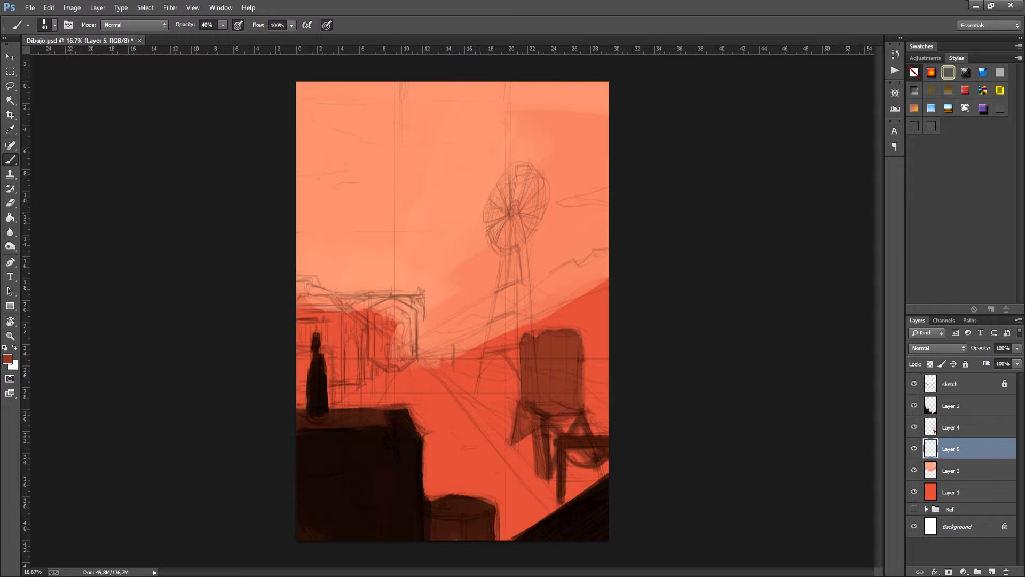
- Paint the windmill's blades radiating from the hub in muted reddish brown at 100% opacity on Layer 5
{"action": "left_click_drag", "start_coordinate": [514, 207], "coordinate": [524, 166]}
{"action": "left_click", "coordinate": [519, 190], "text": "alt"}
{"action": "key", "text": "0"}
{"action": "left_click_drag", "start_coordinate": [507, 213], "coordinate": [502, 176]}
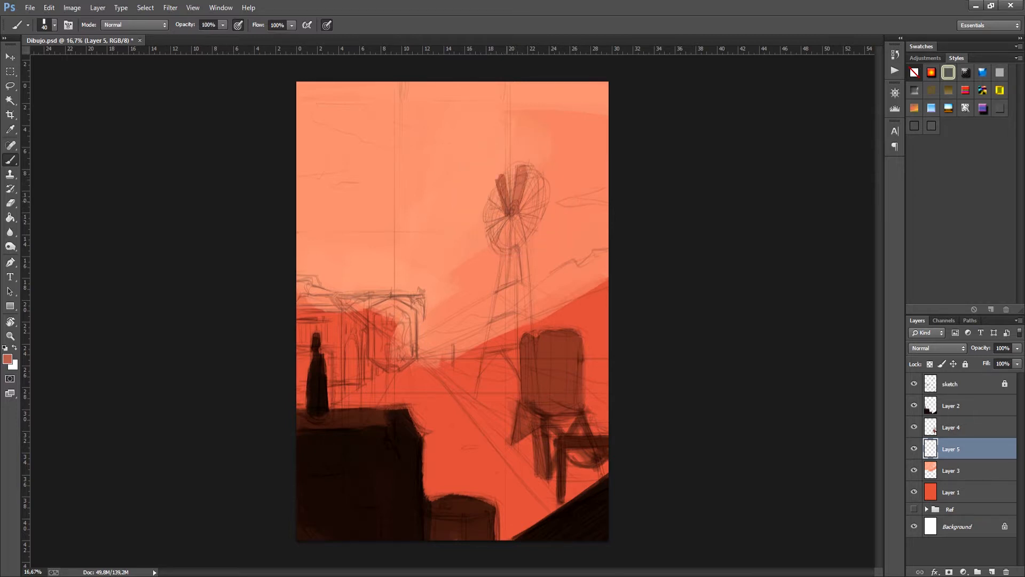
{"action": "left_click_drag", "start_coordinate": [509, 215], "coordinate": [483, 207]}
{"action": "key", "text": "ctrl+z"}
{"action": "mouse_move", "coordinate": [500, 208]}
{"action": "left_mouse_down"}
{"action": "mouse_move", "coordinate": [488, 198]}
{"action": "mouse_move", "coordinate": [491, 234]}
{"action": "left_mouse_up"}
{"action": "left_click_drag", "start_coordinate": [511, 203], "coordinate": [514, 170]}
{"action": "mouse_move", "coordinate": [508, 220]}
{"action": "left_mouse_down"}
{"action": "mouse_move", "coordinate": [501, 246]}
{"action": "mouse_move", "coordinate": [523, 244]}
{"action": "mouse_move", "coordinate": [548, 193]}
{"action": "mouse_move", "coordinate": [540, 178]}
{"action": "left_mouse_up"}
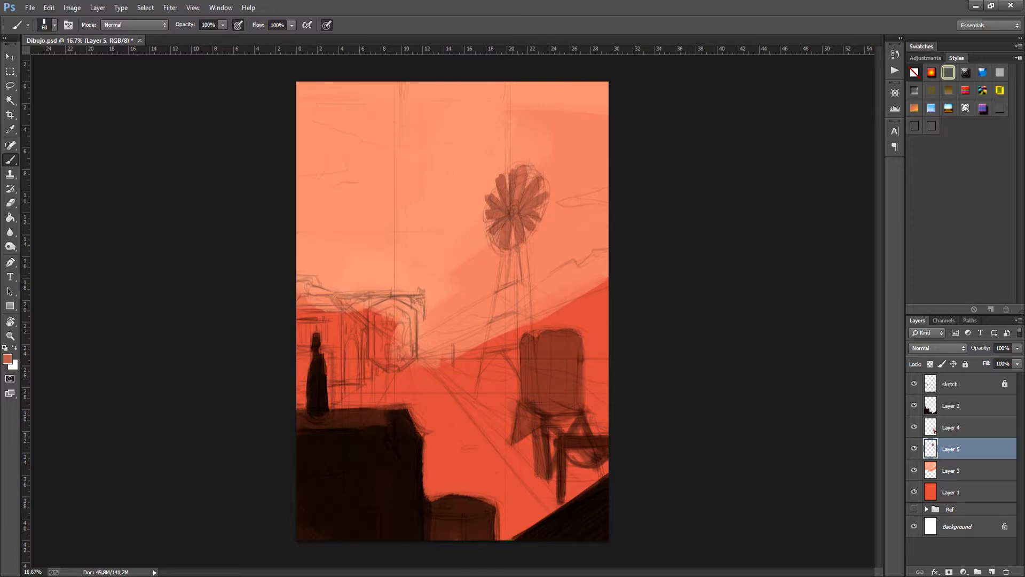
- Paint the windmill tower's long slanted legs down to the ground, redoing strokes that miss the sketch
{"action": "left_click_drag", "start_coordinate": [518, 247], "coordinate": [520, 324]}
{"action": "mouse_move", "coordinate": [516, 243]}
{"action": "left_mouse_down"}
{"action": "mouse_move", "coordinate": [518, 326]}
{"action": "mouse_move", "coordinate": [530, 316]}
{"action": "left_mouse_up"}
{"action": "left_click_drag", "start_coordinate": [527, 237], "coordinate": [537, 321]}
{"action": "key", "text": "ctrl+alt+z"}
{"action": "key", "text": "ctrl+alt+z"}
{"action": "left_click_drag", "start_coordinate": [506, 249], "coordinate": [475, 398]}
{"action": "key", "text": "ctrl+z"}
{"action": "left_click_drag", "start_coordinate": [487, 331], "coordinate": [485, 343]}
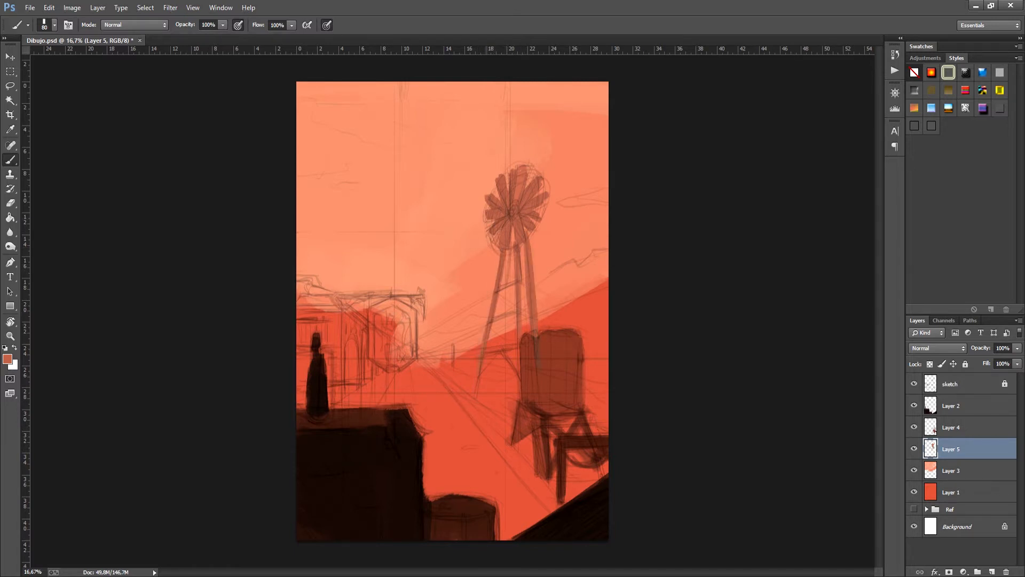
- Paint the windmill tower's crossbars and upper bracing with a size 45 brush, and show the sketch layer again
{"action": "key", "text": "bracketleft"}
{"action": "left_click_drag", "start_coordinate": [498, 290], "coordinate": [516, 281]}
{"action": "left_click_drag", "start_coordinate": [493, 321], "coordinate": [515, 308]}
{"action": "left_click_drag", "start_coordinate": [521, 311], "coordinate": [529, 318]}
{"action": "key", "text": "ctrl+z"}
{"action": "left_click_drag", "start_coordinate": [523, 277], "coordinate": [525, 285]}
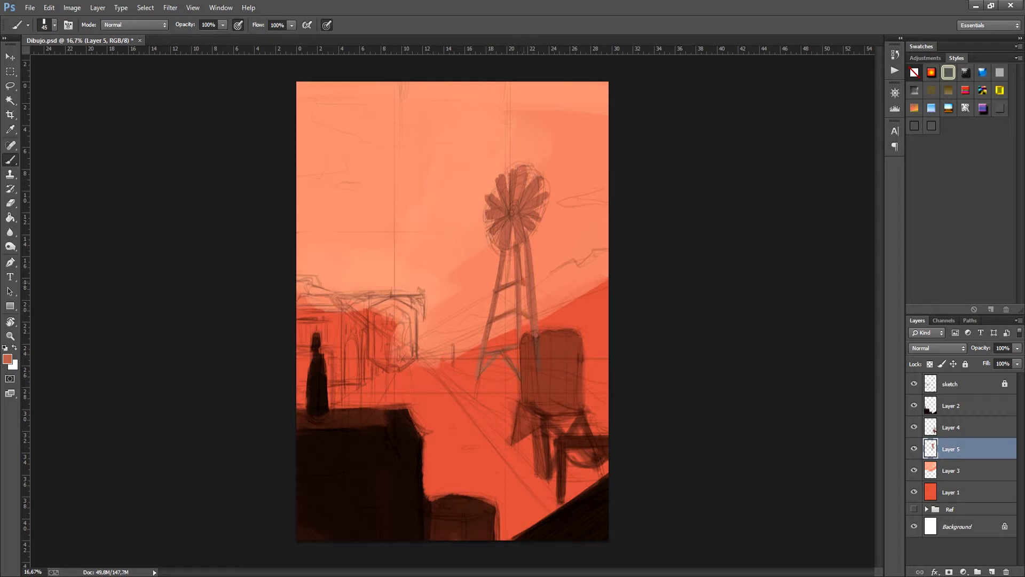
{"action": "mouse_move", "coordinate": [506, 249]}
{"action": "left_mouse_down"}
{"action": "mouse_move", "coordinate": [524, 262]}
{"action": "mouse_move", "coordinate": [514, 245]}
{"action": "mouse_move", "coordinate": [514, 270]}
{"action": "left_mouse_up"}
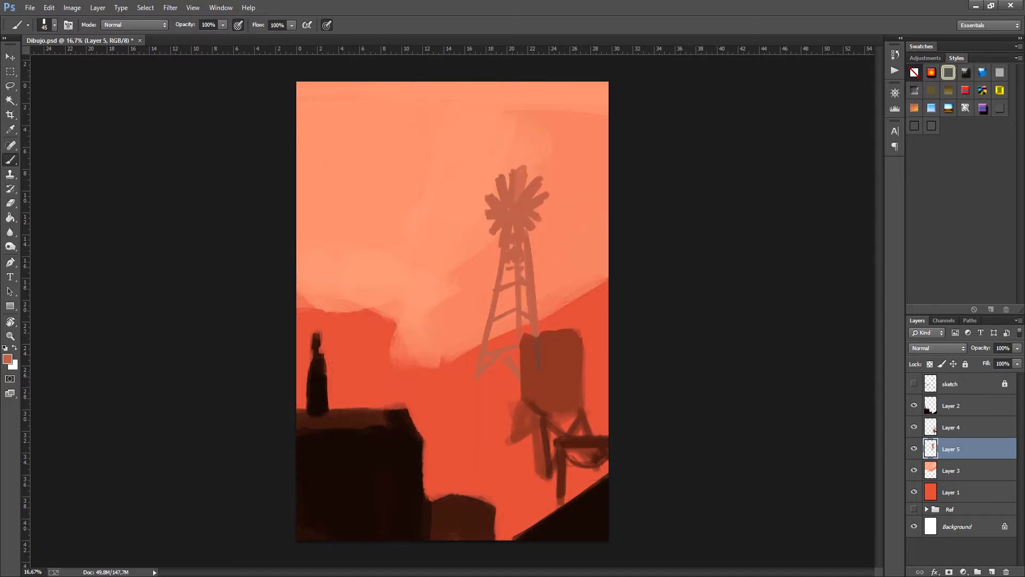
{"action": "left_click", "coordinate": [914, 384]}
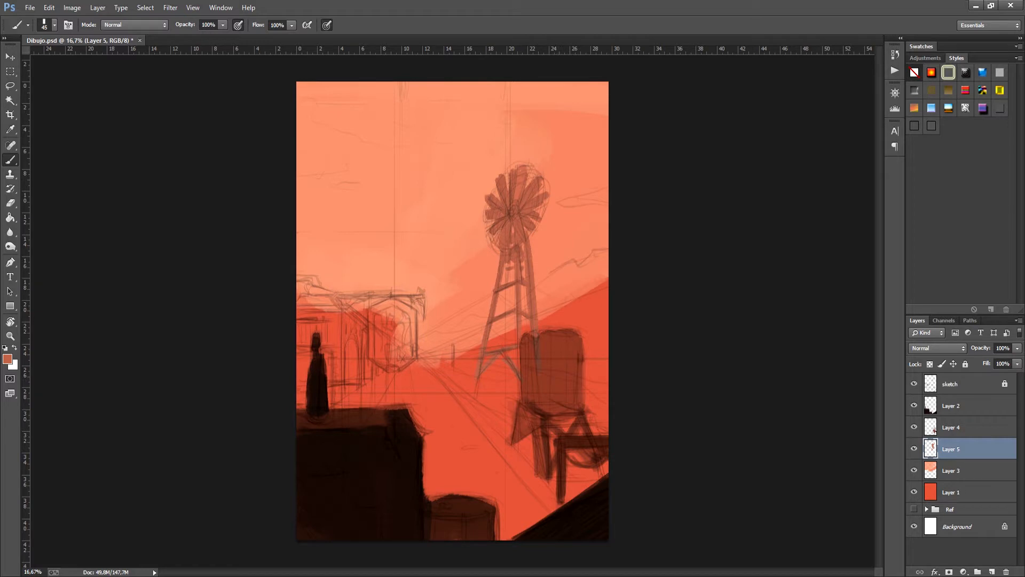
- Add a new empty layer directly above Layer 1
{"action": "left_click", "coordinate": [968, 470]}
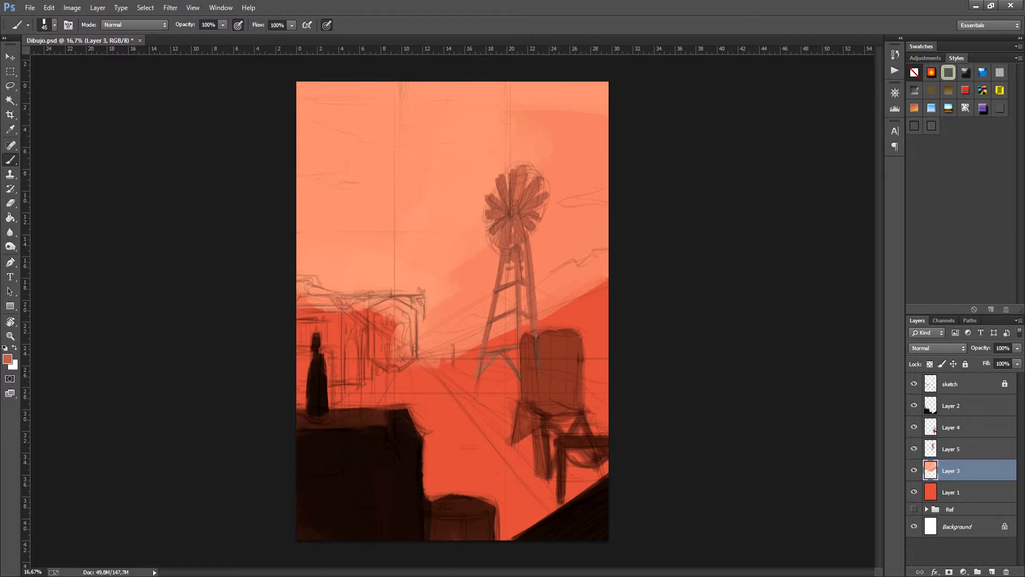
{"action": "left_click", "coordinate": [967, 493]}
{"action": "left_click", "coordinate": [992, 571]}
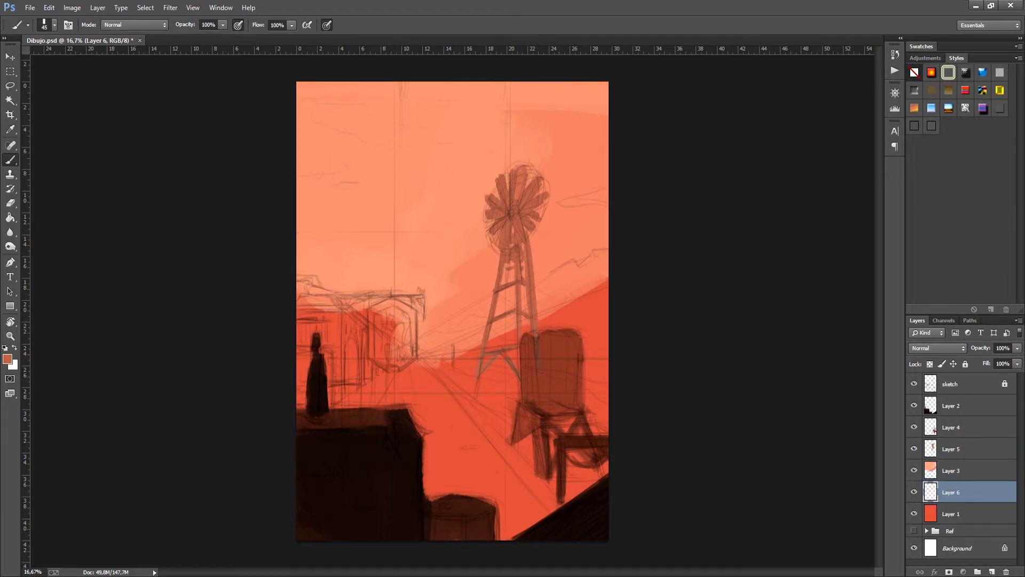
- Set the foreground colour to a lighter muted orange
{"action": "left_click", "coordinate": [8, 360]}
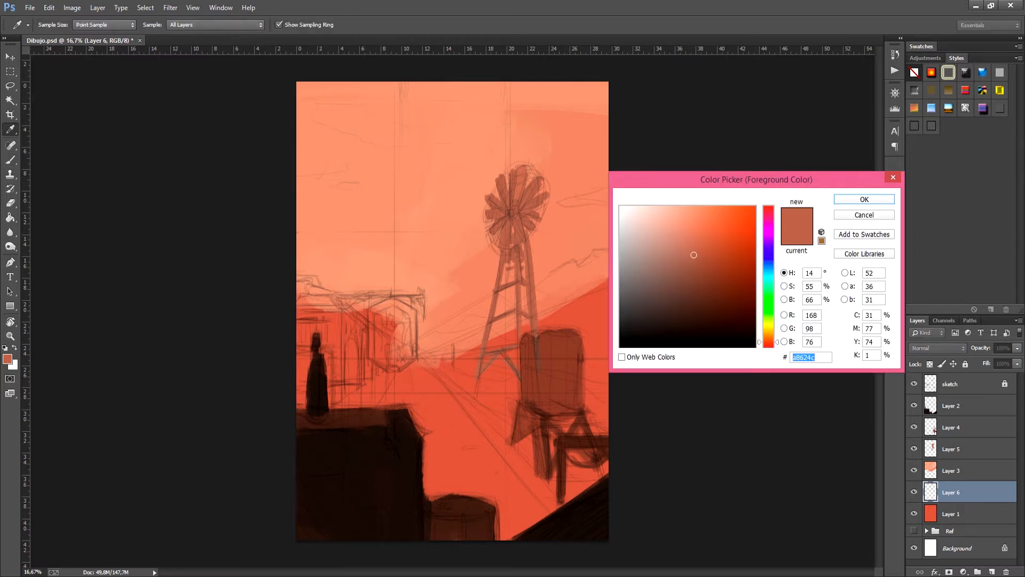
{"action": "left_click", "coordinate": [692, 229]}
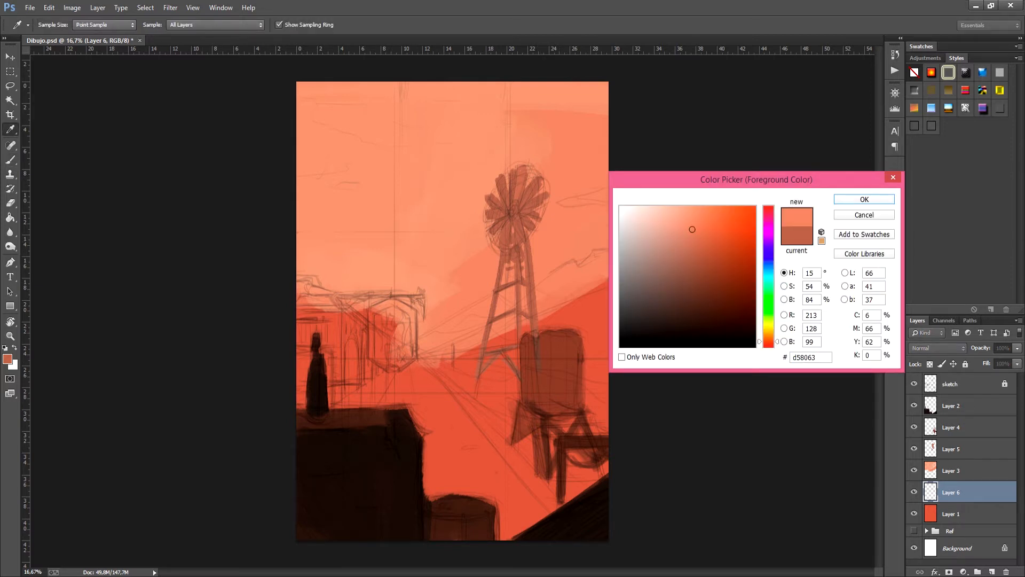
{"action": "left_click", "coordinate": [696, 239]}
{"action": "left_click", "coordinate": [864, 199]}
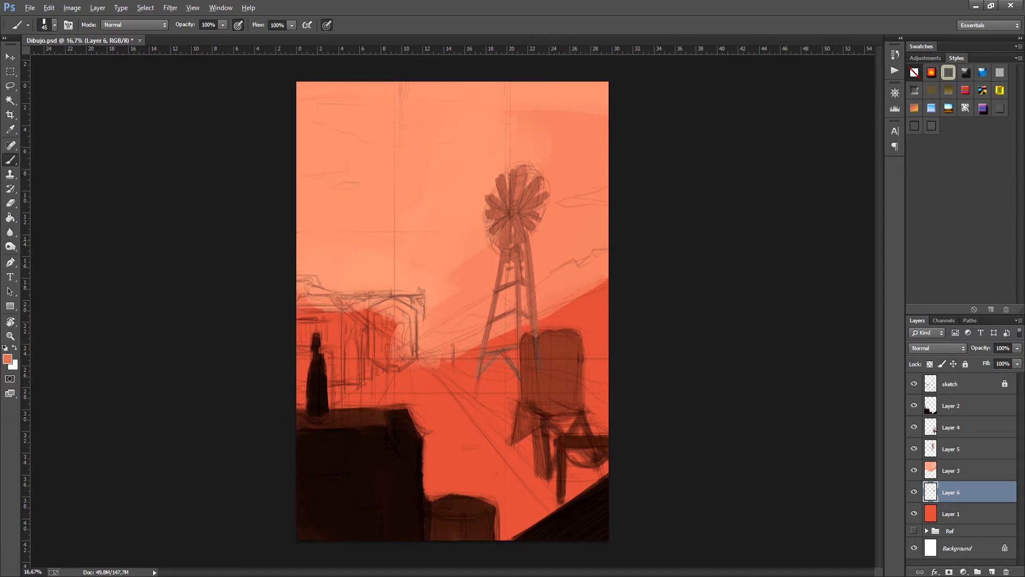
- Sample the orange sky beside the windmill, darken it to #b06449, and move Layer 6 above Layer 3
{"action": "left_click", "coordinate": [567, 241], "text": "alt"}
{"action": "left_click", "coordinate": [8, 359]}
{"action": "left_click", "coordinate": [700, 245]}
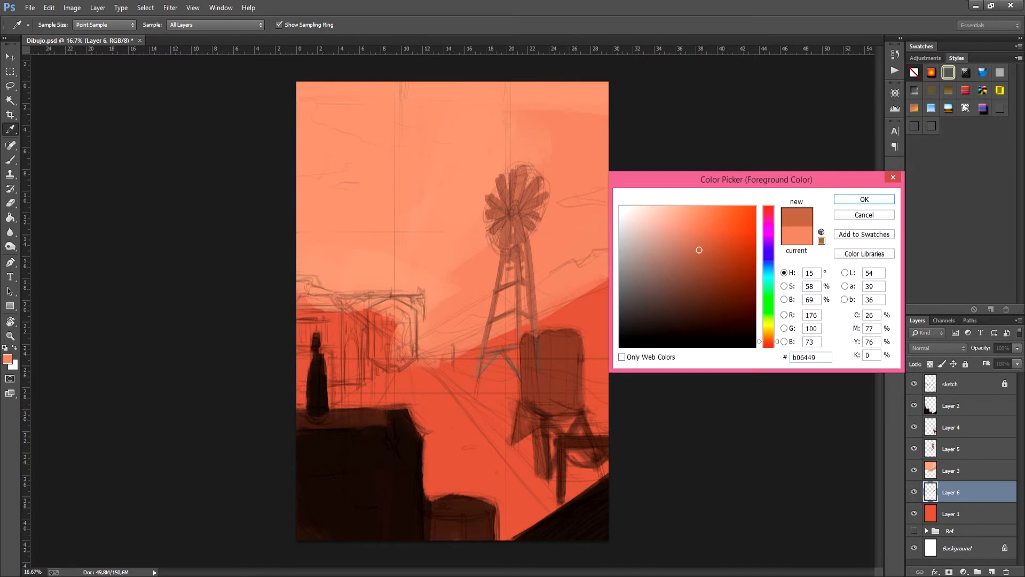
{"action": "left_click", "coordinate": [864, 199]}
{"action": "left_click_drag", "start_coordinate": [957, 491], "coordinate": [957, 468]}
- Paint the distant mountain range behind the windmill in muted orange-brown, using a size 175 brush at 60% opacity
{"action": "left_click_drag", "start_coordinate": [579, 272], "coordinate": [541, 298]}
{"action": "left_click", "coordinate": [566, 275], "text": "alt"}
{"action": "key", "text": "bracketright"}
{"action": "key", "text": "bracketright"}
{"action": "key", "text": "bracketright"}
{"action": "key", "text": "bracketright"}
{"action": "key", "text": "bracketright"}
{"action": "key", "text": "bracketright"}
{"action": "key", "text": "bracketright"}
{"action": "key", "text": "bracketright"}
{"action": "key", "text": "bracketright"}
{"action": "key", "text": "6"}
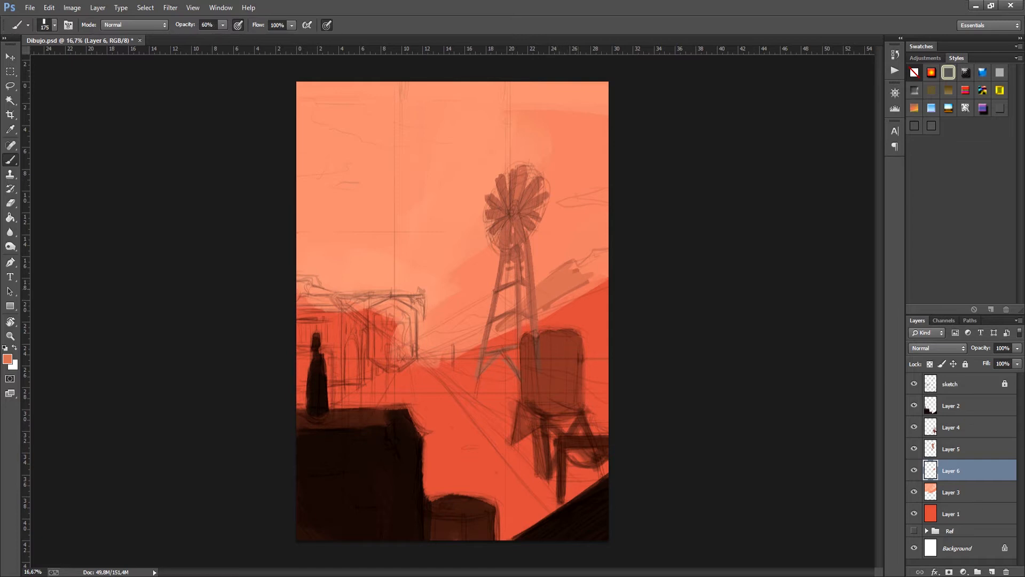
{"action": "mouse_move", "coordinate": [507, 335]}
{"action": "left_mouse_down"}
{"action": "mouse_move", "coordinate": [601, 270]}
{"action": "mouse_move", "coordinate": [577, 266]}
{"action": "left_mouse_up"}
{"action": "mouse_move", "coordinate": [483, 327]}
{"action": "left_mouse_down"}
{"action": "mouse_move", "coordinate": [464, 345]}
{"action": "mouse_move", "coordinate": [413, 343]}
{"action": "left_mouse_up"}
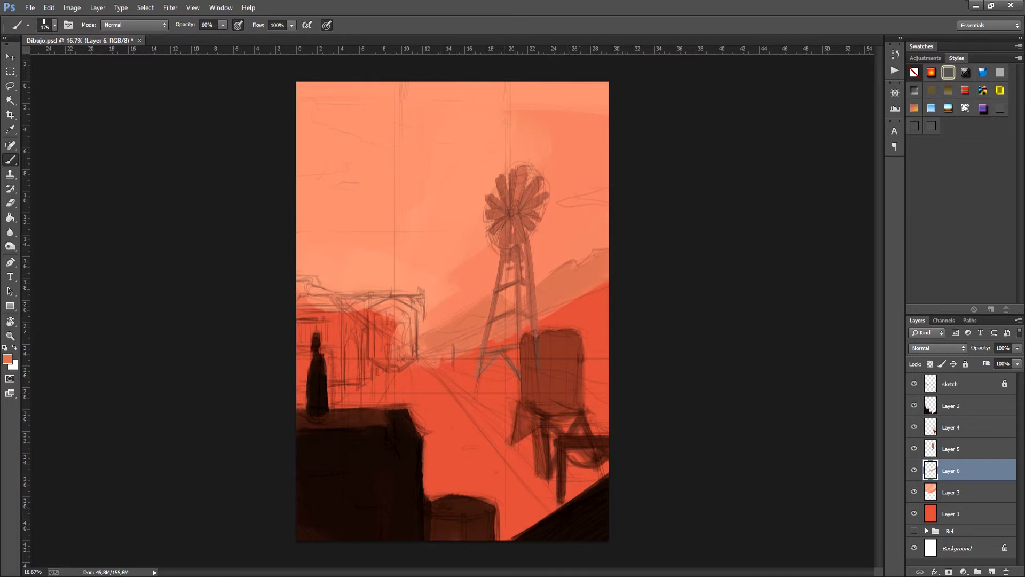
- Blend sampled orange over the nearer hill slope behind the tank, undoing the last two strokes and checking with the sketch hidden
{"action": "mouse_move", "coordinate": [607, 298]}
{"action": "left_mouse_down"}
{"action": "mouse_move", "coordinate": [549, 325]}
{"action": "mouse_move", "coordinate": [581, 321]}
{"action": "mouse_move", "coordinate": [597, 345]}
{"action": "left_mouse_up"}
{"action": "left_click", "coordinate": [586, 308], "text": "alt"}
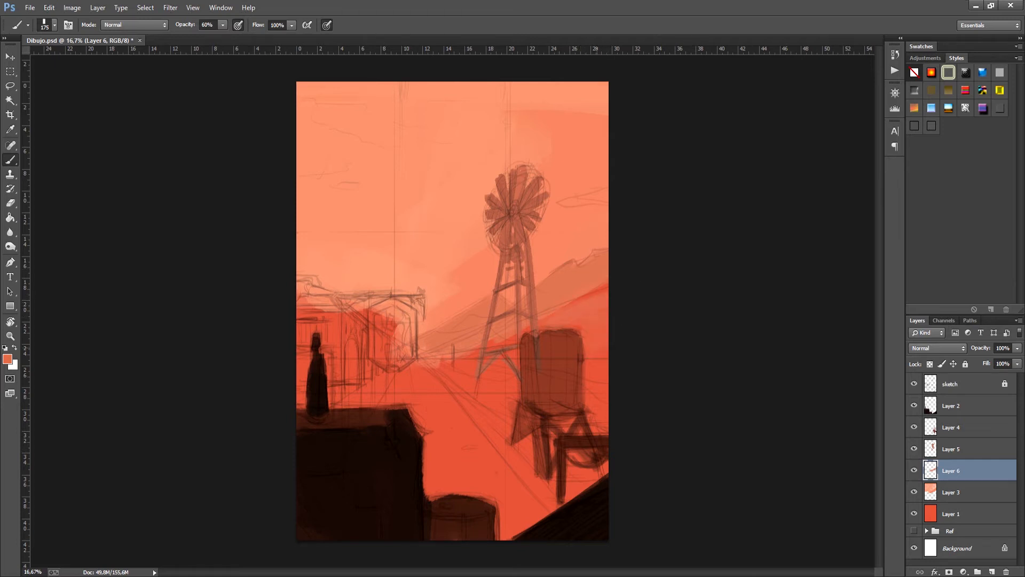
{"action": "left_click_drag", "start_coordinate": [569, 312], "coordinate": [508, 342]}
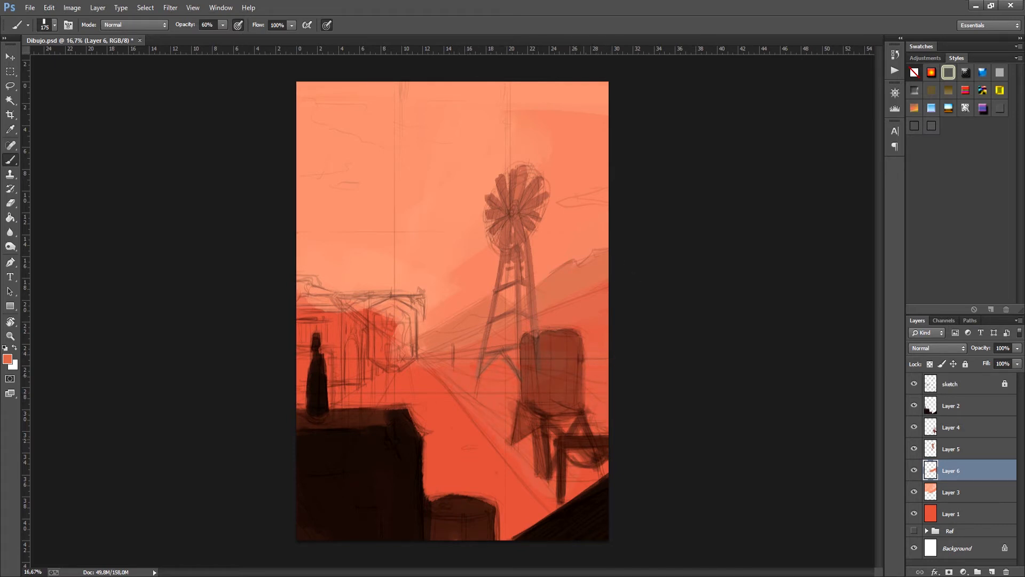
{"action": "key", "text": "ctrl+alt+z"}
{"action": "key", "text": "ctrl+alt+z"}
{"action": "left_click", "coordinate": [914, 384]}
{"action": "left_click", "coordinate": [914, 384]}
- Brighten Layer 3's sky with Hue/Saturation, setting Saturation to +27 and Lightness to +22
{"action": "double_click", "coordinate": [980, 492]}
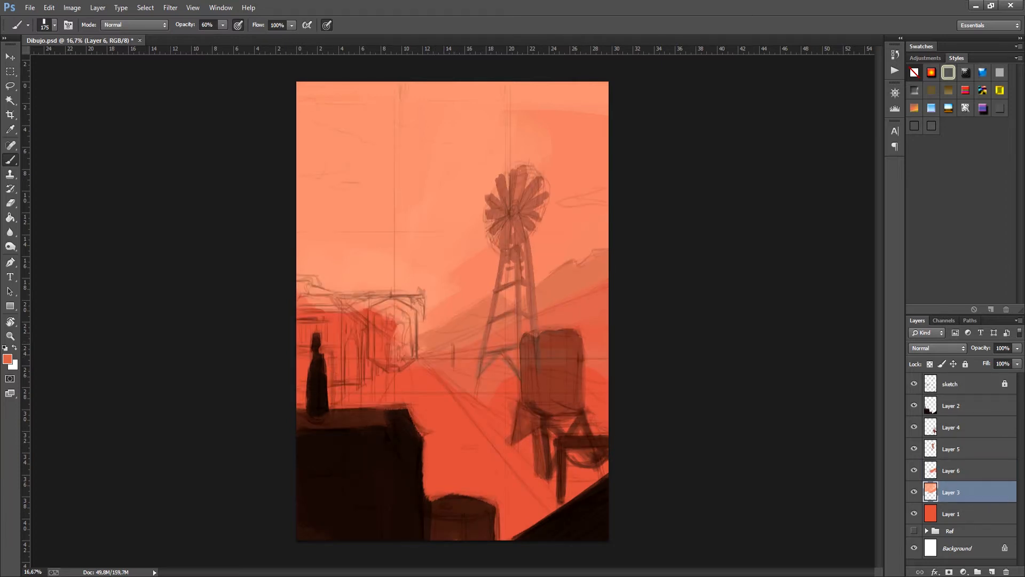
{"action": "key", "text": "Escape"}
{"action": "key", "text": "ctrl+u"}
{"action": "mouse_move", "coordinate": [700, 251]}
{"action": "left_mouse_down"}
{"action": "mouse_move", "coordinate": [711, 251]}
{"action": "mouse_move", "coordinate": [715, 224]}
{"action": "left_mouse_up"}
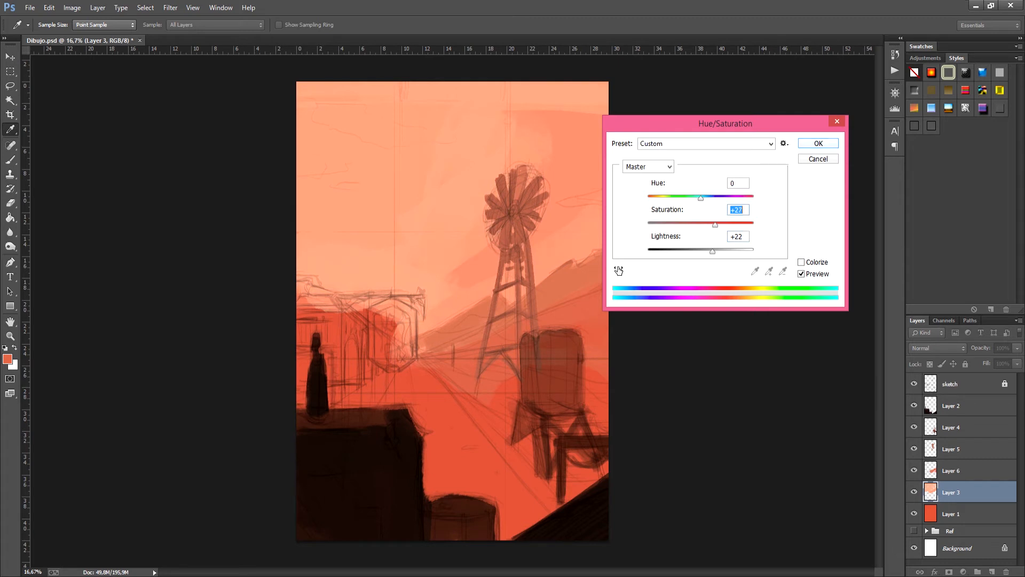
{"action": "key", "text": "Return"}
- Sample a muted orange-brown and block in the front of the street building behind the bottle on Layer 5
{"action": "key", "text": "alt+bracketright"}
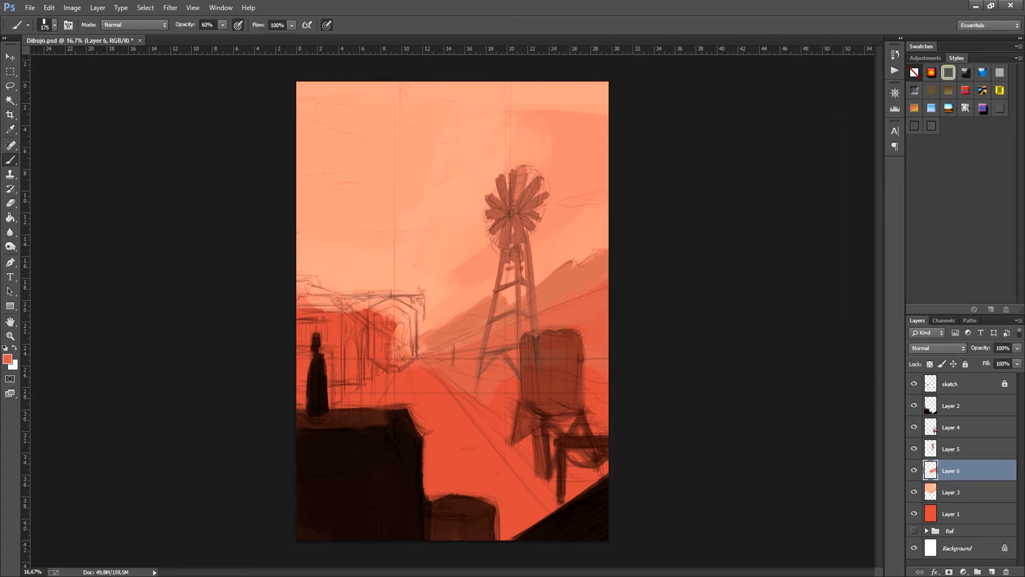
{"action": "key", "text": "alt+bracketright"}
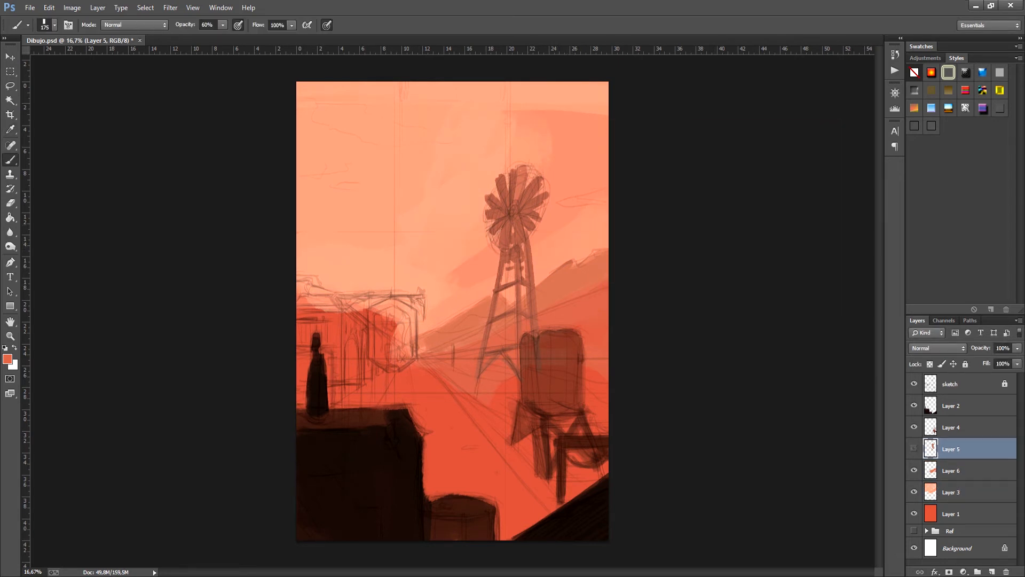
{"action": "left_click", "coordinate": [308, 321], "text": "alt"}
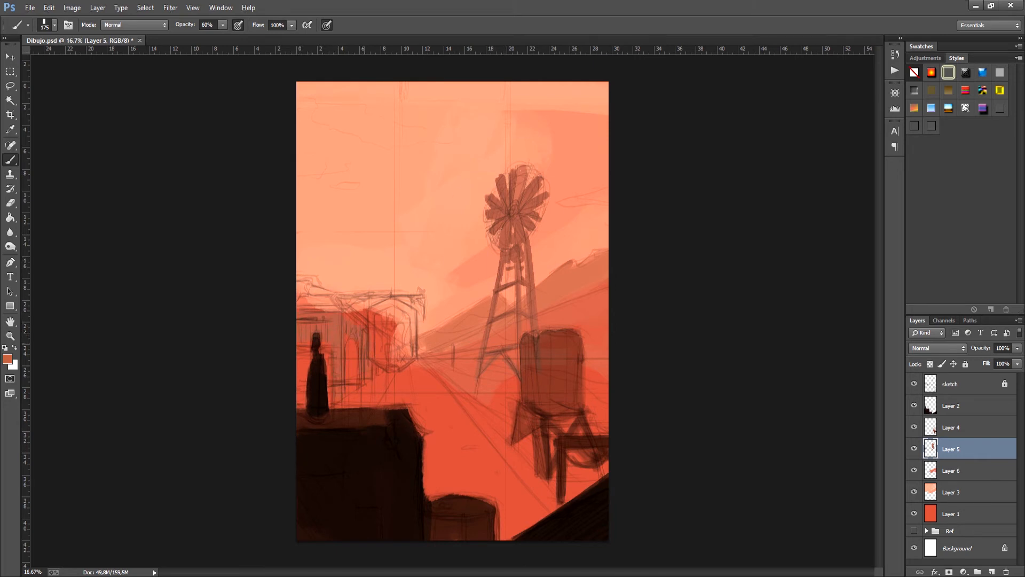
- Paint the horizontal beam above the hanging sign in sampled dark red-brown on Layer 4, using a smaller brush
{"action": "key", "text": "alt+bracketright"}
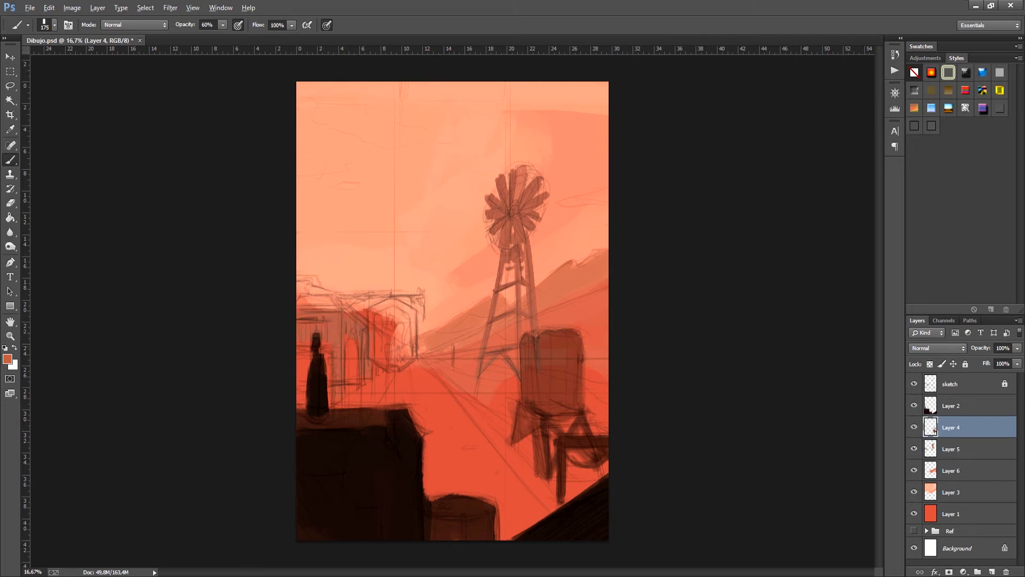
{"action": "left_click", "coordinate": [324, 310], "text": "alt"}
{"action": "key", "text": "bracketleft"}
{"action": "key", "text": "bracketleft"}
{"action": "key", "text": "bracketleft"}
{"action": "key", "text": "bracketleft"}
{"action": "key", "text": "bracketleft"}
{"action": "mouse_move", "coordinate": [298, 292]}
{"action": "left_mouse_down"}
{"action": "mouse_move", "coordinate": [306, 283]}
{"action": "mouse_move", "coordinate": [383, 296]}
{"action": "left_mouse_up"}
- Fill the hanging street sign below the beam with dark red-brown, using a size 50 brush at 60% opacity
{"action": "key", "text": "bracketleft"}
{"action": "key", "text": "bracketleft"}
{"action": "key", "text": "bracketleft"}
{"action": "mouse_move", "coordinate": [389, 295]}
{"action": "left_mouse_down"}
{"action": "mouse_move", "coordinate": [345, 295]}
{"action": "mouse_move", "coordinate": [416, 295]}
{"action": "mouse_move", "coordinate": [375, 312]}
{"action": "mouse_move", "coordinate": [371, 342]}
{"action": "left_mouse_up"}
{"action": "left_click_drag", "start_coordinate": [377, 313], "coordinate": [380, 356]}
{"action": "mouse_move", "coordinate": [385, 308]}
{"action": "left_mouse_down"}
{"action": "mouse_move", "coordinate": [387, 364]}
{"action": "mouse_move", "coordinate": [413, 367]}
{"action": "left_mouse_up"}
{"action": "mouse_move", "coordinate": [398, 307]}
{"action": "left_mouse_down"}
{"action": "mouse_move", "coordinate": [414, 350]}
{"action": "mouse_move", "coordinate": [402, 301]}
{"action": "mouse_move", "coordinate": [415, 315]}
{"action": "mouse_move", "coordinate": [416, 354]}
{"action": "mouse_move", "coordinate": [416, 345]}
{"action": "left_mouse_up"}
{"action": "mouse_move", "coordinate": [413, 308]}
{"action": "left_mouse_down"}
{"action": "mouse_move", "coordinate": [416, 322]}
{"action": "mouse_move", "coordinate": [393, 301]}
{"action": "mouse_move", "coordinate": [388, 320]}
{"action": "mouse_move", "coordinate": [390, 305]}
{"action": "left_mouse_up"}
{"action": "mouse_move", "coordinate": [391, 310]}
{"action": "left_mouse_down"}
{"action": "mouse_move", "coordinate": [397, 364]}
{"action": "mouse_move", "coordinate": [402, 302]}
{"action": "left_mouse_up"}
{"action": "left_click_drag", "start_coordinate": [401, 301], "coordinate": [403, 369]}
- Paint the beam's decorative end, its curved supports and the roof edge above it in the same dark red-brown
{"action": "mouse_move", "coordinate": [407, 305]}
{"action": "left_mouse_down"}
{"action": "mouse_move", "coordinate": [408, 362]}
{"action": "mouse_move", "coordinate": [418, 297]}
{"action": "left_mouse_up"}
{"action": "mouse_move", "coordinate": [419, 296]}
{"action": "left_mouse_down"}
{"action": "mouse_move", "coordinate": [423, 312]}
{"action": "mouse_move", "coordinate": [413, 305]}
{"action": "left_mouse_up"}
{"action": "mouse_move", "coordinate": [421, 308]}
{"action": "left_mouse_down"}
{"action": "mouse_move", "coordinate": [415, 300]}
{"action": "mouse_move", "coordinate": [422, 305]}
{"action": "left_mouse_up"}
{"action": "left_click_drag", "start_coordinate": [416, 294], "coordinate": [426, 288]}
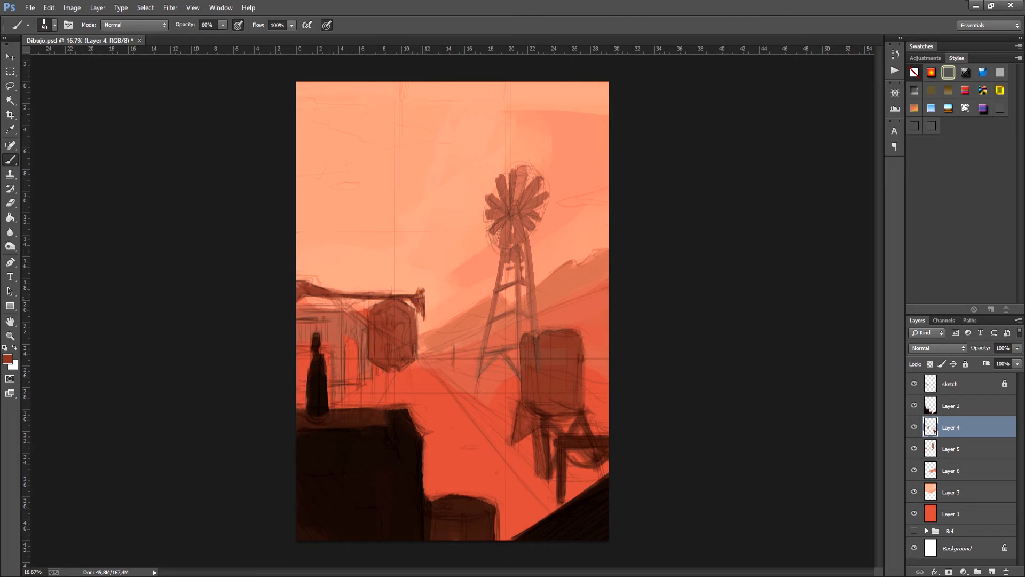
{"action": "left_click_drag", "start_coordinate": [334, 299], "coordinate": [367, 305]}
{"action": "mouse_move", "coordinate": [337, 306]}
{"action": "left_mouse_down"}
{"action": "mouse_move", "coordinate": [362, 308]}
{"action": "mouse_move", "coordinate": [328, 299]}
{"action": "left_mouse_up"}
{"action": "left_click_drag", "start_coordinate": [349, 305], "coordinate": [364, 300]}
{"action": "left_click_drag", "start_coordinate": [297, 277], "coordinate": [319, 277]}
{"action": "mouse_move", "coordinate": [307, 281]}
{"action": "left_mouse_down"}
{"action": "mouse_move", "coordinate": [316, 281]}
{"action": "mouse_move", "coordinate": [297, 306]}
{"action": "left_mouse_up"}
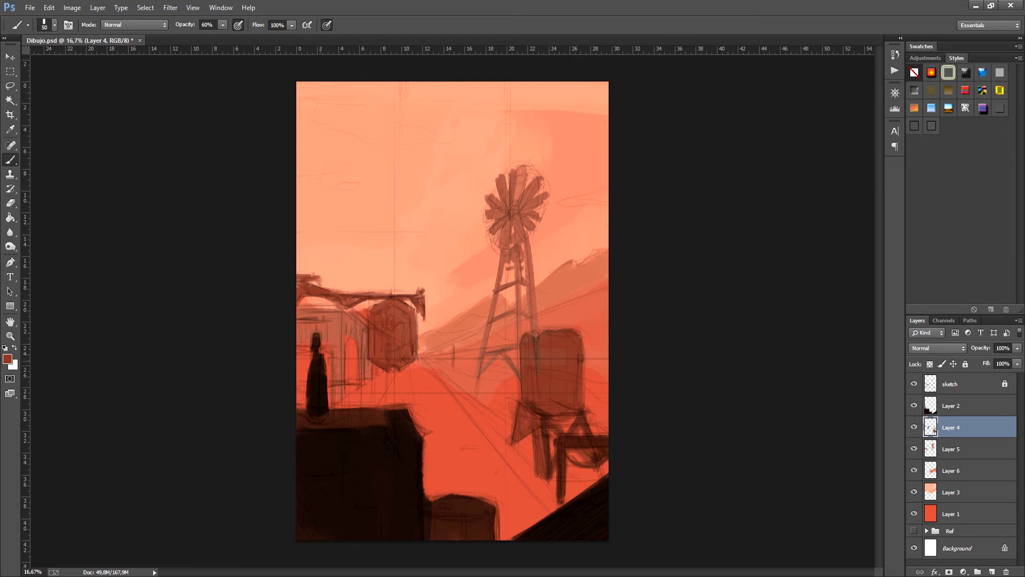
- Fill the arched doorway of the street building on Layer 5 with a sampled reddish tone
{"action": "left_click", "coordinate": [339, 322], "text": "alt"}
{"action": "left_click", "coordinate": [951, 449]}
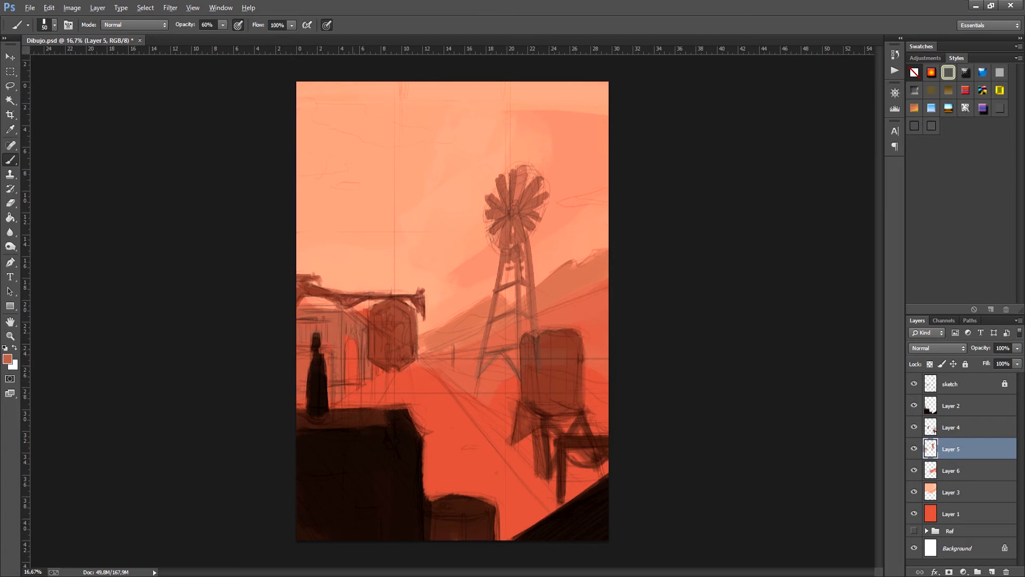
{"action": "left_click", "coordinate": [371, 342], "text": "alt"}
{"action": "left_click_drag", "start_coordinate": [348, 373], "coordinate": [351, 344]}
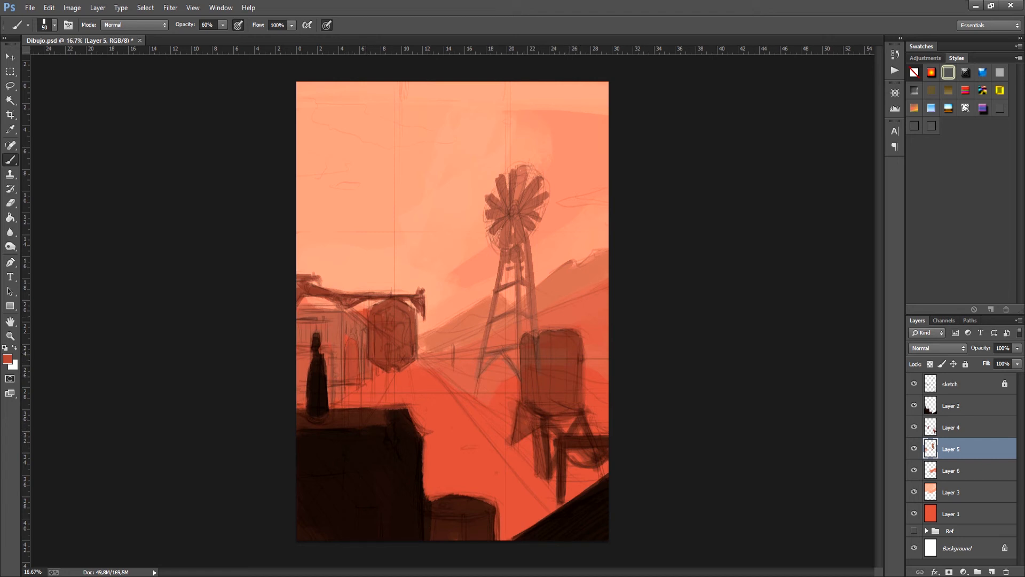
- Clean up the base of the hills on Layer 6 with a size 500 eraser while the sketch is hidden
{"action": "left_click", "coordinate": [914, 383]}
{"action": "left_click", "coordinate": [956, 384]}
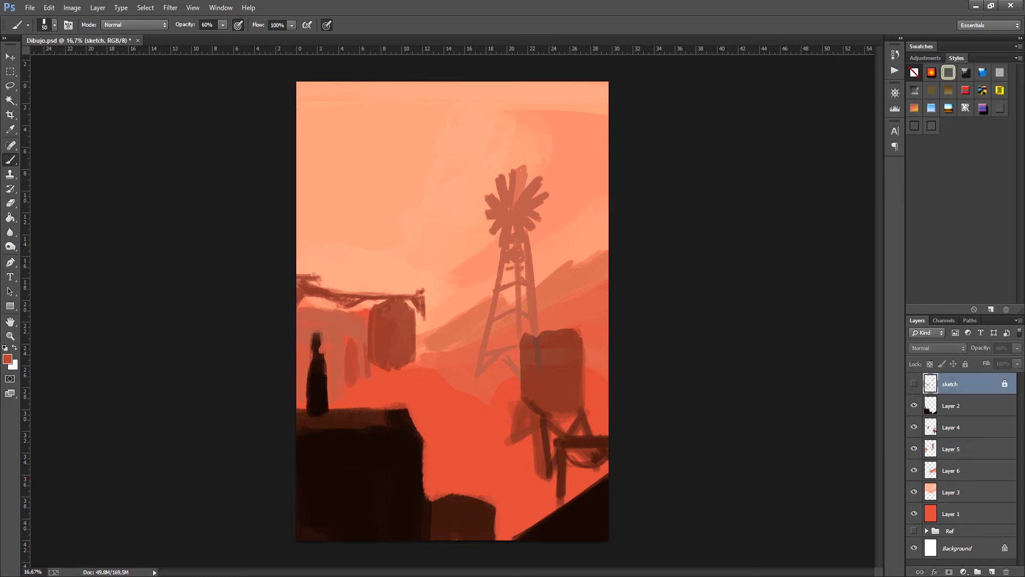
{"action": "left_click", "coordinate": [915, 384]}
{"action": "left_click", "coordinate": [914, 383]}
{"action": "left_click", "coordinate": [956, 471]}
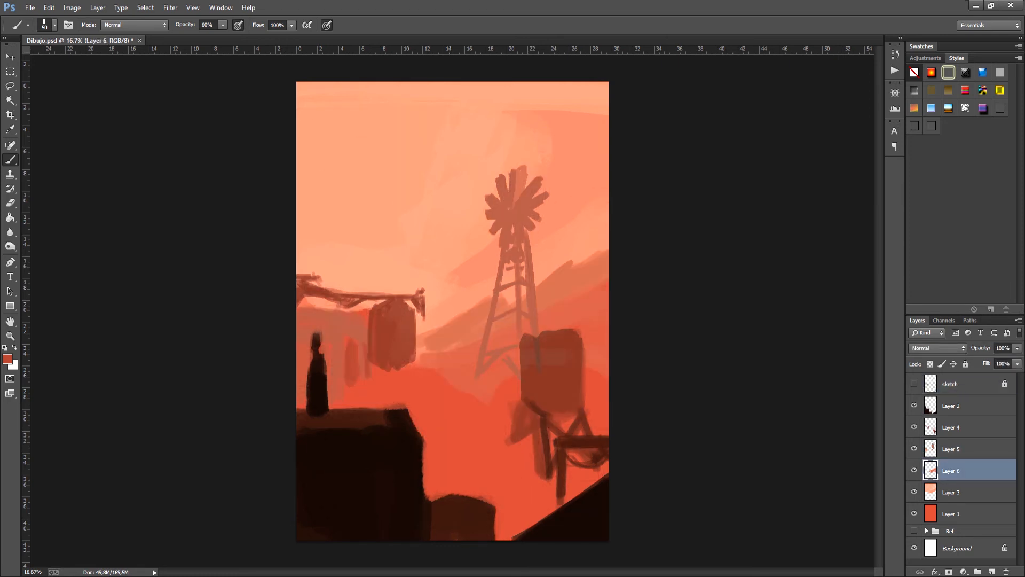
{"action": "key", "text": "e"}
{"action": "key", "text": "bracketright"}
{"action": "key", "text": "bracketright"}
{"action": "key", "text": "bracketright"}
{"action": "key", "text": "bracketright"}
{"action": "key", "text": "bracketright"}
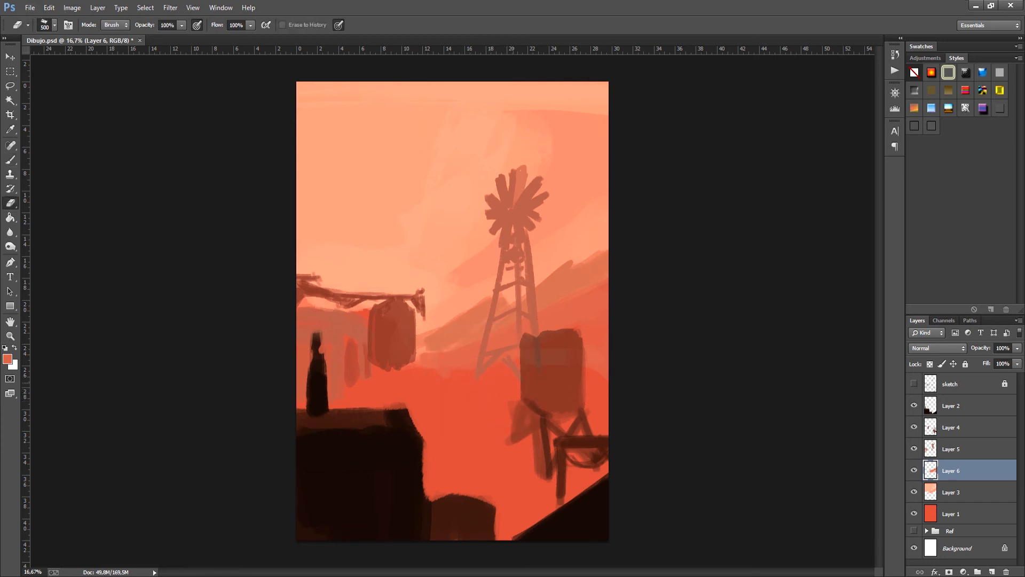
{"action": "left_click", "coordinate": [915, 383]}
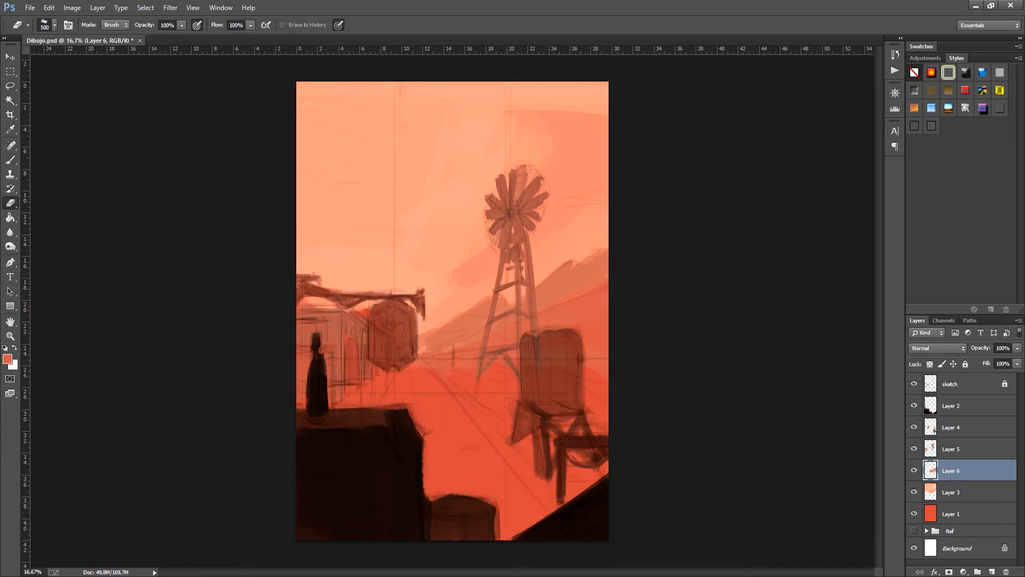
- Lighten the street on Layer 1 with a brighter orange-red, using a size 100 brush, and check it with the sketch hidden
{"action": "left_click", "coordinate": [961, 513]}
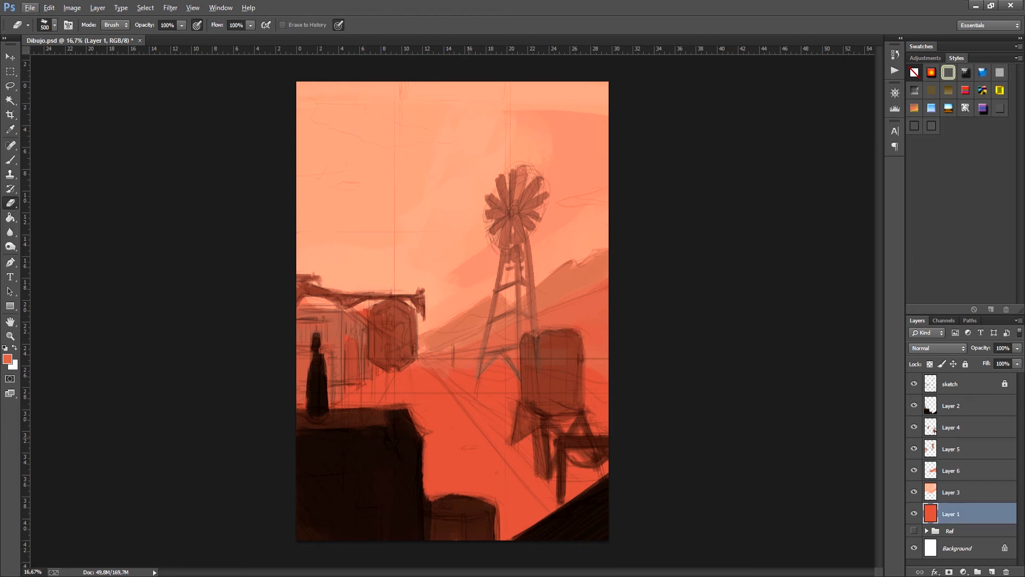
{"action": "key", "text": "b"}
{"action": "left_click", "coordinate": [7, 359]}
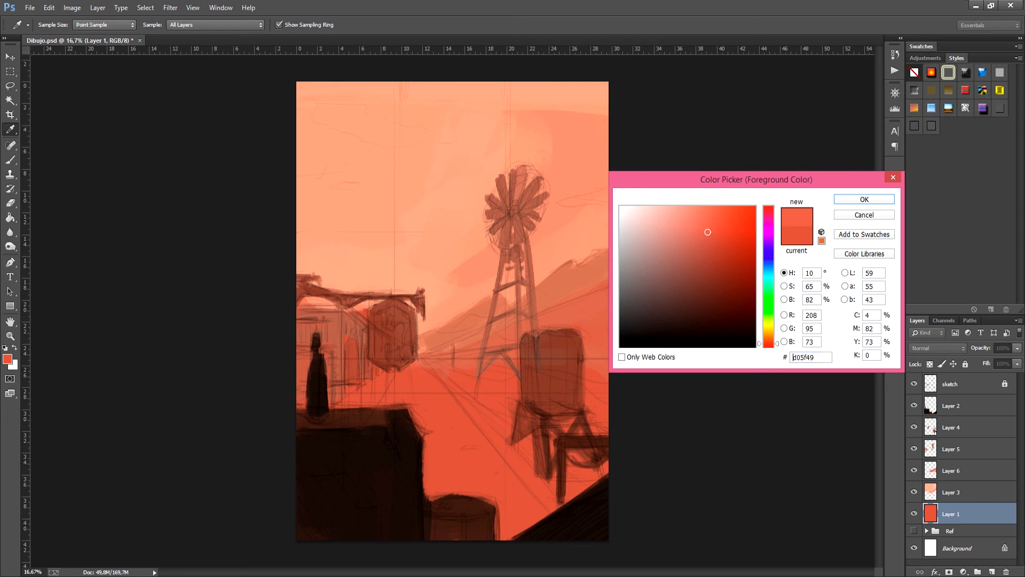
{"action": "left_click", "coordinate": [864, 199]}
{"action": "left_click_drag", "start_coordinate": [393, 404], "coordinate": [455, 478]}
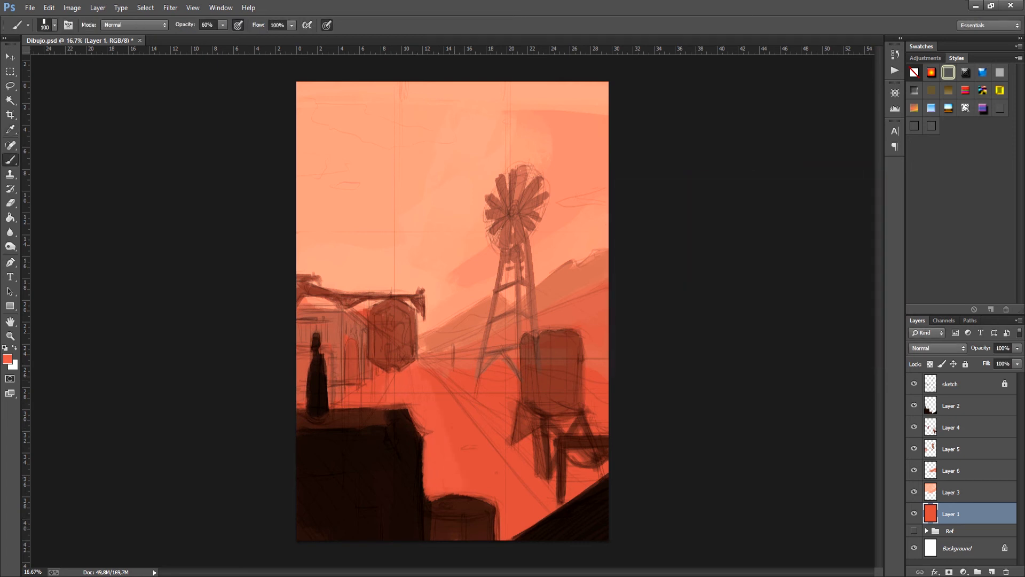
{"action": "left_click_drag", "start_coordinate": [457, 405], "coordinate": [501, 505]}
{"action": "left_click", "coordinate": [914, 384]}
{"action": "left_click", "coordinate": [915, 384]}
- Select Layer 3 and set the foreground to a very pale tint of the peach sampled from the sky
{"action": "left_click", "coordinate": [956, 492]}
{"action": "left_click", "coordinate": [8, 359]}
{"action": "left_click", "coordinate": [342, 169]}
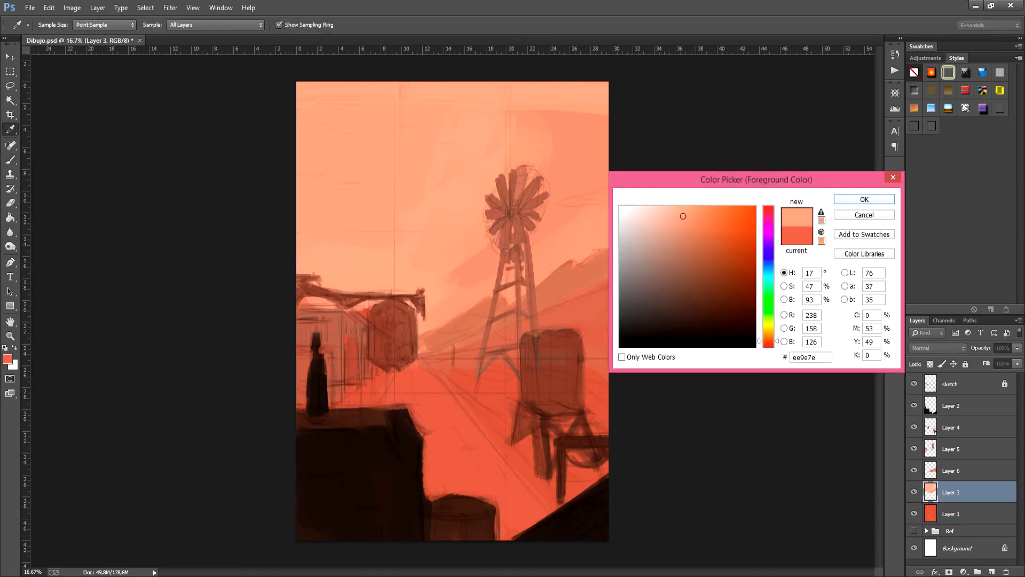
{"action": "left_click", "coordinate": [656, 212]}
{"action": "left_click", "coordinate": [683, 215]}
{"action": "left_click", "coordinate": [642, 212]}
{"action": "key", "text": "Return"}
- Paint pale clouds across the upper sky and beside the windmill on Layer 3, and check them with the sketch hidden
{"action": "left_click_drag", "start_coordinate": [328, 113], "coordinate": [426, 140]}
{"action": "mouse_move", "coordinate": [320, 162]}
{"action": "left_mouse_down"}
{"action": "mouse_move", "coordinate": [353, 165]}
{"action": "mouse_move", "coordinate": [360, 186]}
{"action": "left_mouse_up"}
{"action": "left_click_drag", "start_coordinate": [573, 205], "coordinate": [605, 207]}
{"action": "mouse_move", "coordinate": [302, 87]}
{"action": "left_mouse_down"}
{"action": "mouse_move", "coordinate": [344, 90]}
{"action": "mouse_move", "coordinate": [341, 118]}
{"action": "mouse_move", "coordinate": [407, 133]}
{"action": "left_mouse_up"}
{"action": "mouse_move", "coordinate": [349, 99]}
{"action": "left_mouse_down"}
{"action": "mouse_move", "coordinate": [404, 143]}
{"action": "mouse_move", "coordinate": [431, 143]}
{"action": "left_mouse_up"}
{"action": "left_click_drag", "start_coordinate": [555, 198], "coordinate": [607, 207]}
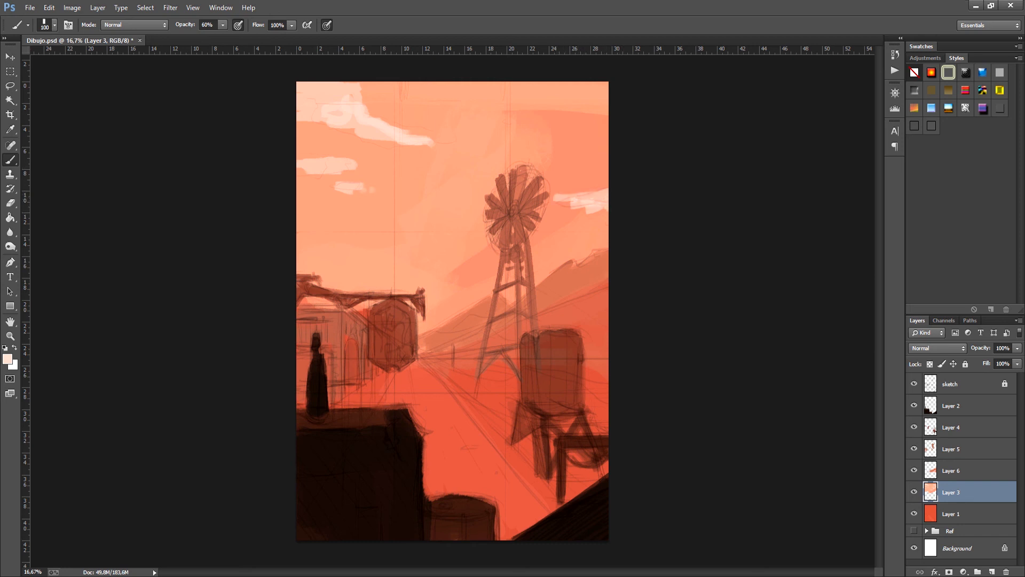
{"action": "left_click", "coordinate": [915, 383]}
{"action": "left_click", "coordinate": [914, 383]}
{"action": "left_click", "coordinate": [914, 384]}
{"action": "left_click", "coordinate": [914, 383]}
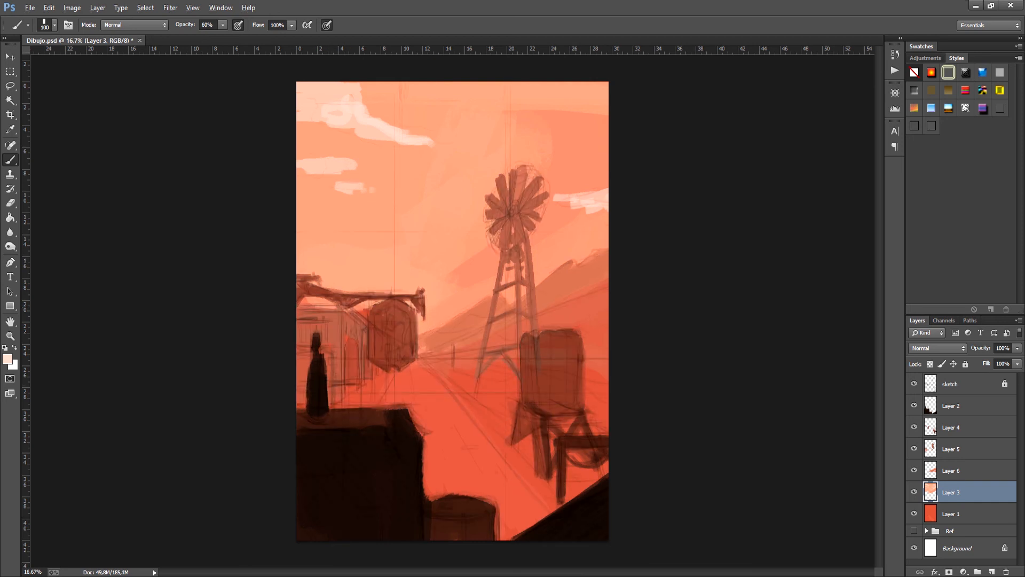